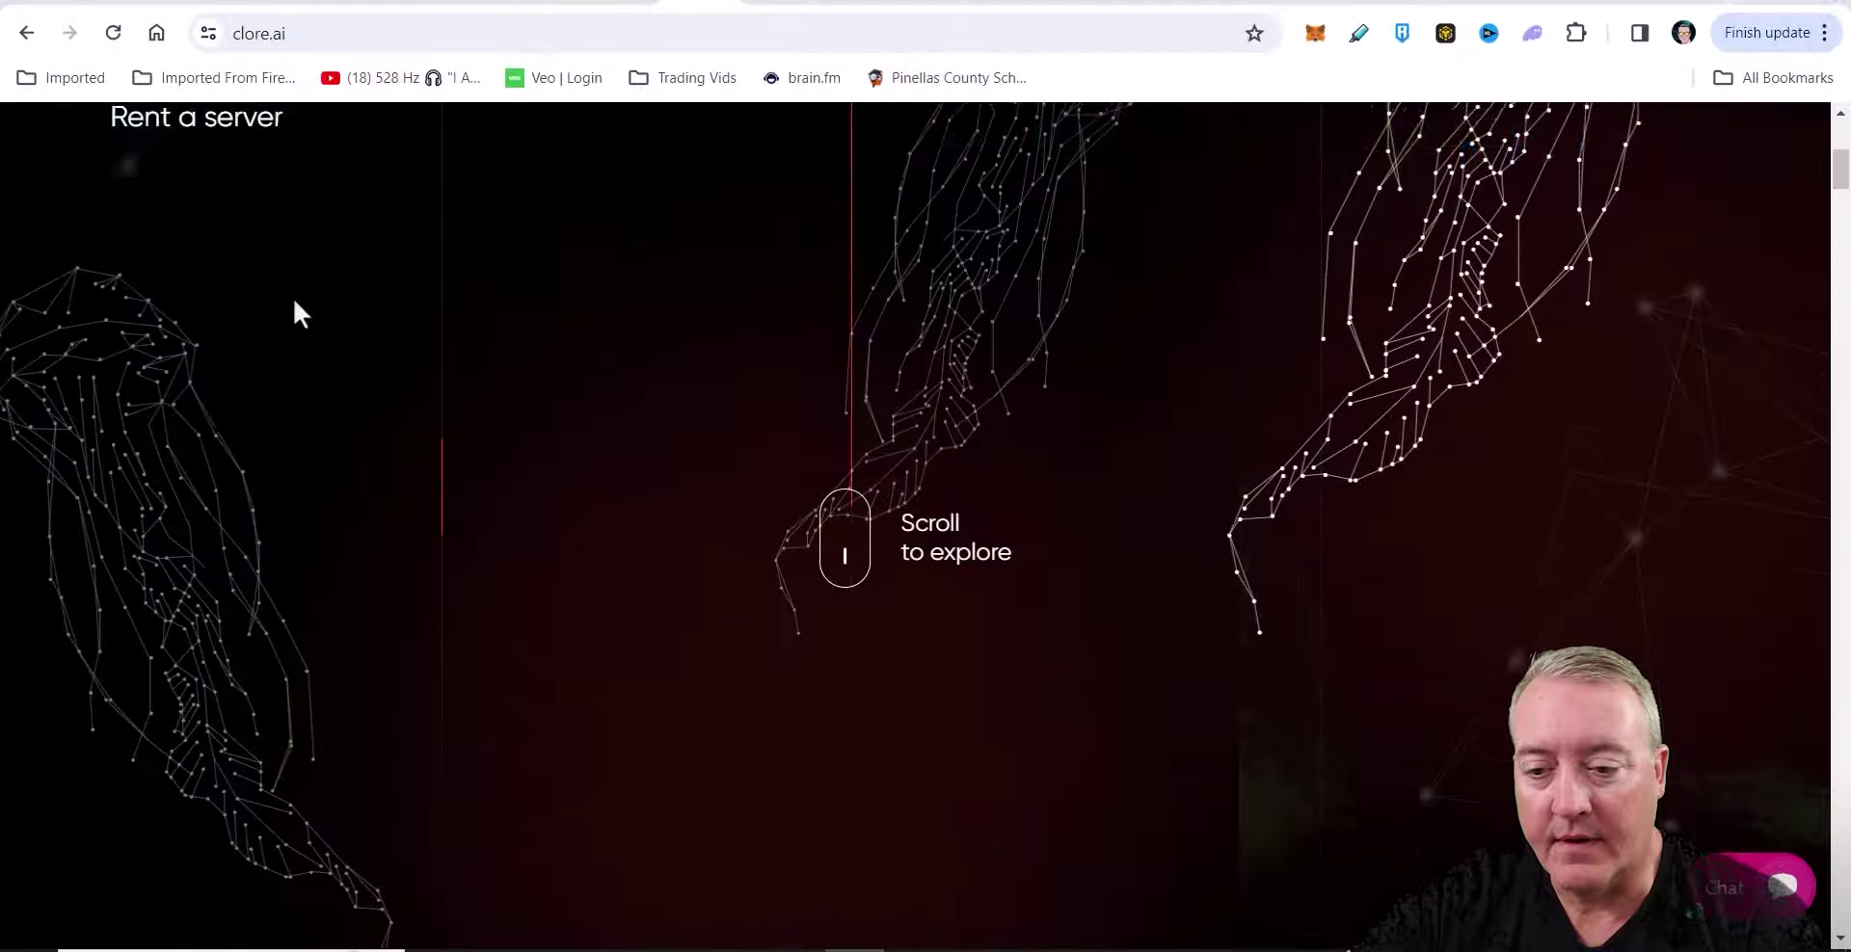
# Review the Clore.ai home page's use cases, docker support, Why us section, platform statistics and deployment options.
pyautogui.scroll(-10, 292, 295)
pyautogui.scroll(-2, 269, 294)
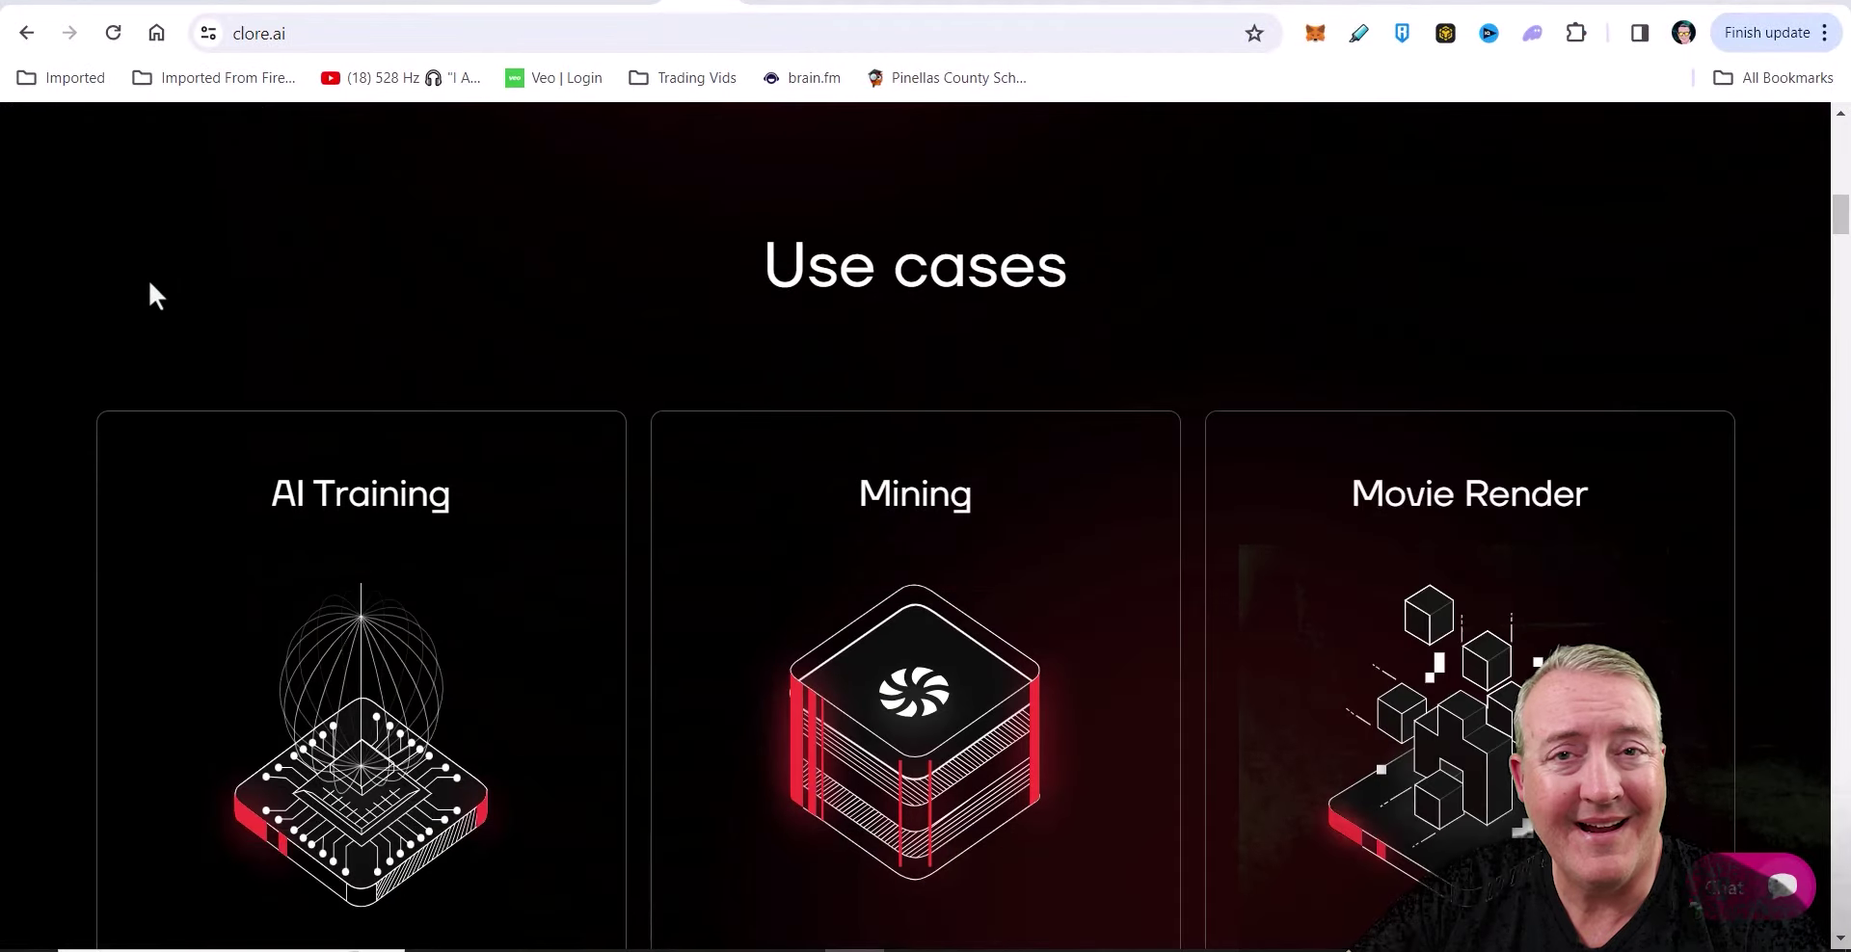
pyautogui.scroll(-1, 148, 285)
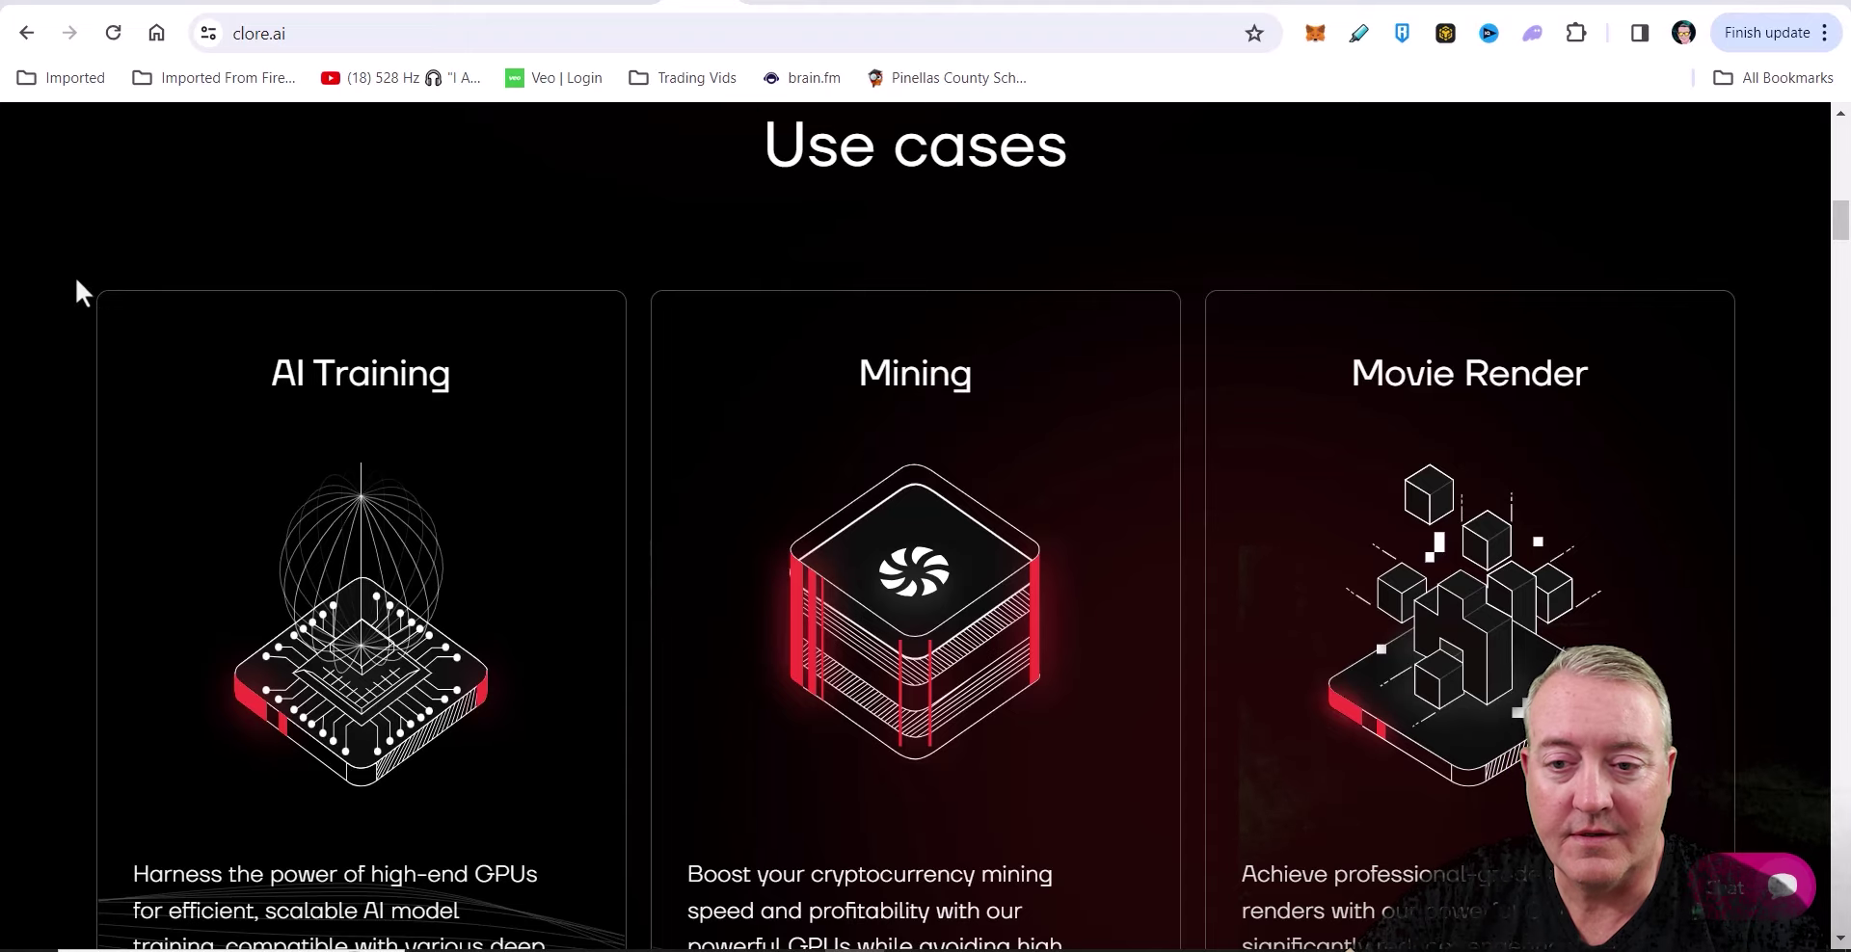
pyautogui.scroll(-1, 74, 274)
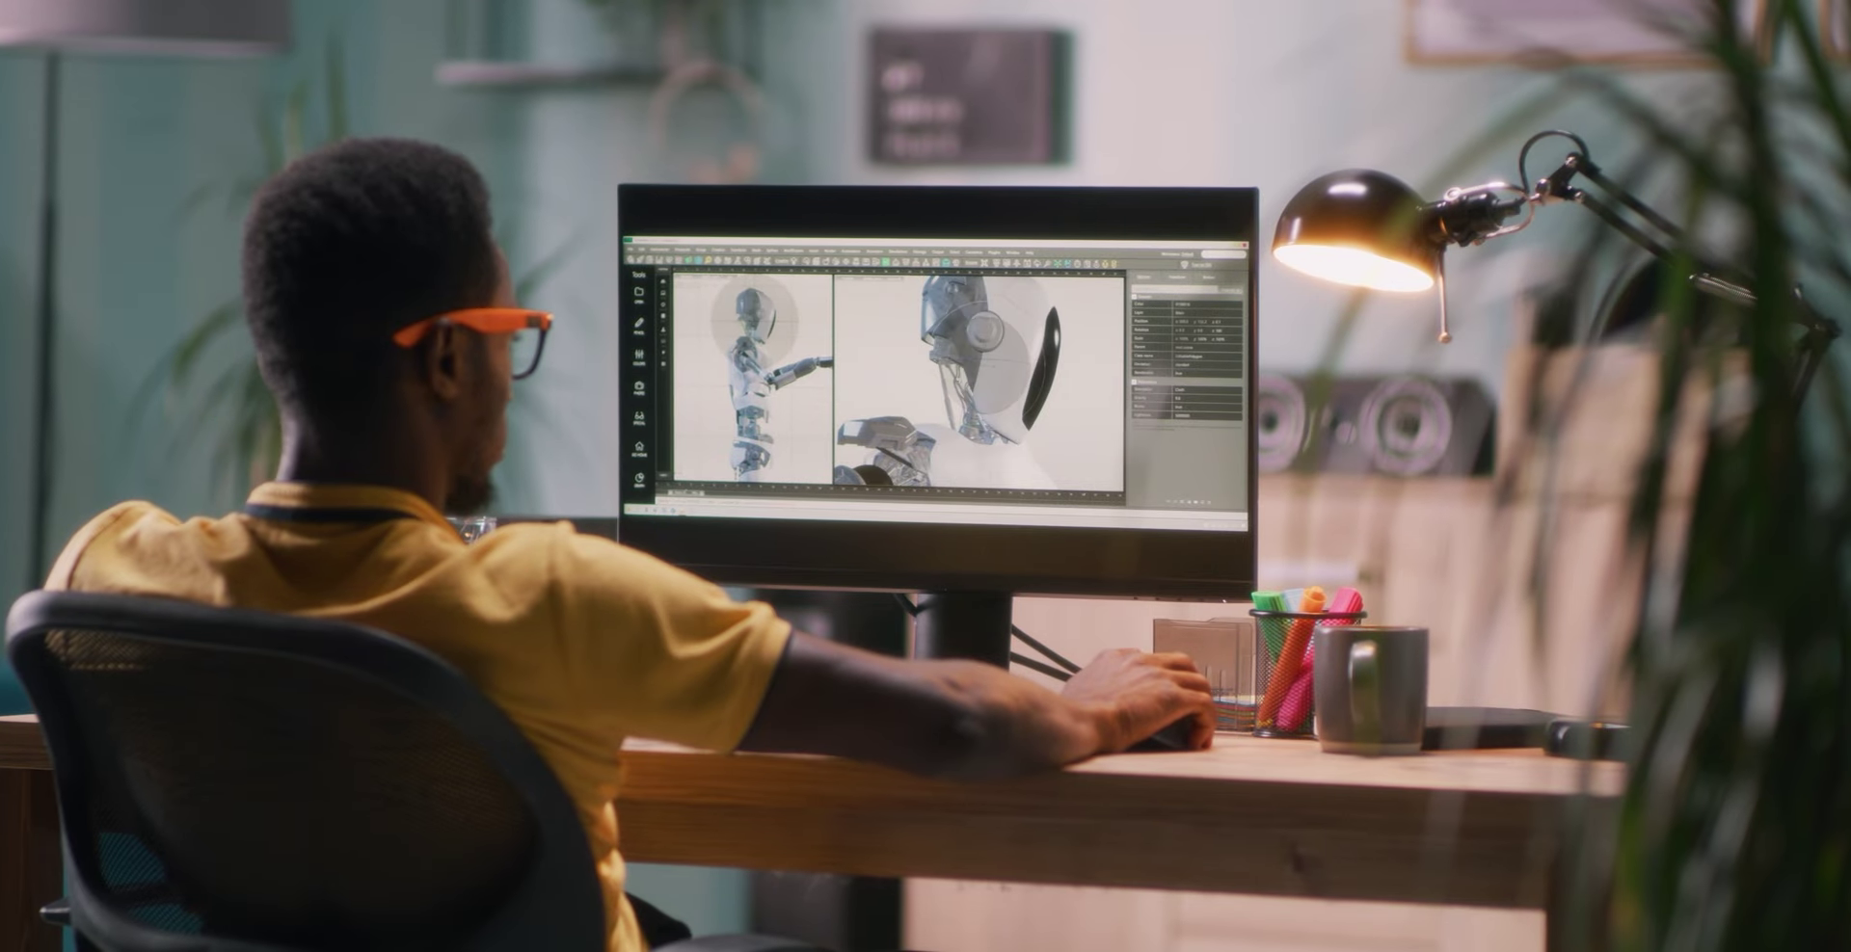
pyautogui.scroll(-10, 1747, 369)
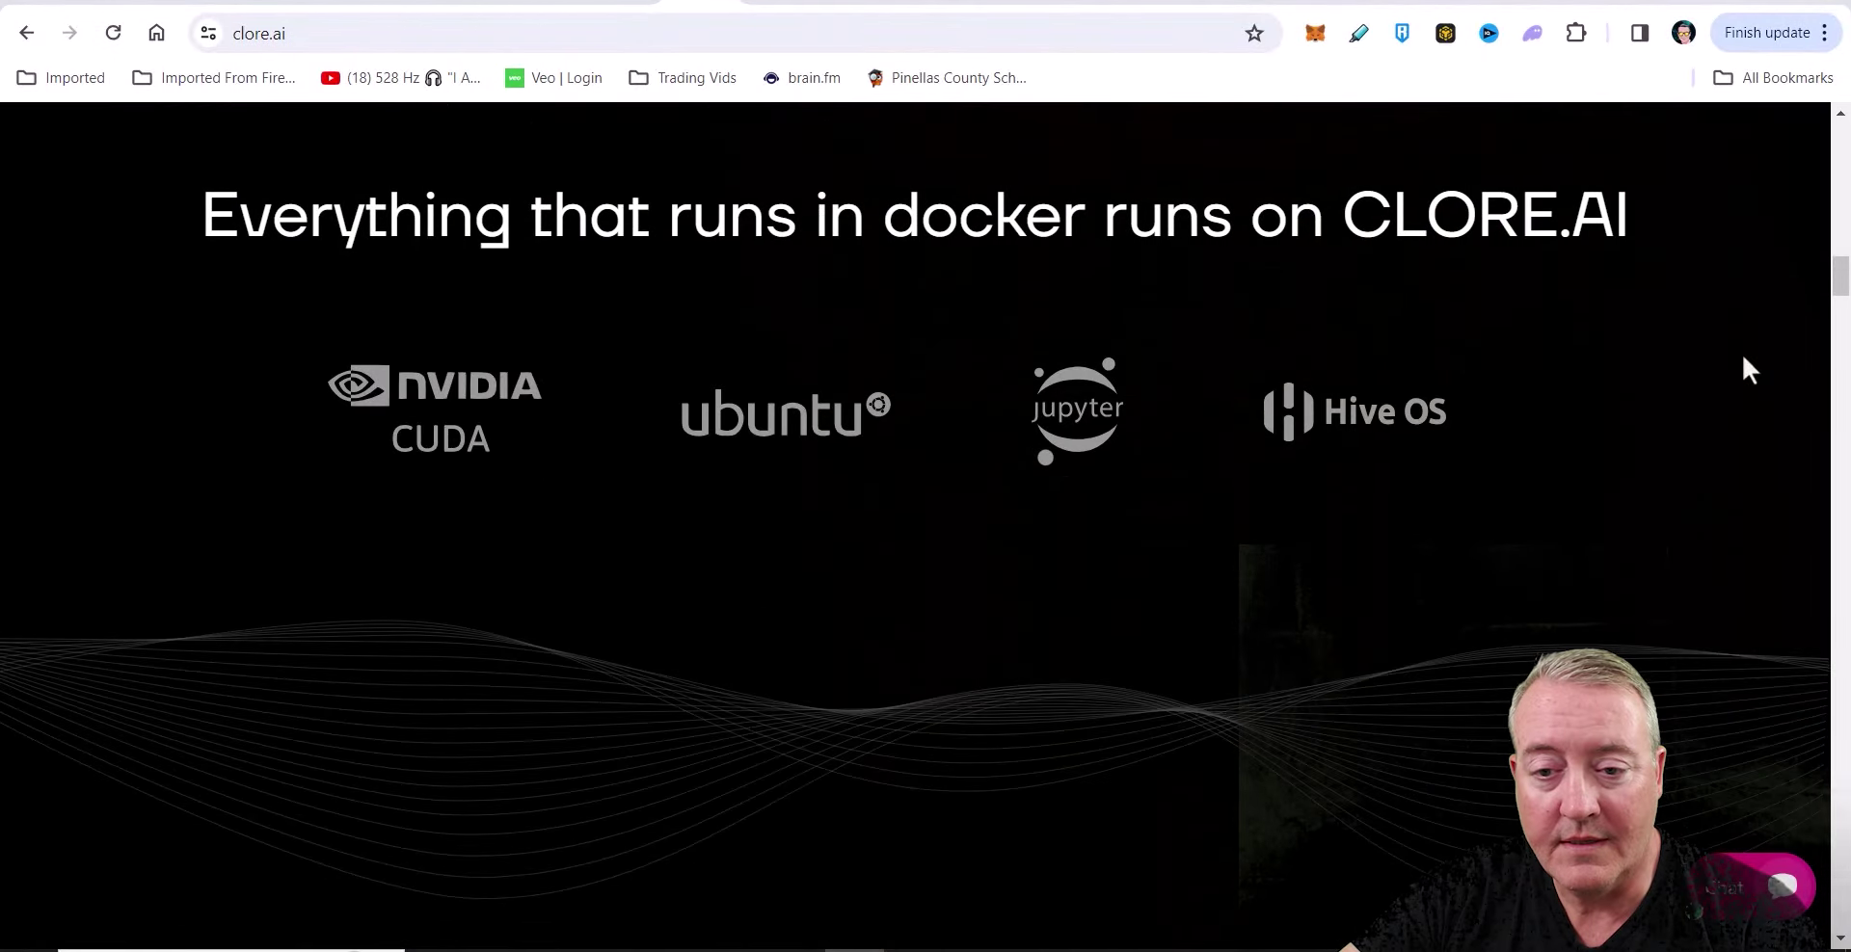
pyautogui.scroll(-10, 1750, 370)
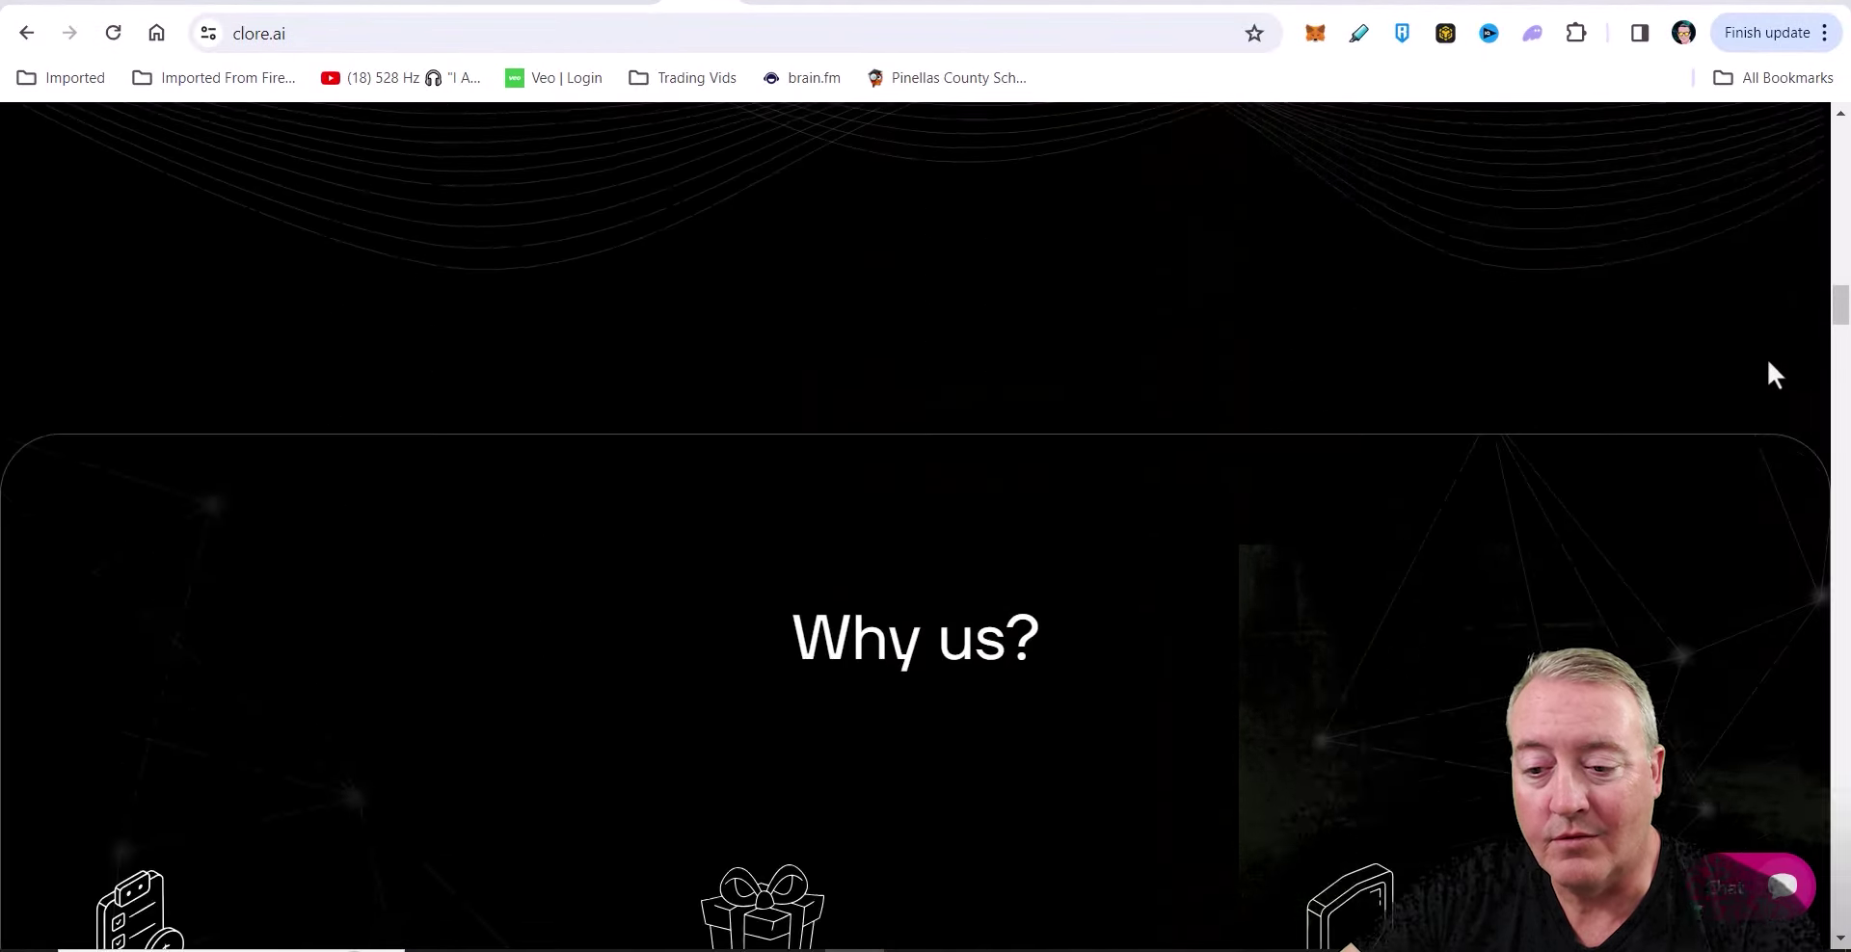
pyautogui.scroll(-2, 1769, 362)
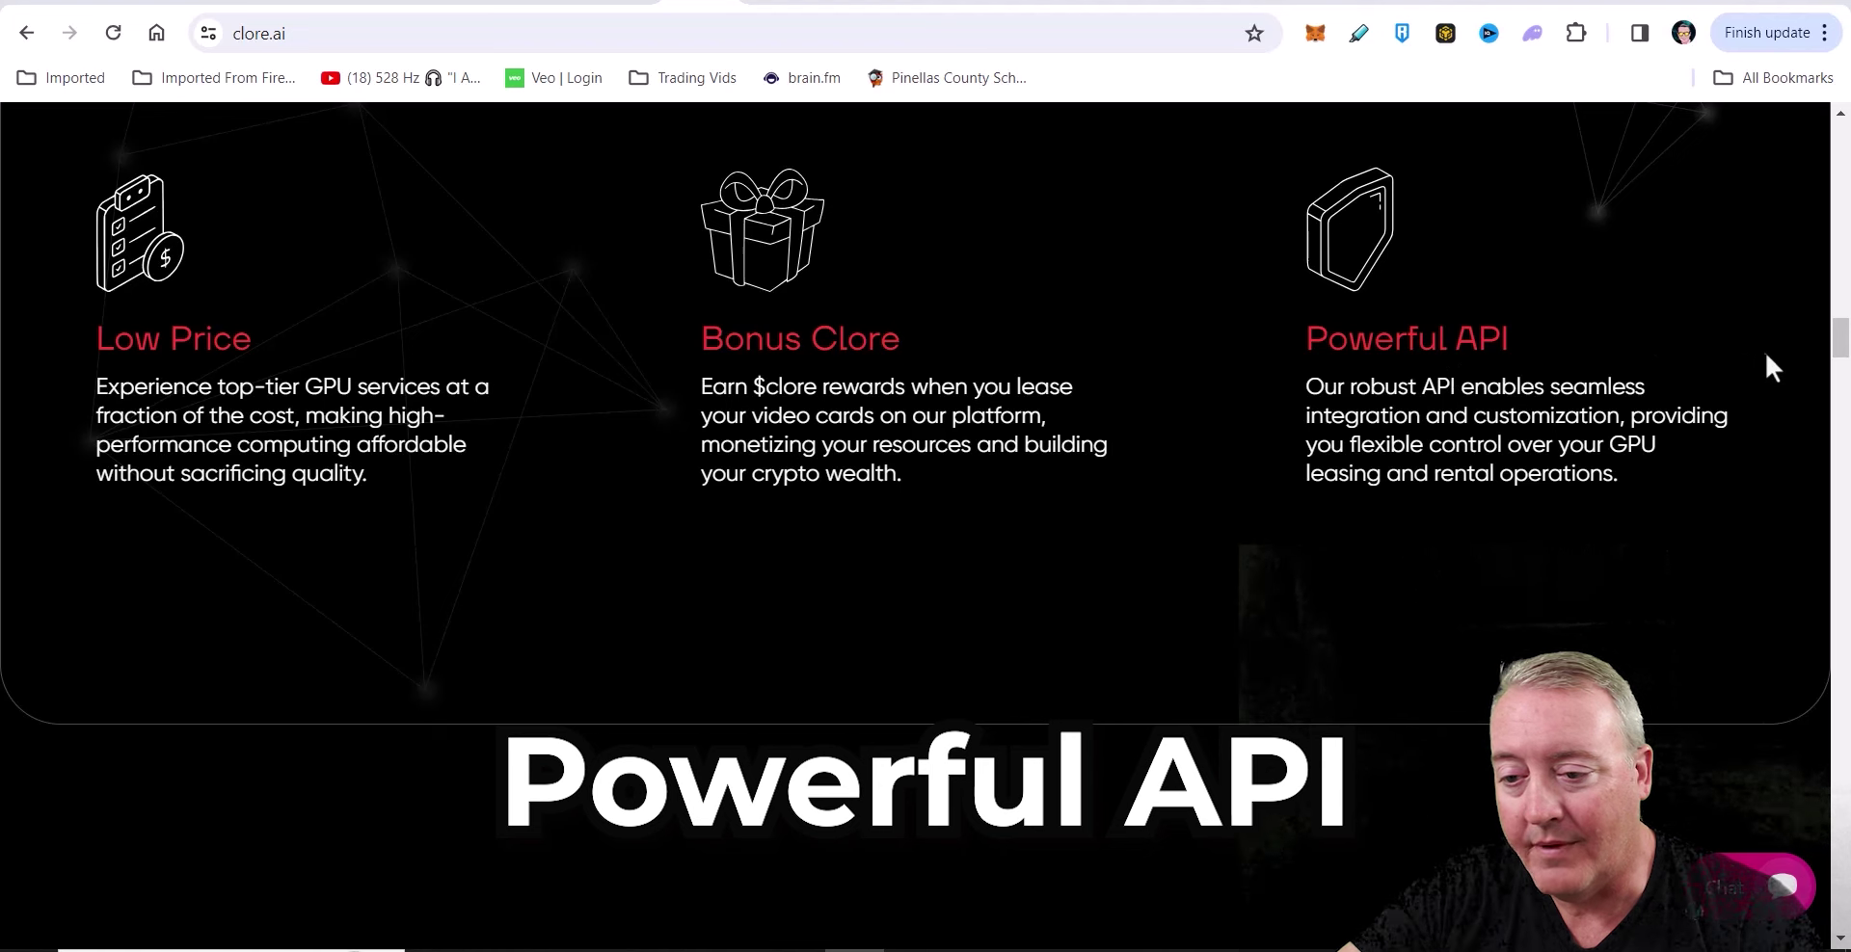
pyautogui.scroll(-10, 1767, 357)
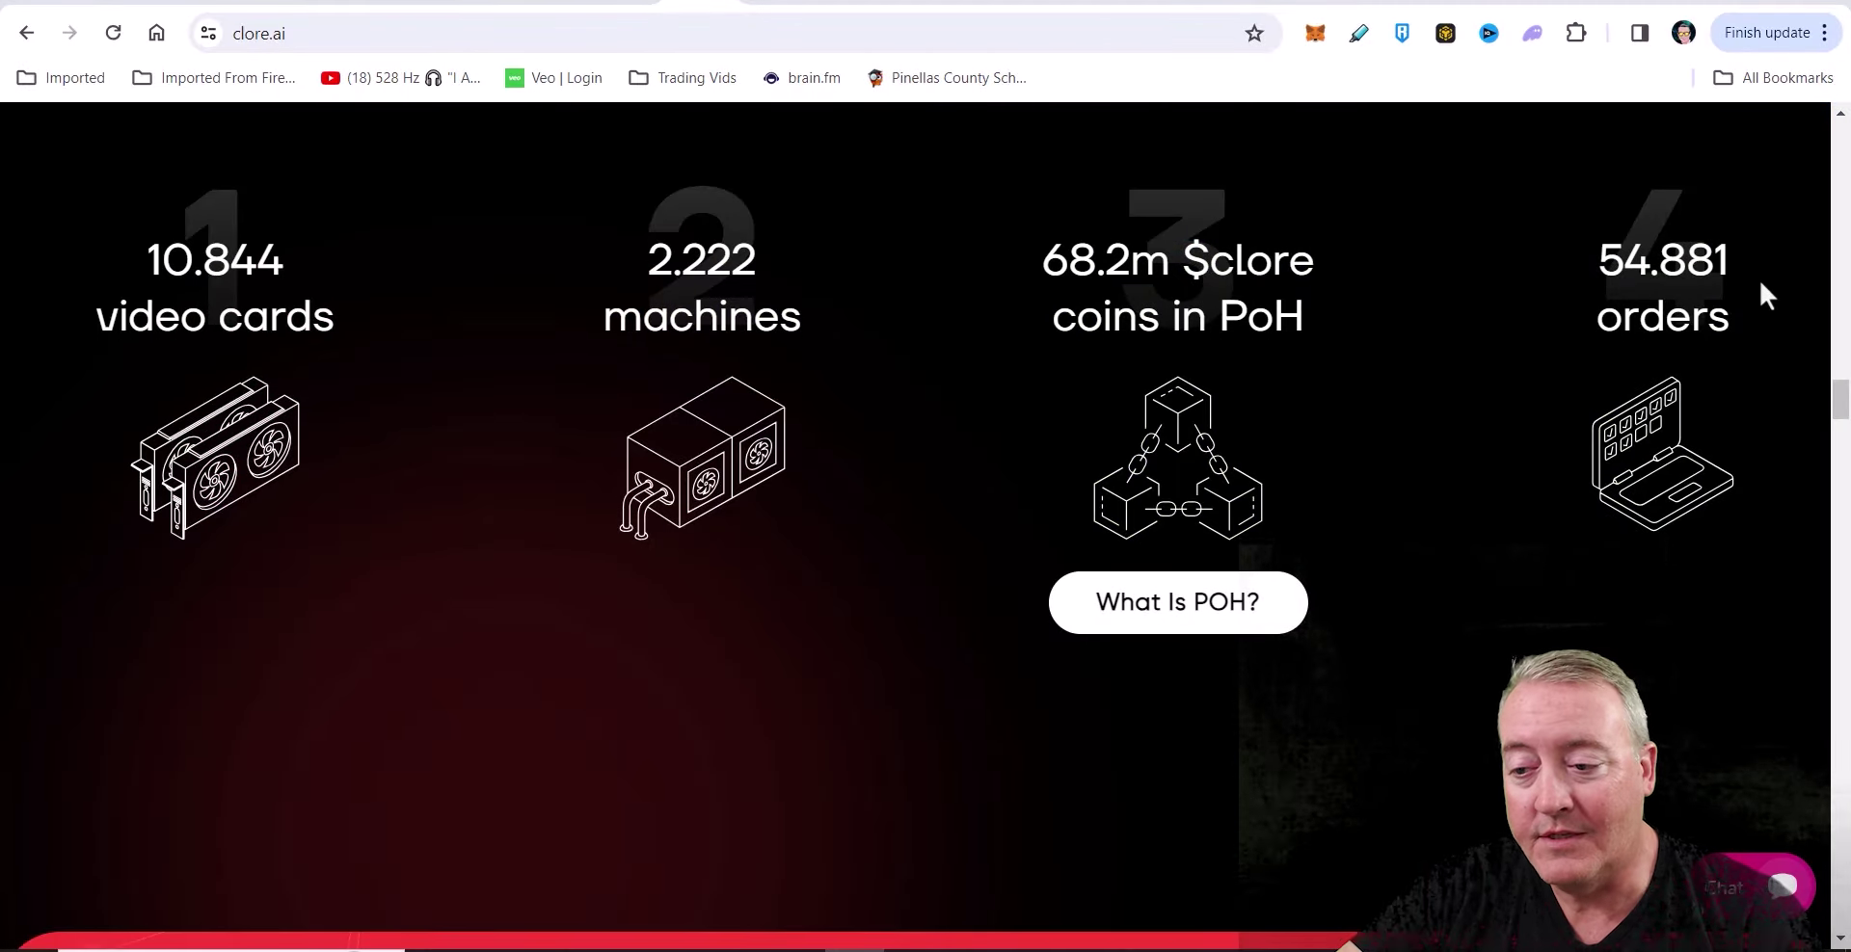
pyautogui.scroll(-10, 1764, 289)
pyautogui.scroll(-7, 1772, 289)
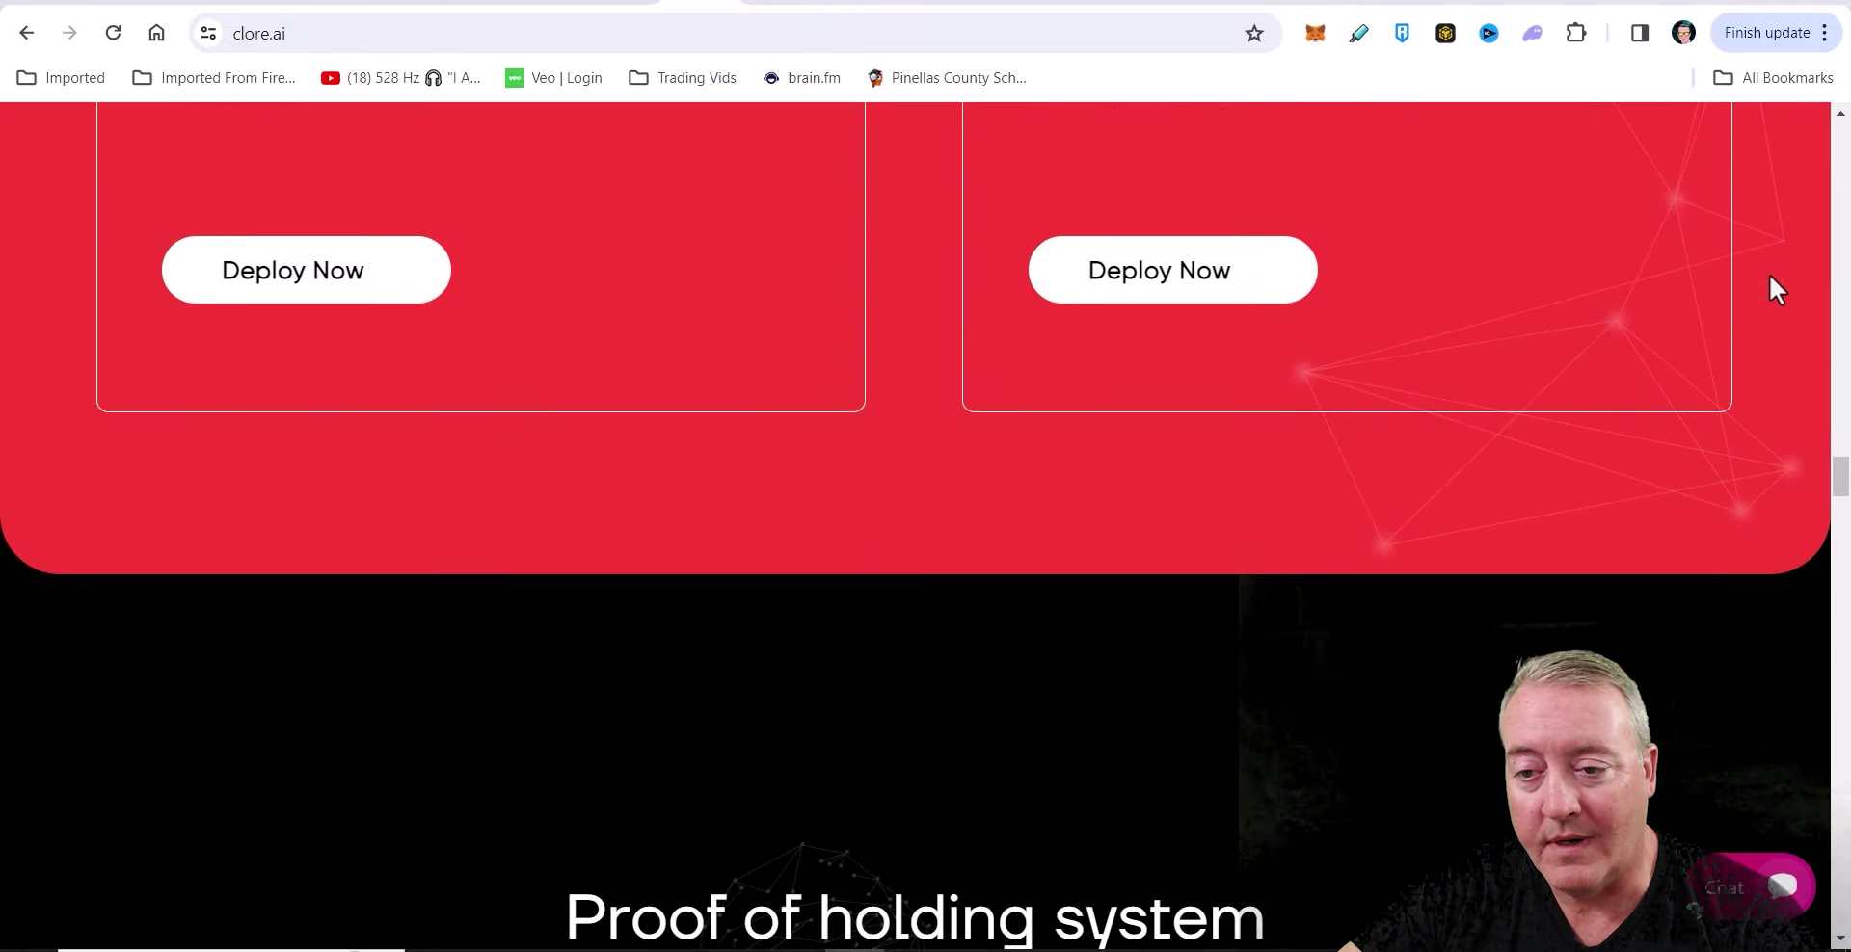
# Read the Proof of holding system section and look over the desktop wallets offered on the wallet page.
pyautogui.scroll(-8, 1798, 285)
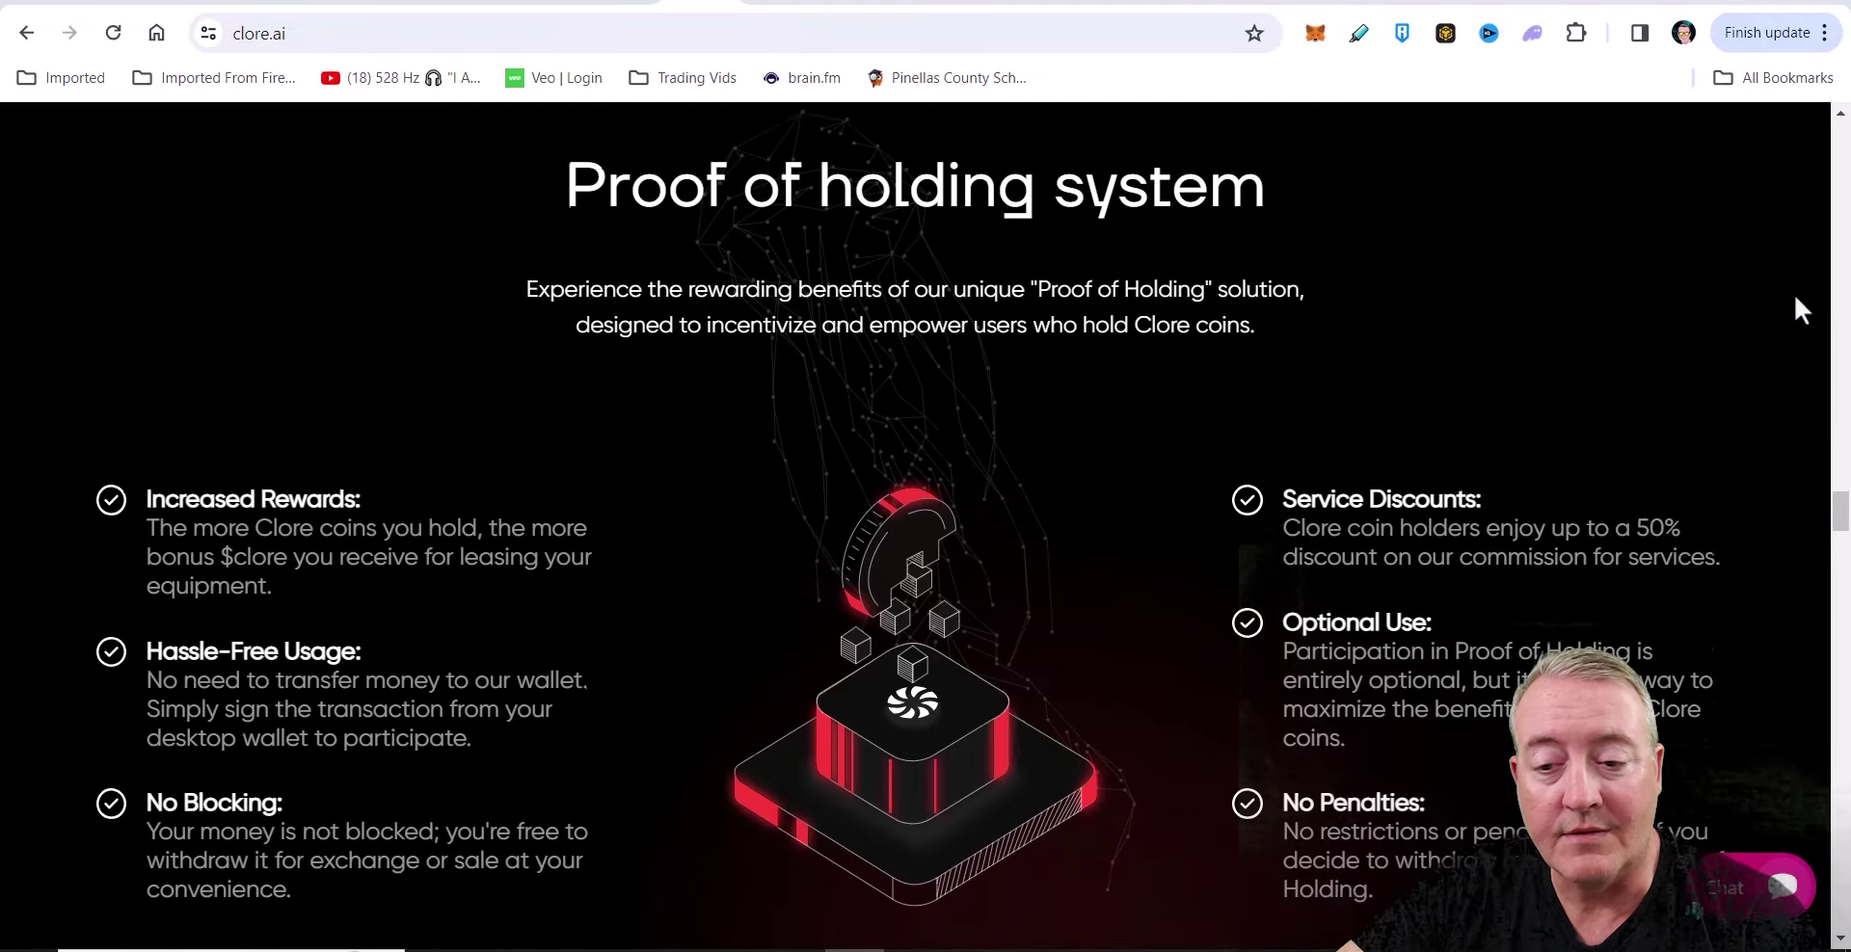
pyautogui.scroll(3, 1793, 310)
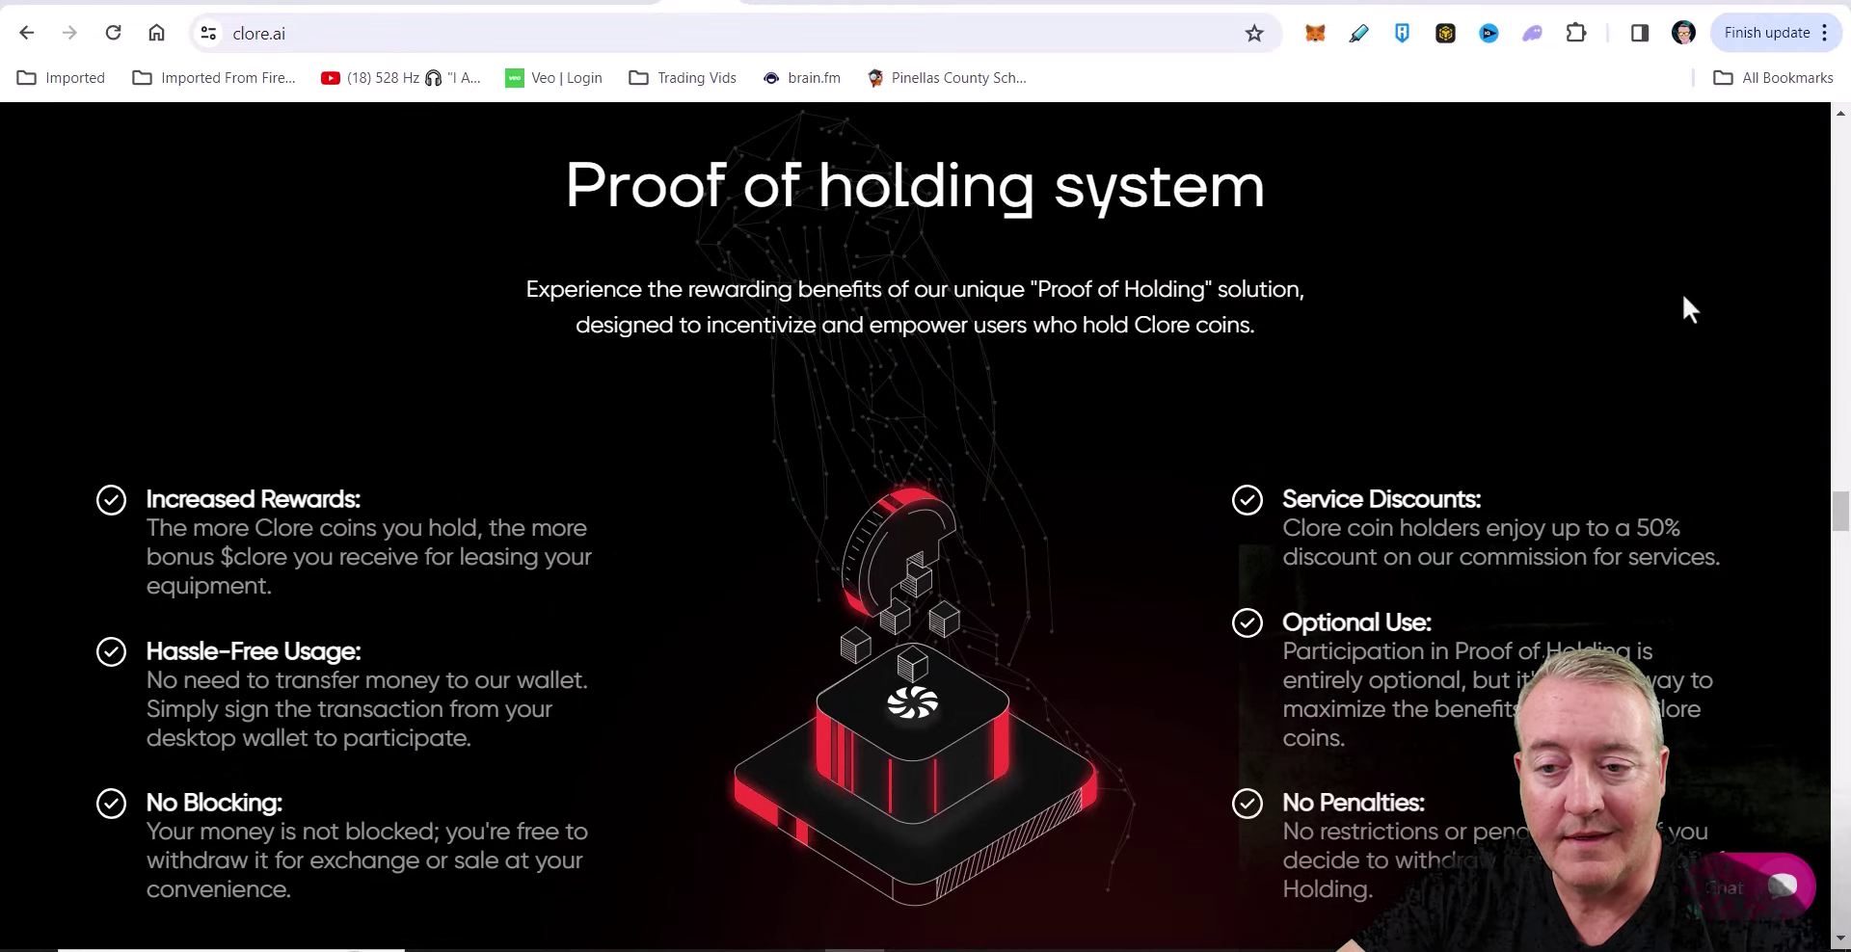
pyautogui.scroll(-2, 363, 210)
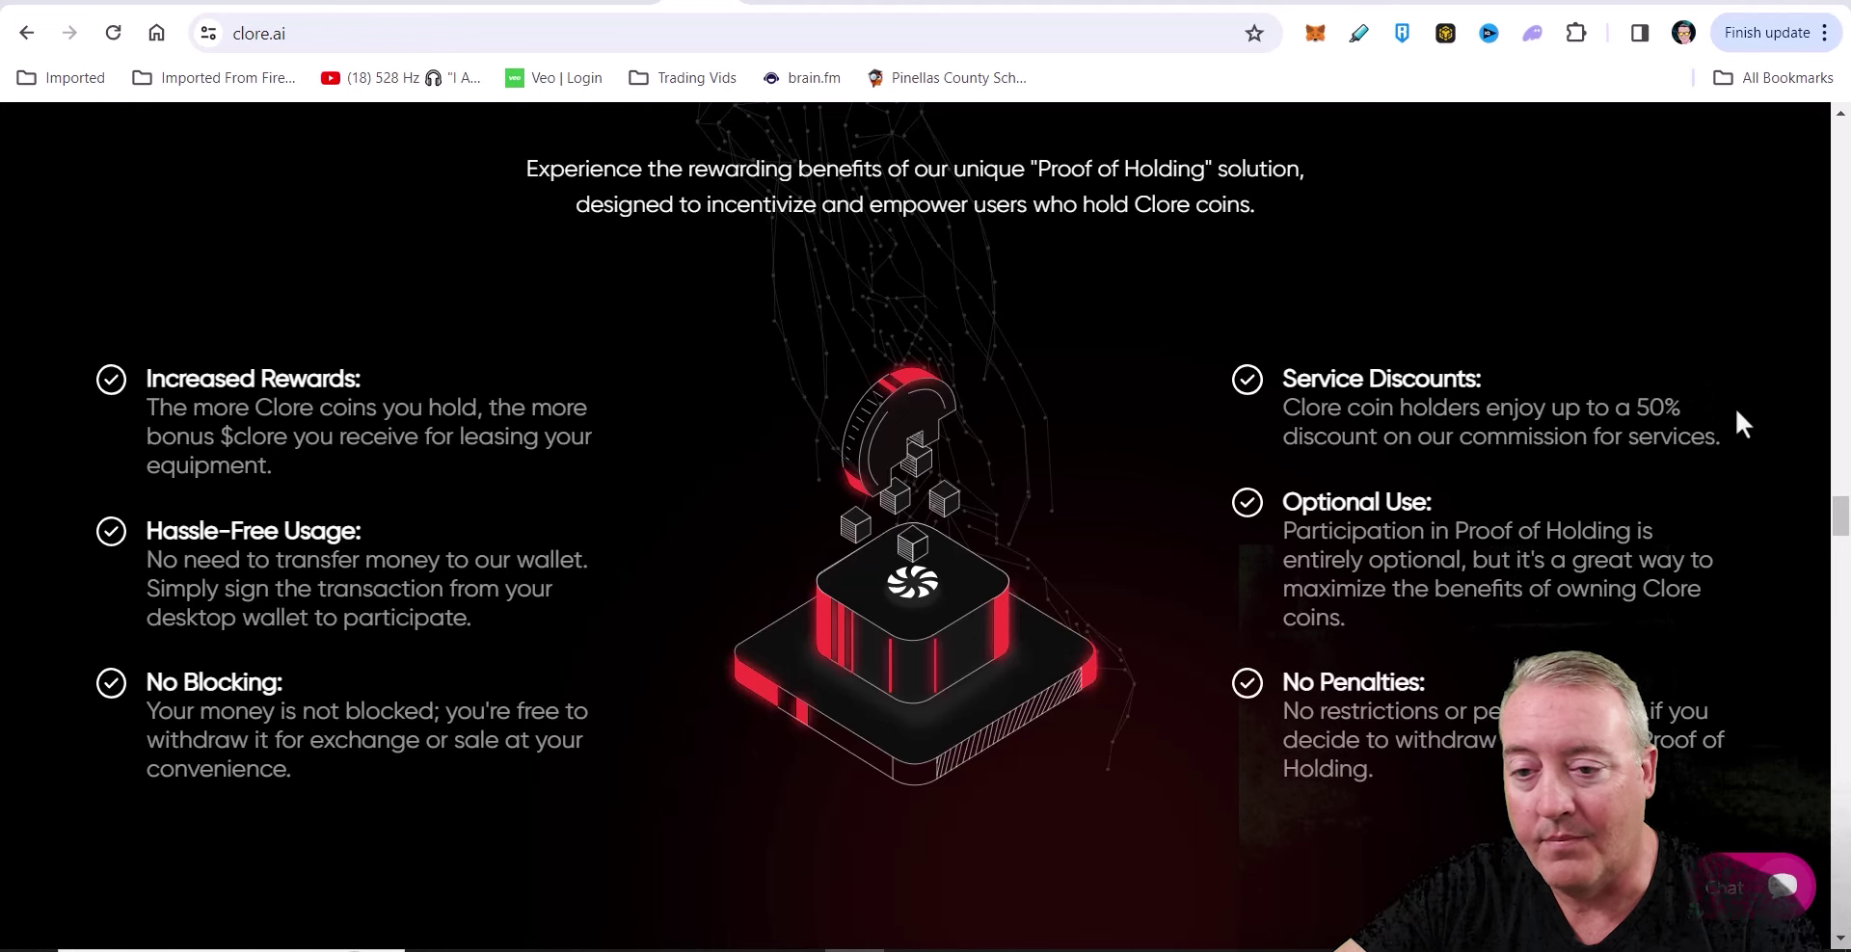
pyautogui.scroll(-5, 1735, 411)
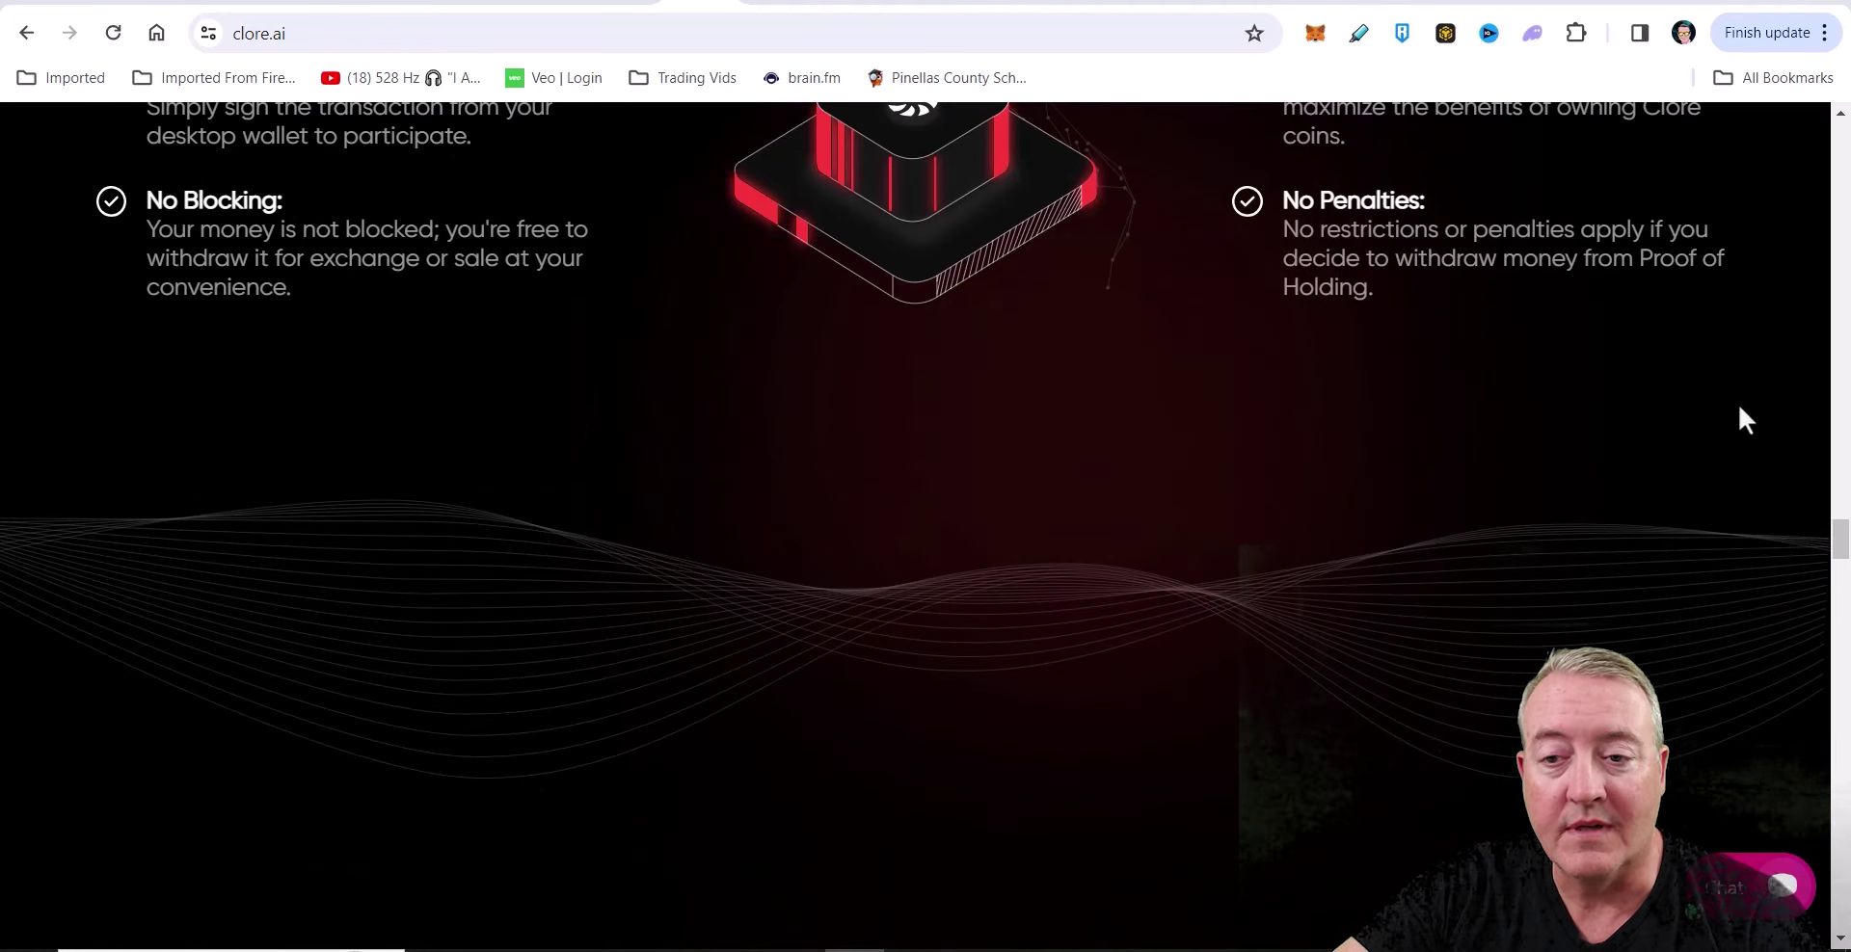
pyautogui.scroll(5, 1739, 407)
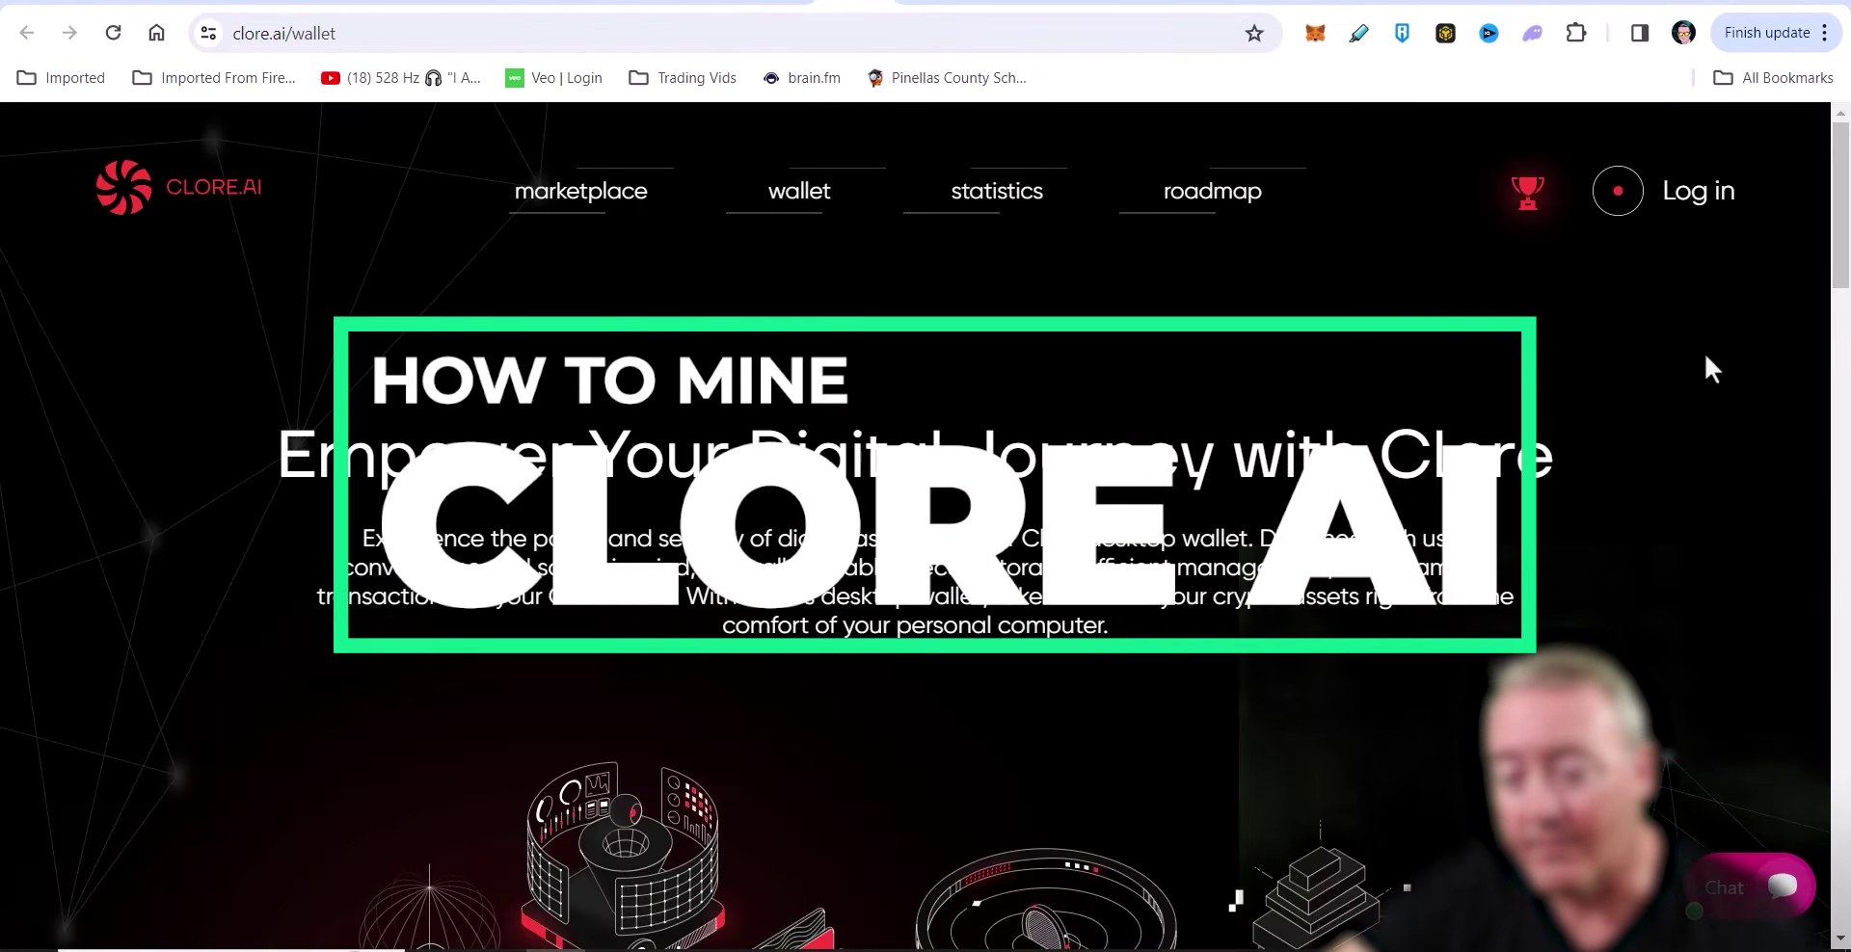
pyautogui.scroll(-10, 1227, 248)
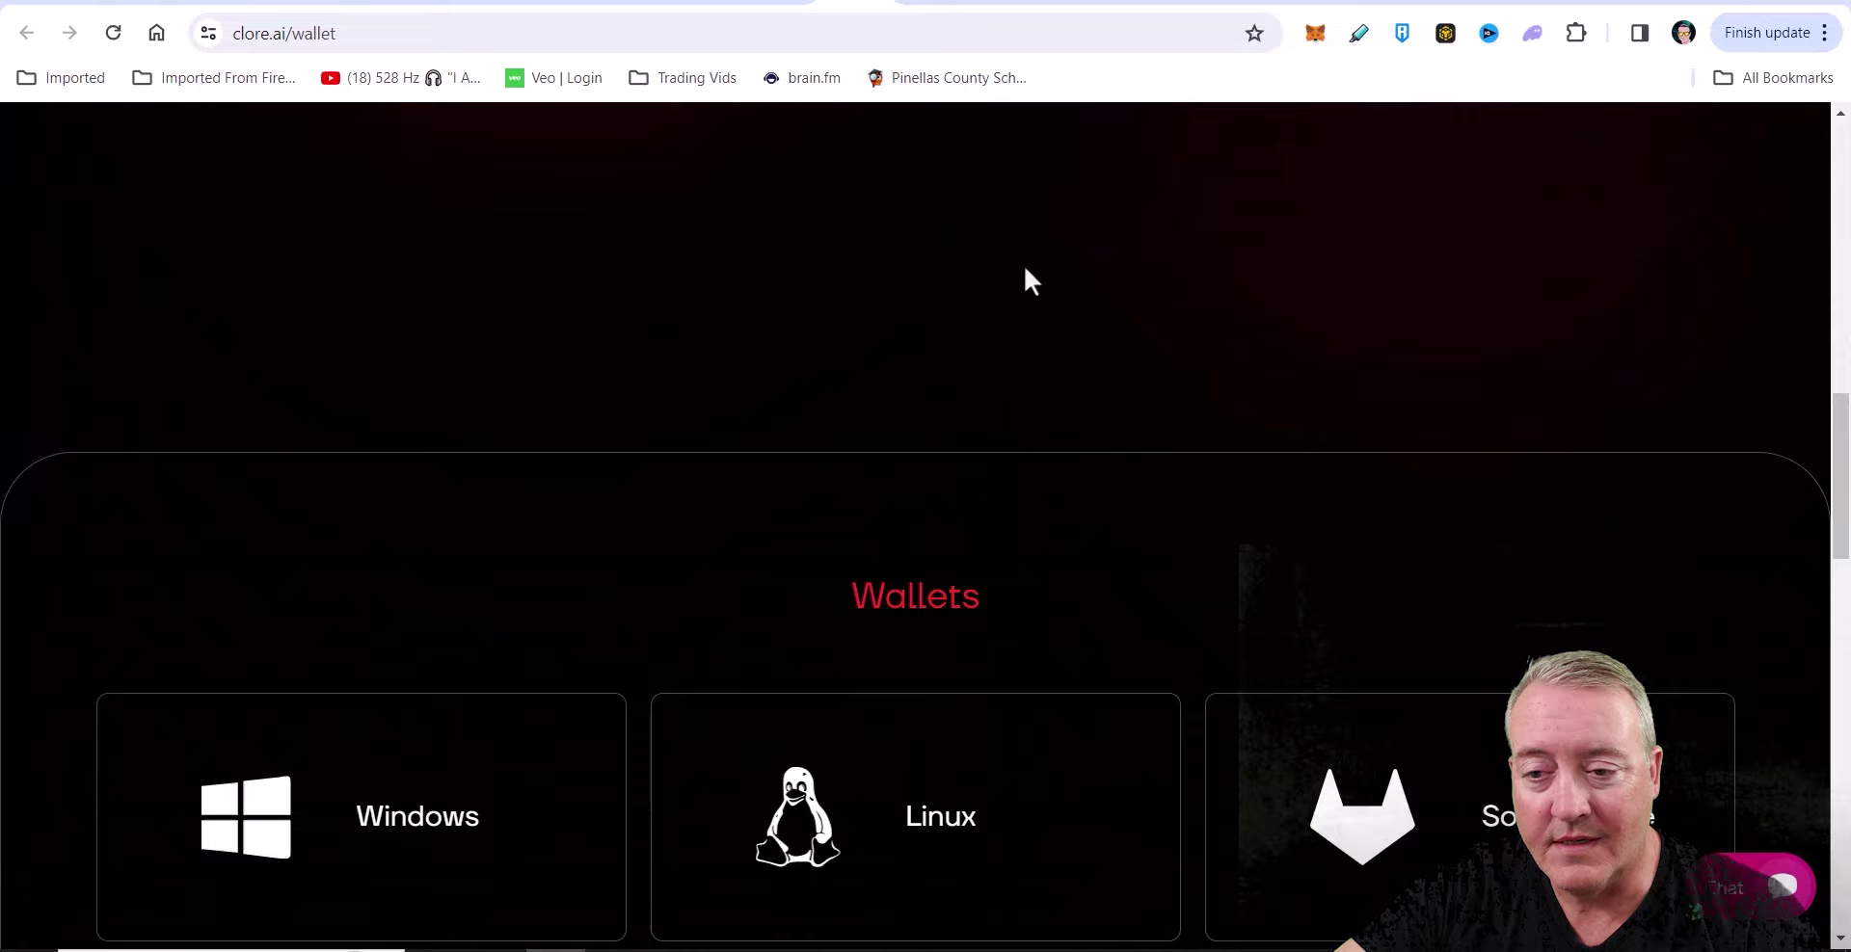
pyautogui.scroll(-3, 1030, 280)
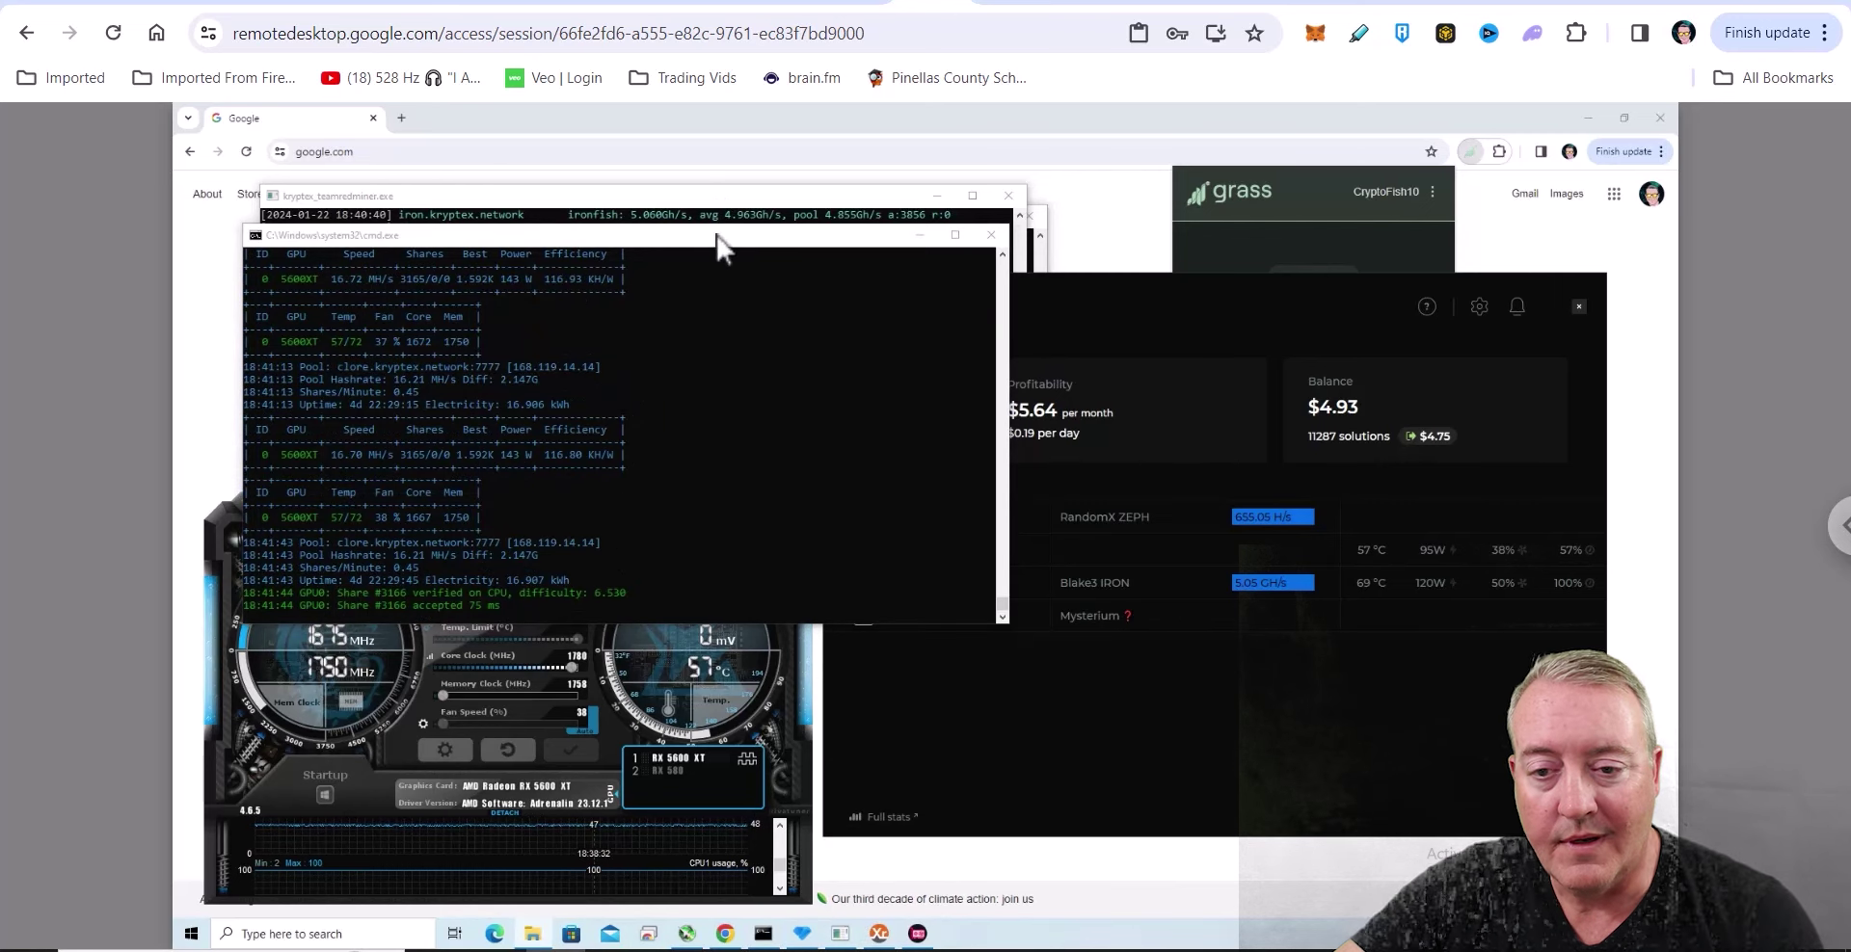
# In the Clore Core wallet on the remote desktop, create a payment request with a blank label to generate a receiving address.
pyautogui.doubleClick(789, 275)
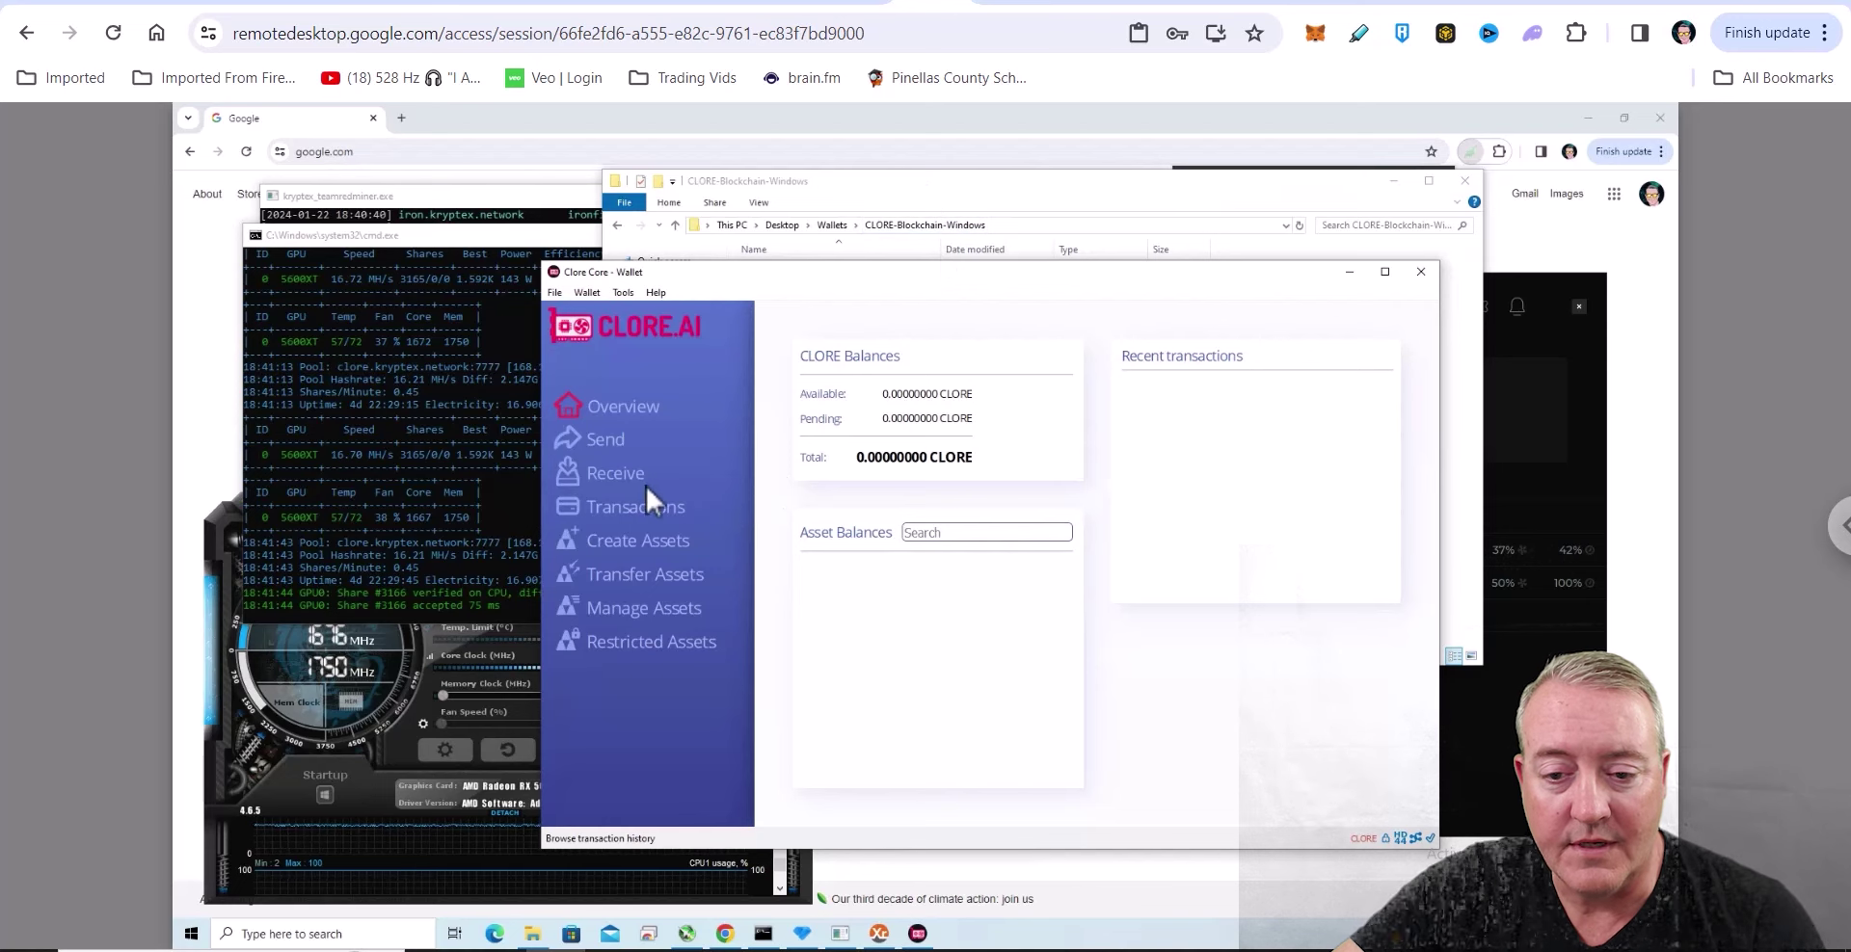
pyautogui.click(621, 473)
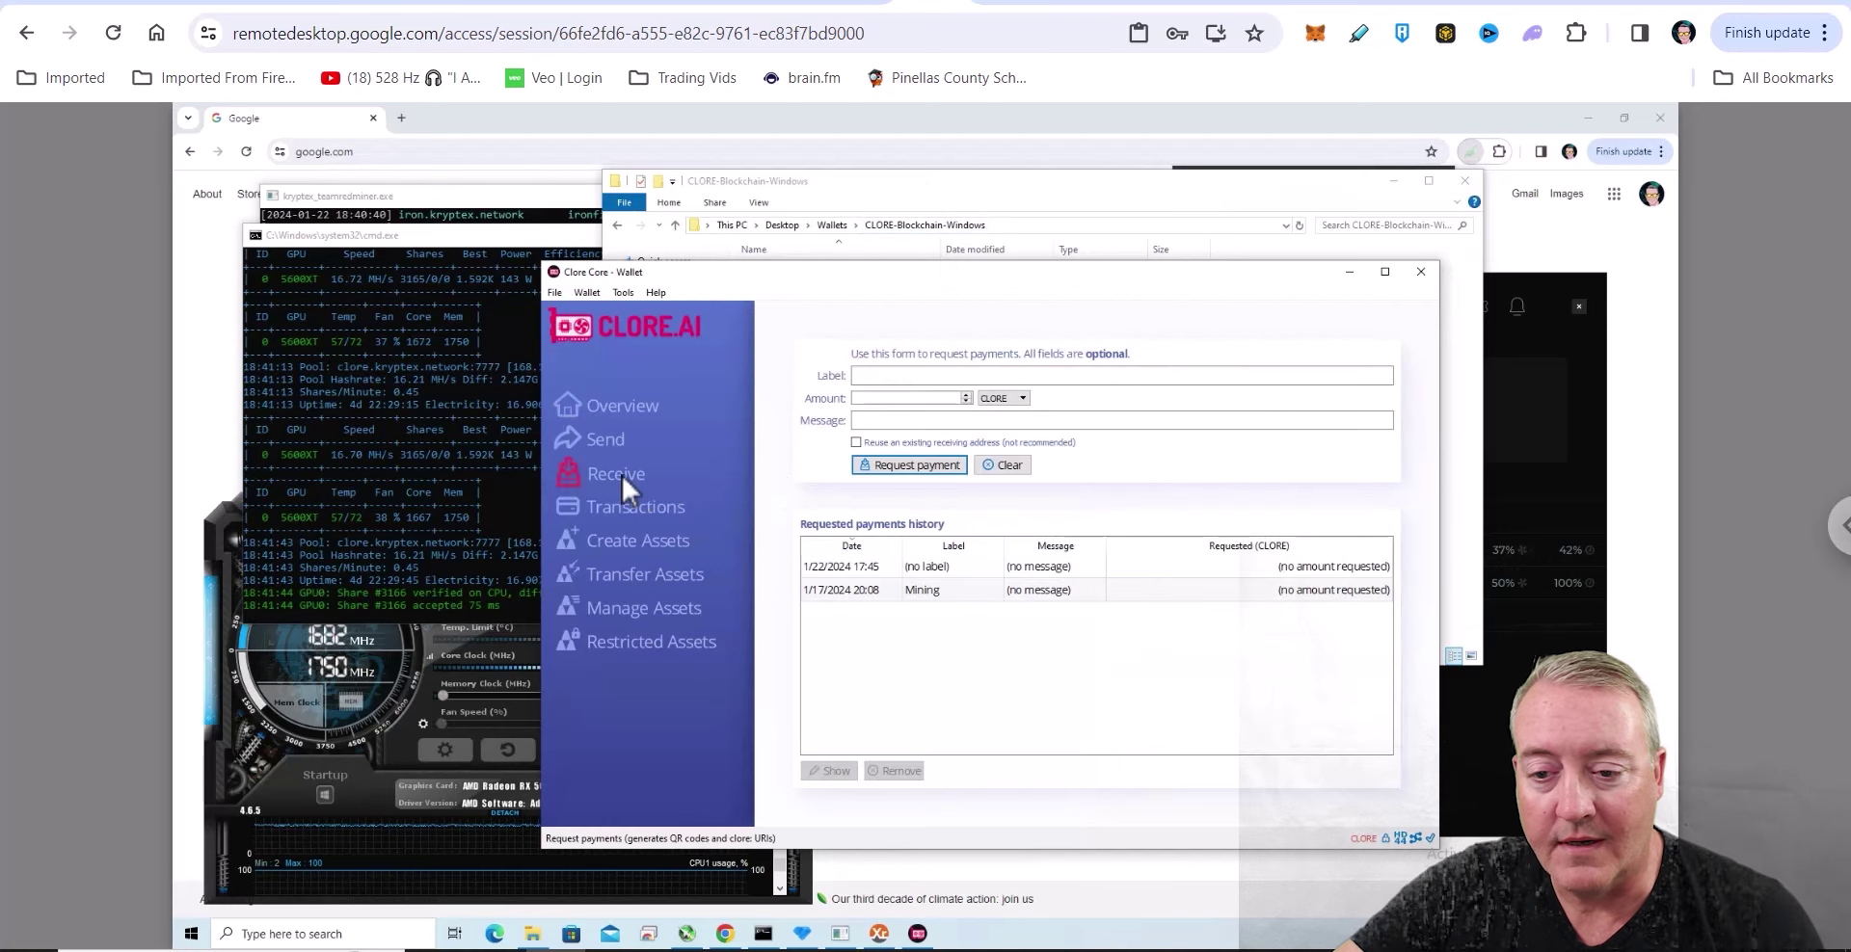
pyautogui.click(999, 375)
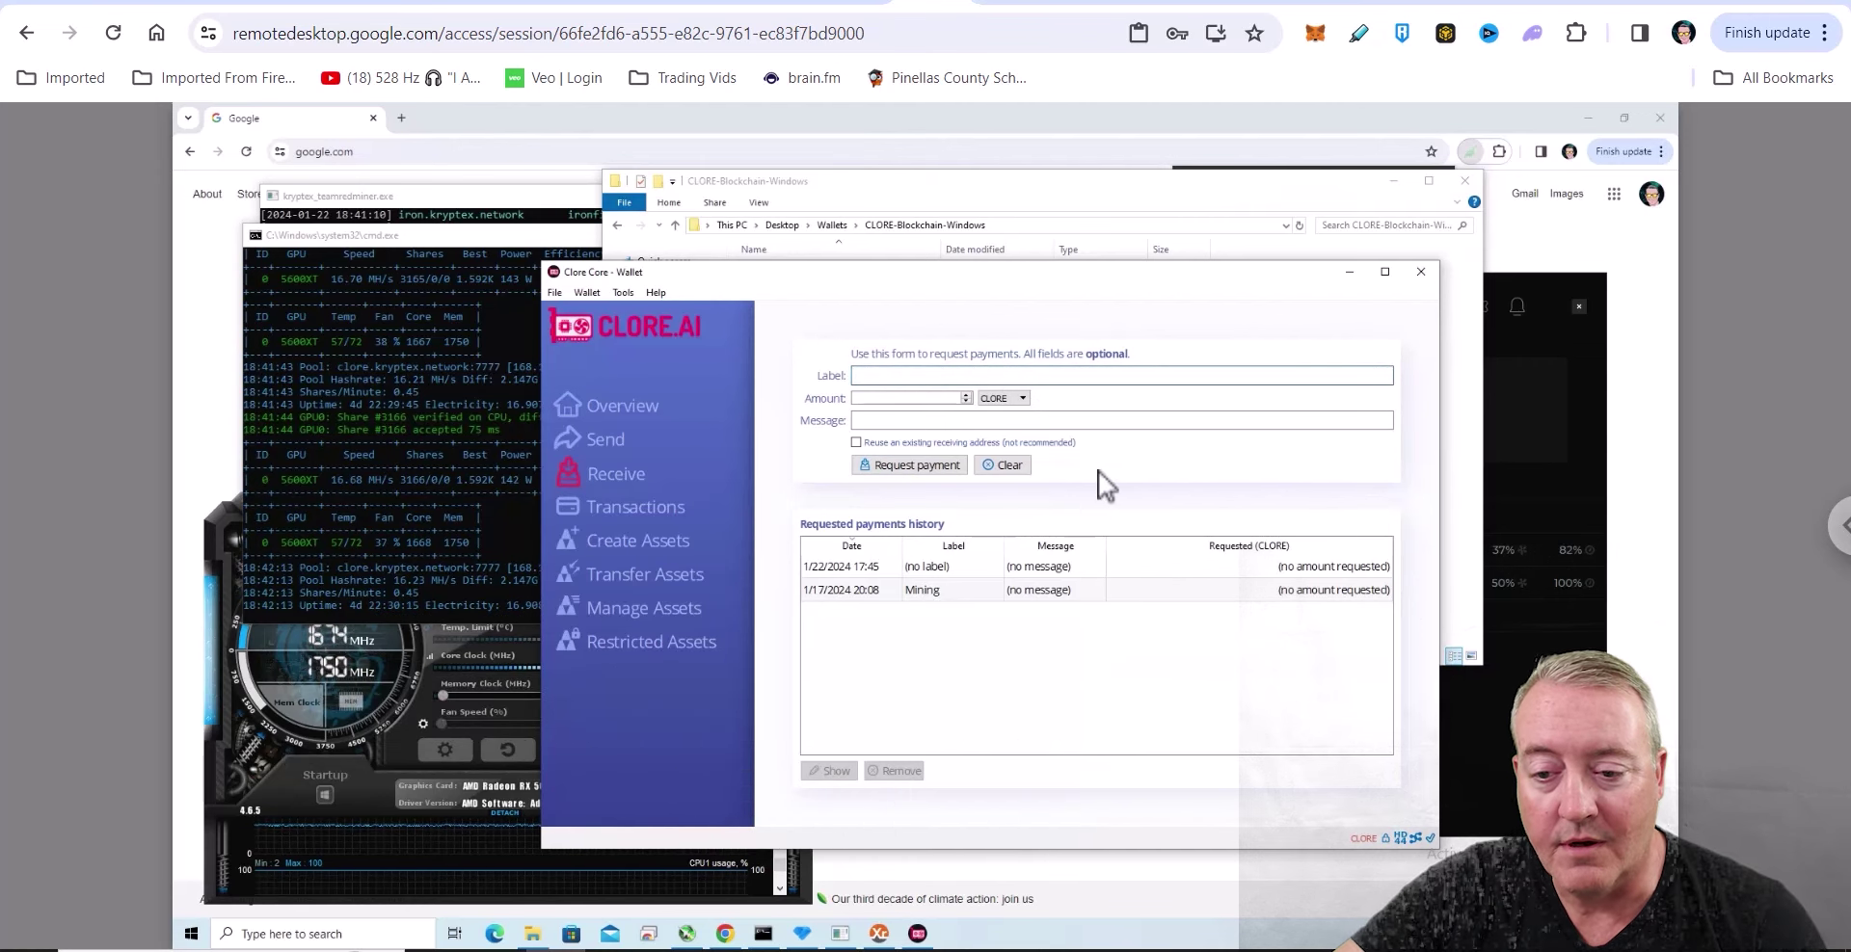
pyautogui.click(919, 467)
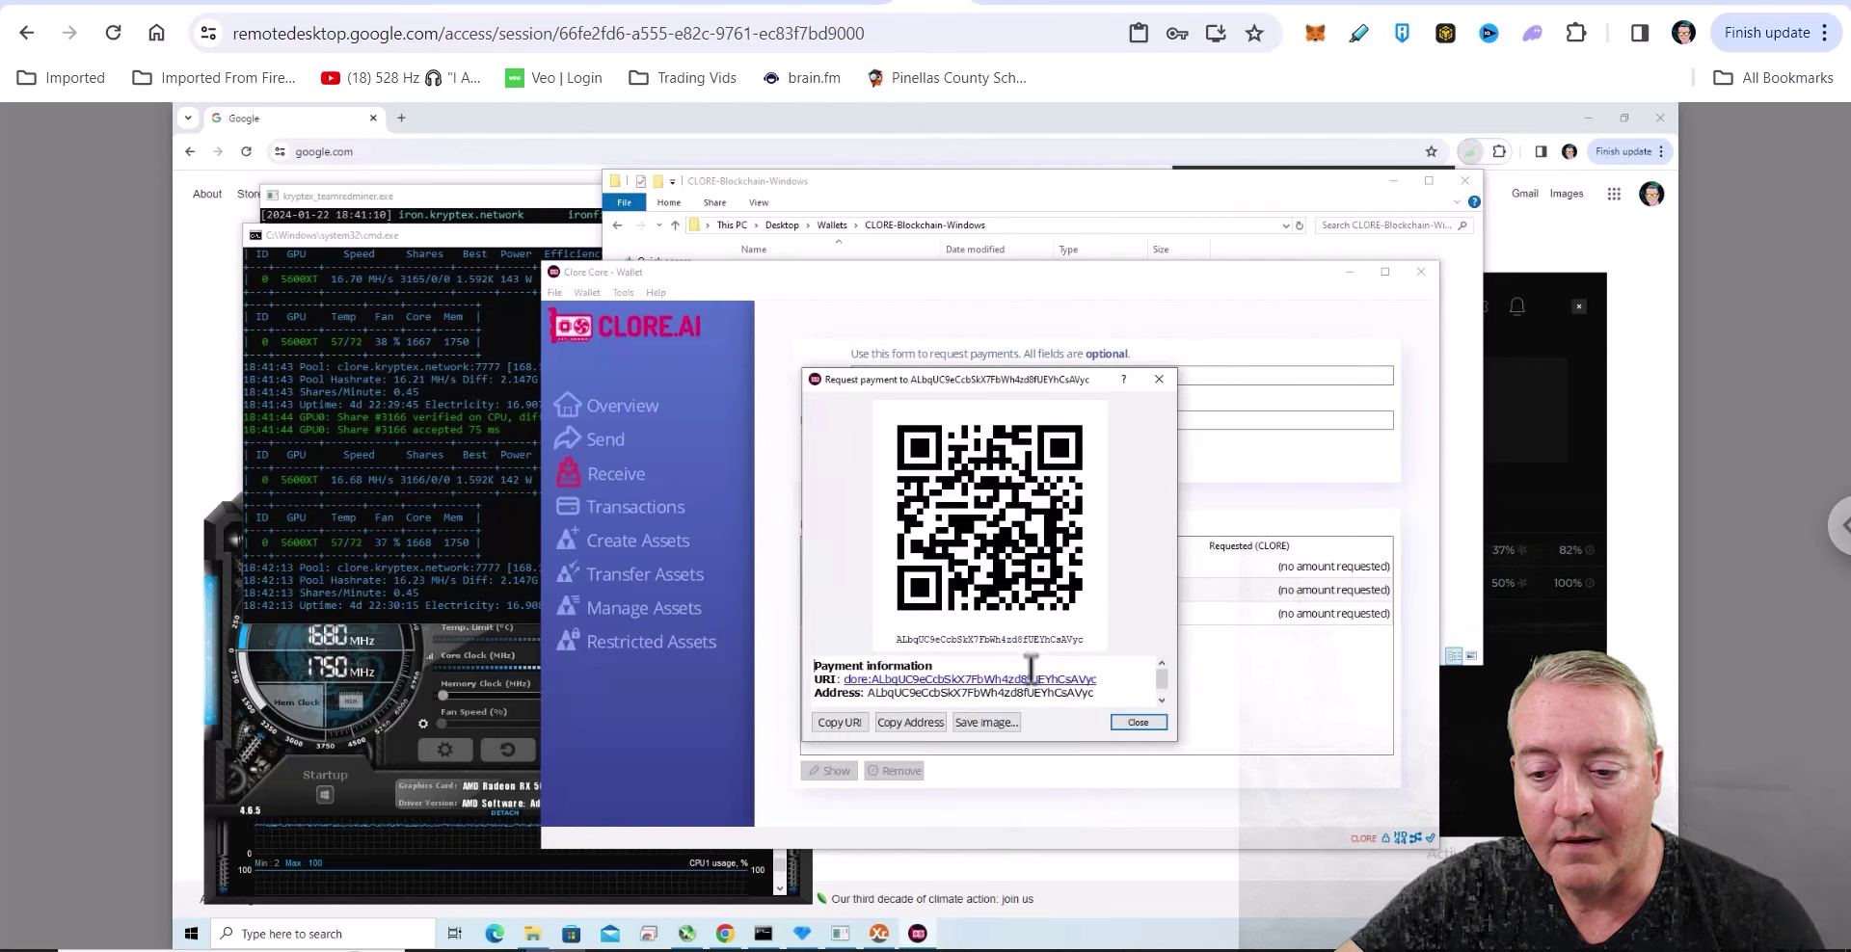
pyautogui.click(1160, 697)
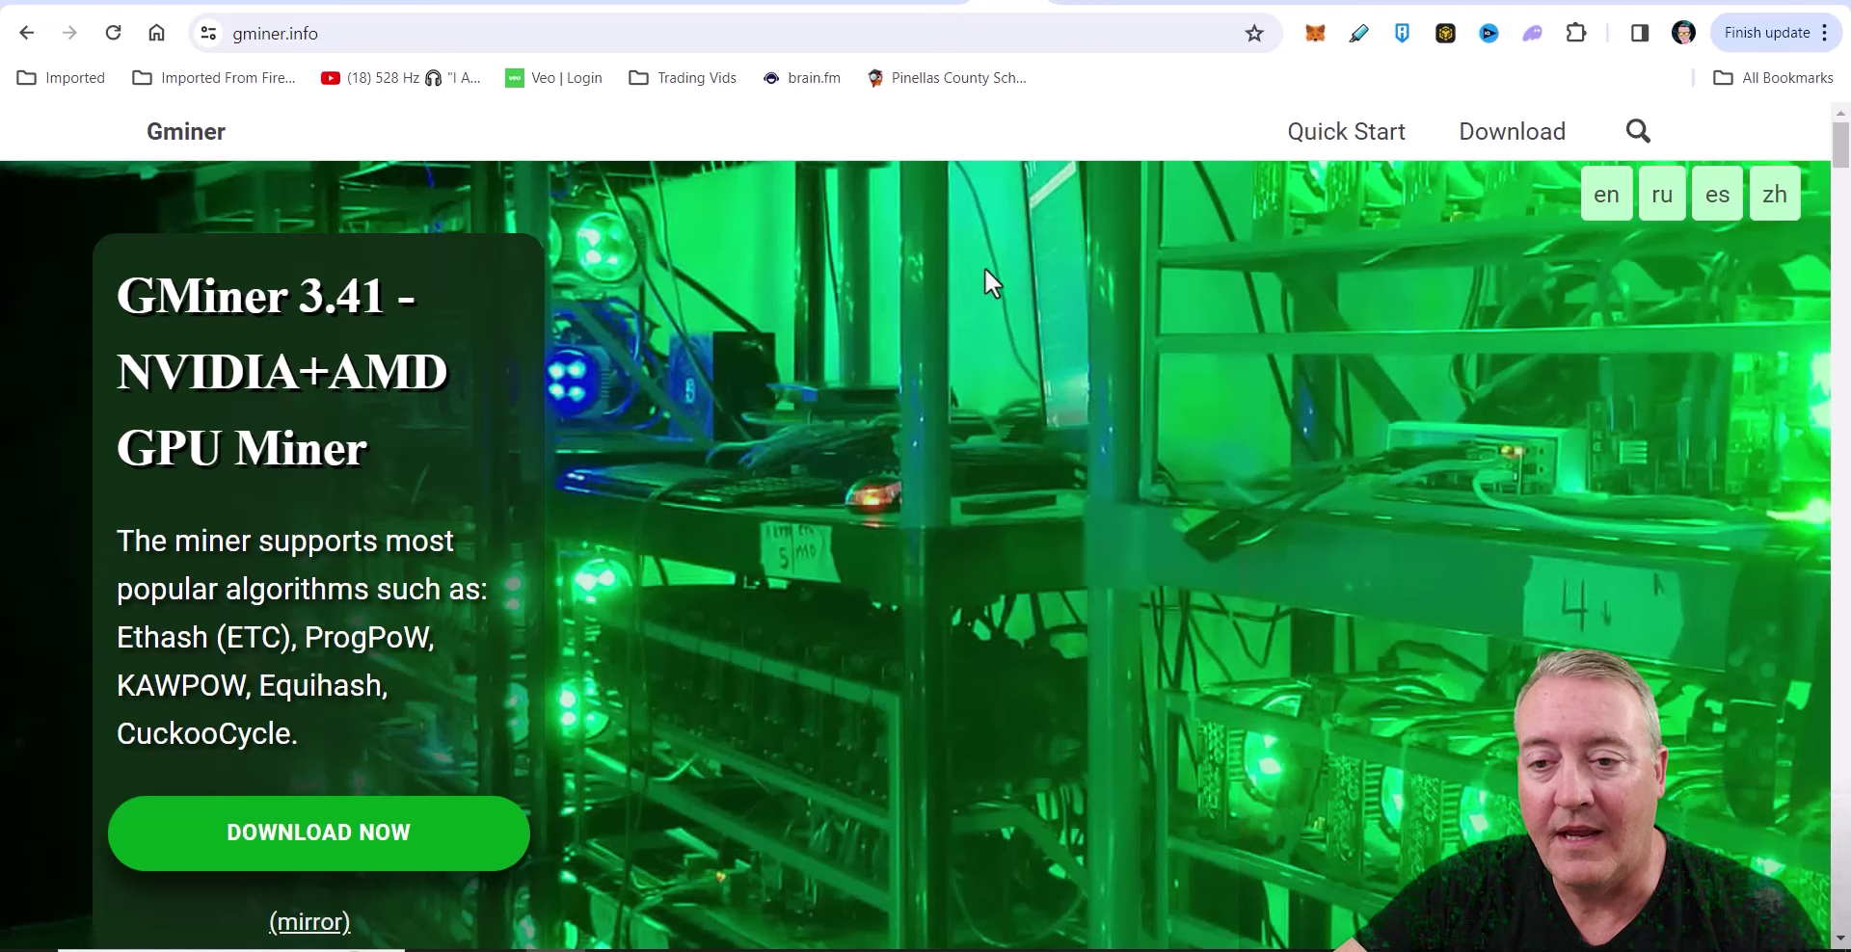
# Switch to the other mining rig's remote session and find RUN-CLORE in the gminer_3_43_CLORE folder under Miners.
pyautogui.click(1104, 4)
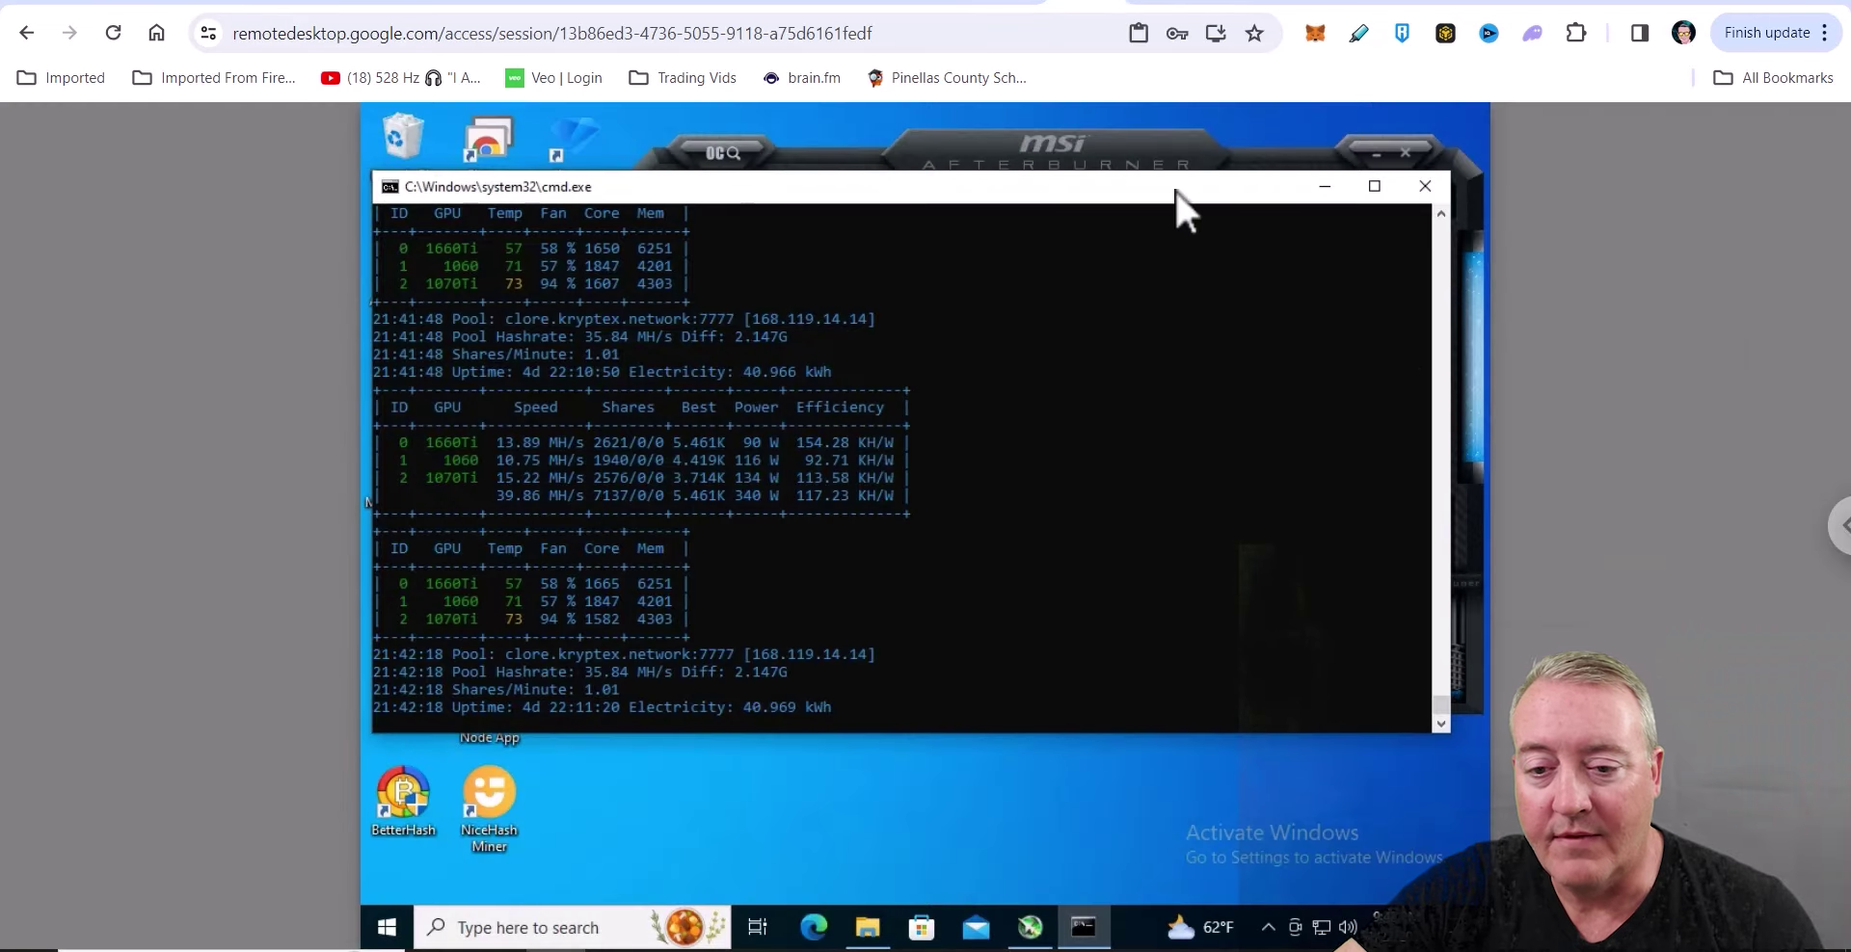
pyautogui.click(868, 927)
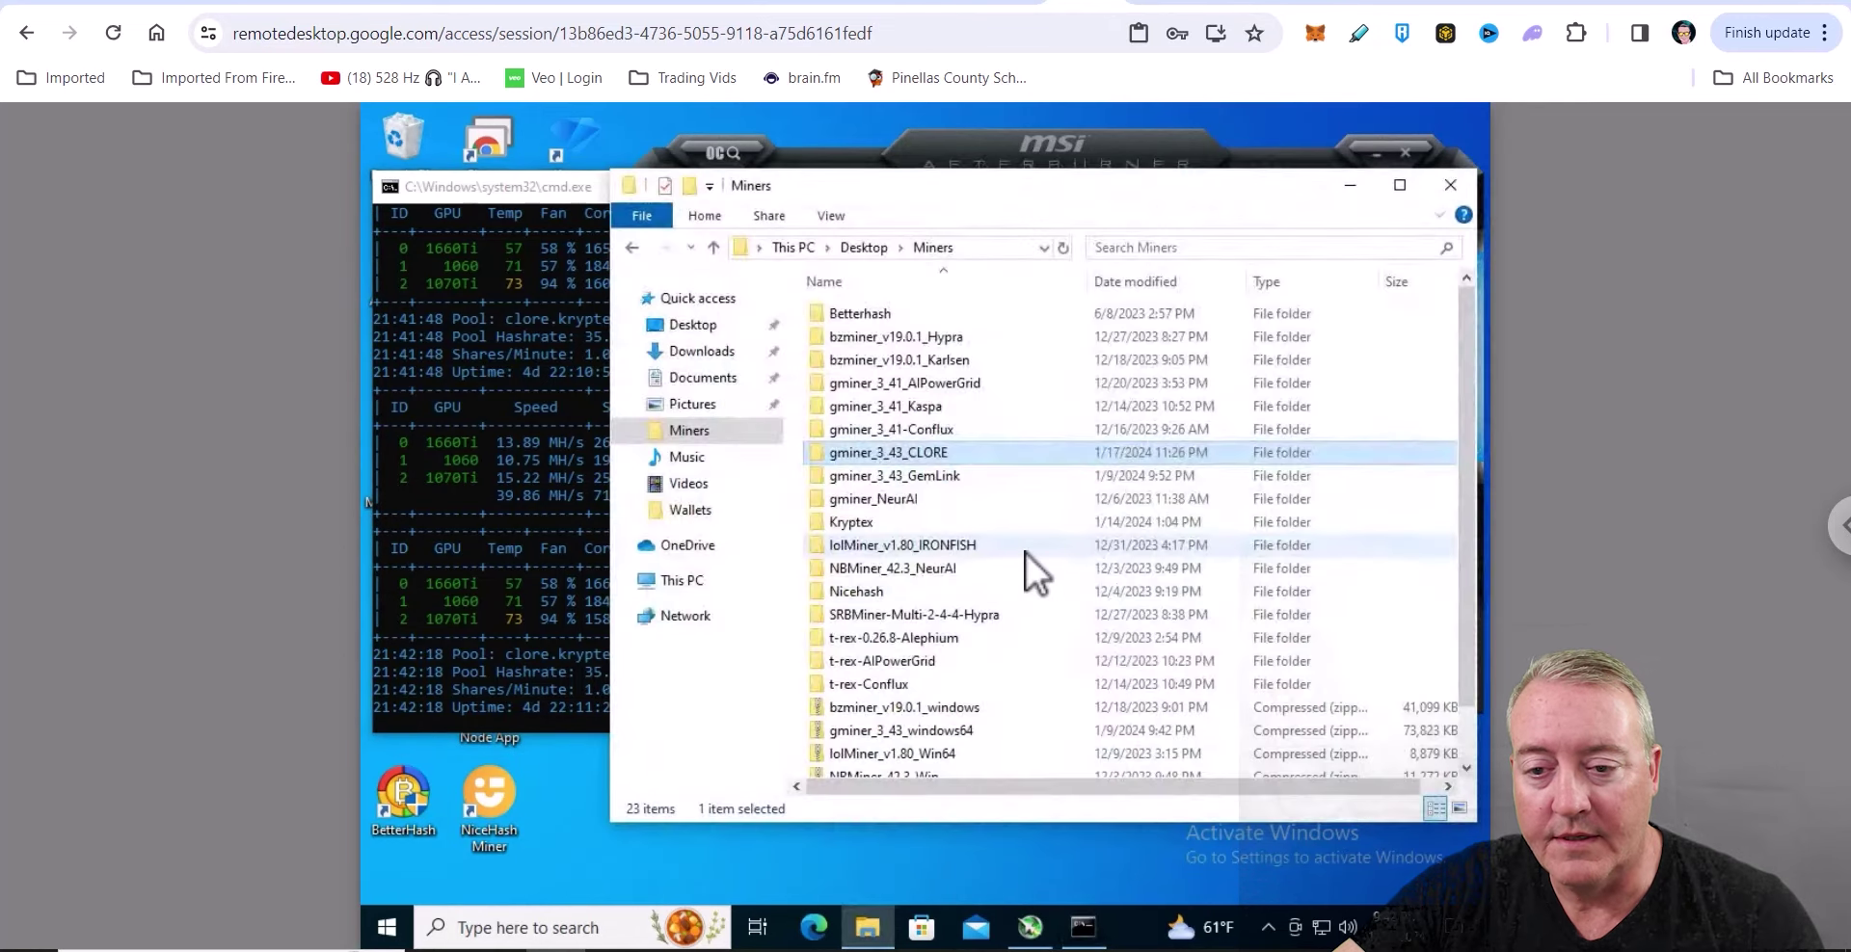
pyautogui.doubleClick(934, 453)
pyautogui.scroll(-4, 1003, 540)
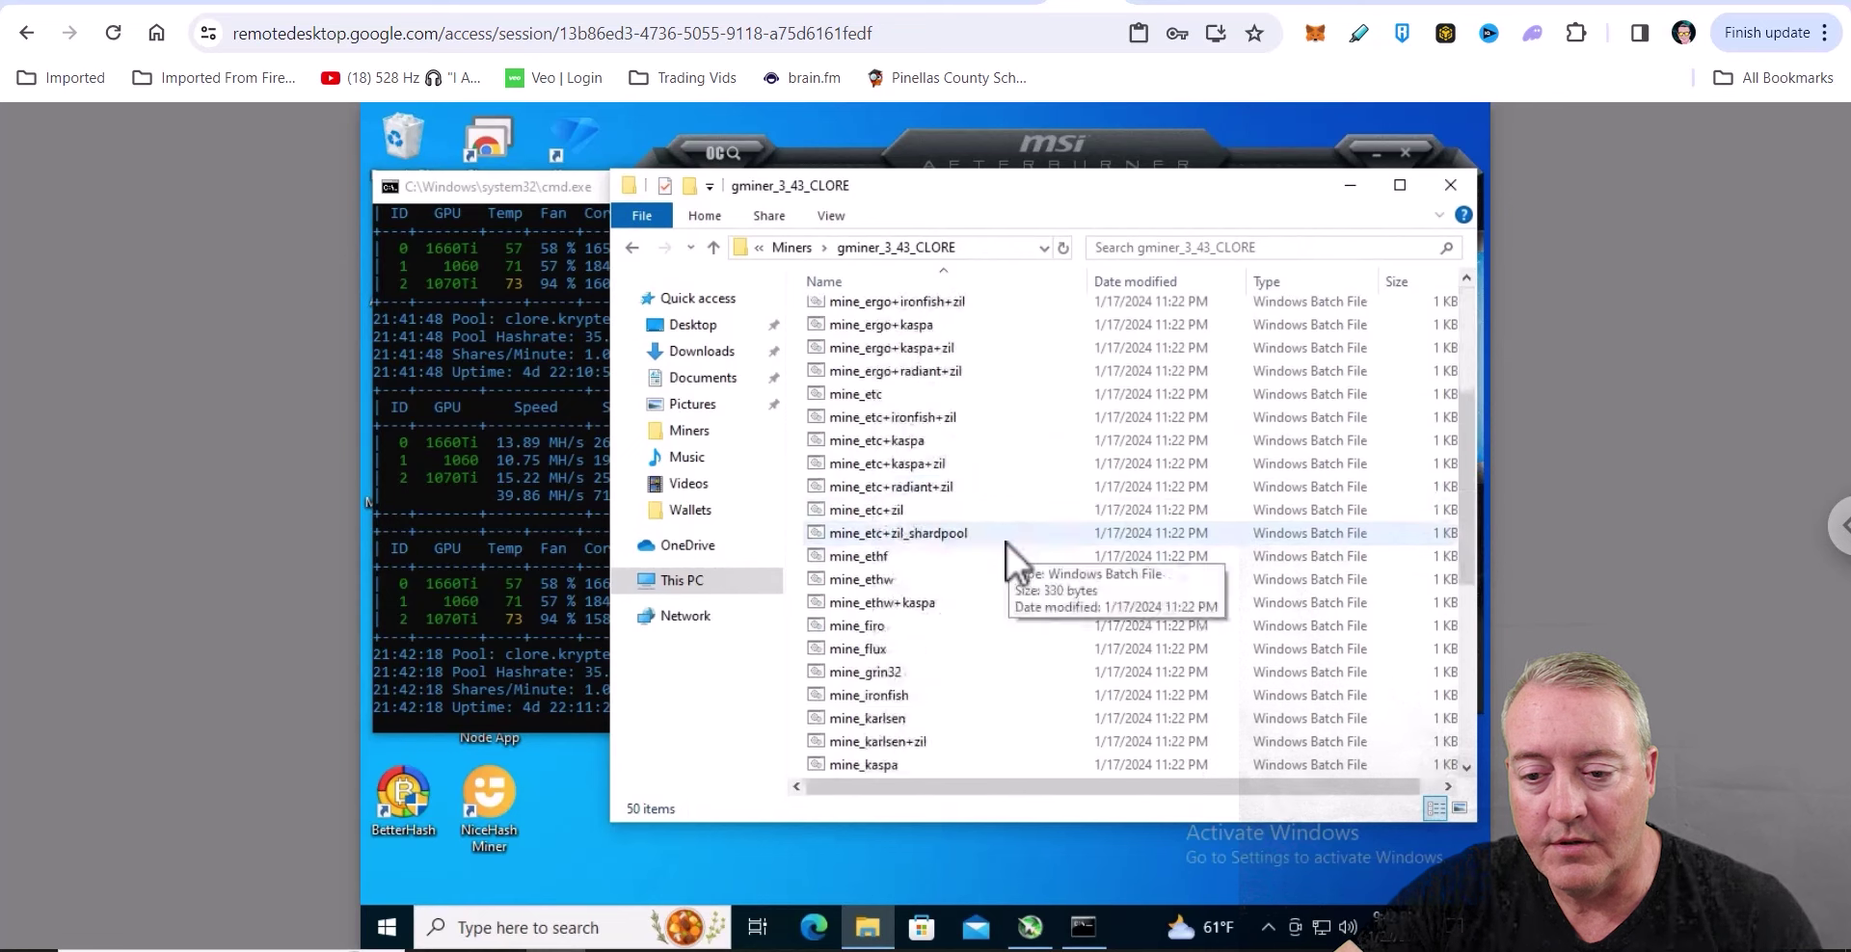
pyautogui.scroll(-6, 1002, 535)
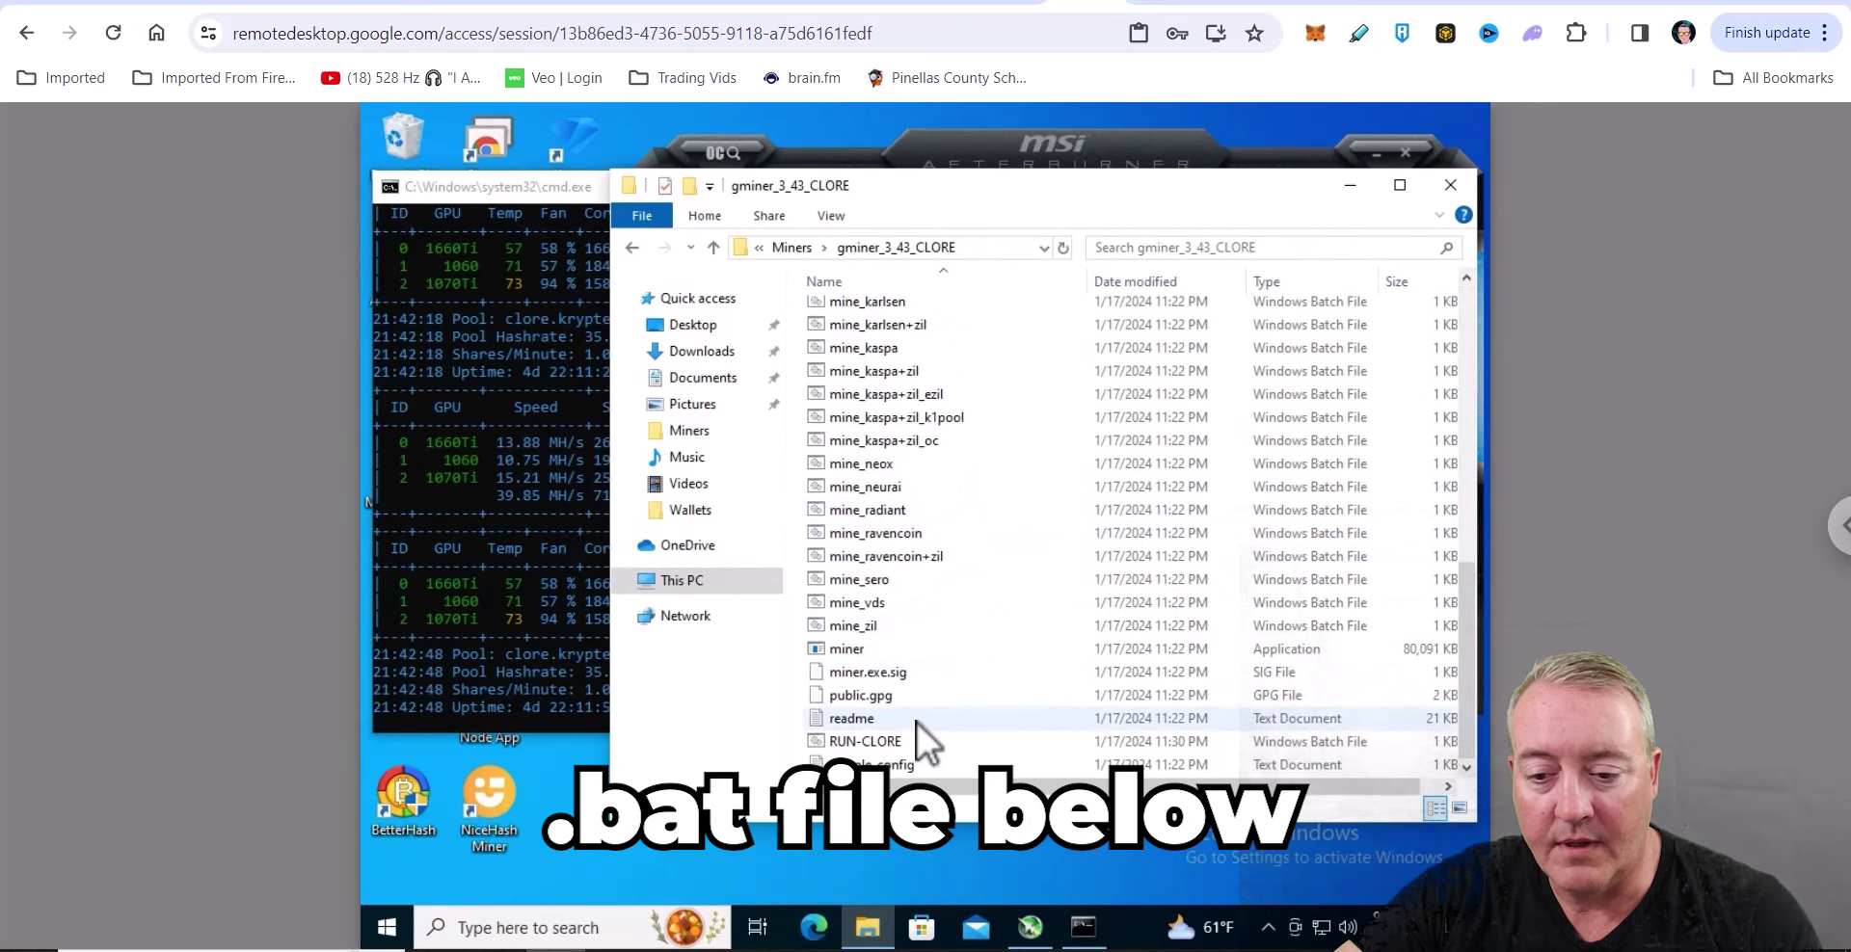
# Open the RUN-CLORE batch file for editing, inspect the wallet address in its --user argument, and close it.
pyautogui.rightClick(904, 742)
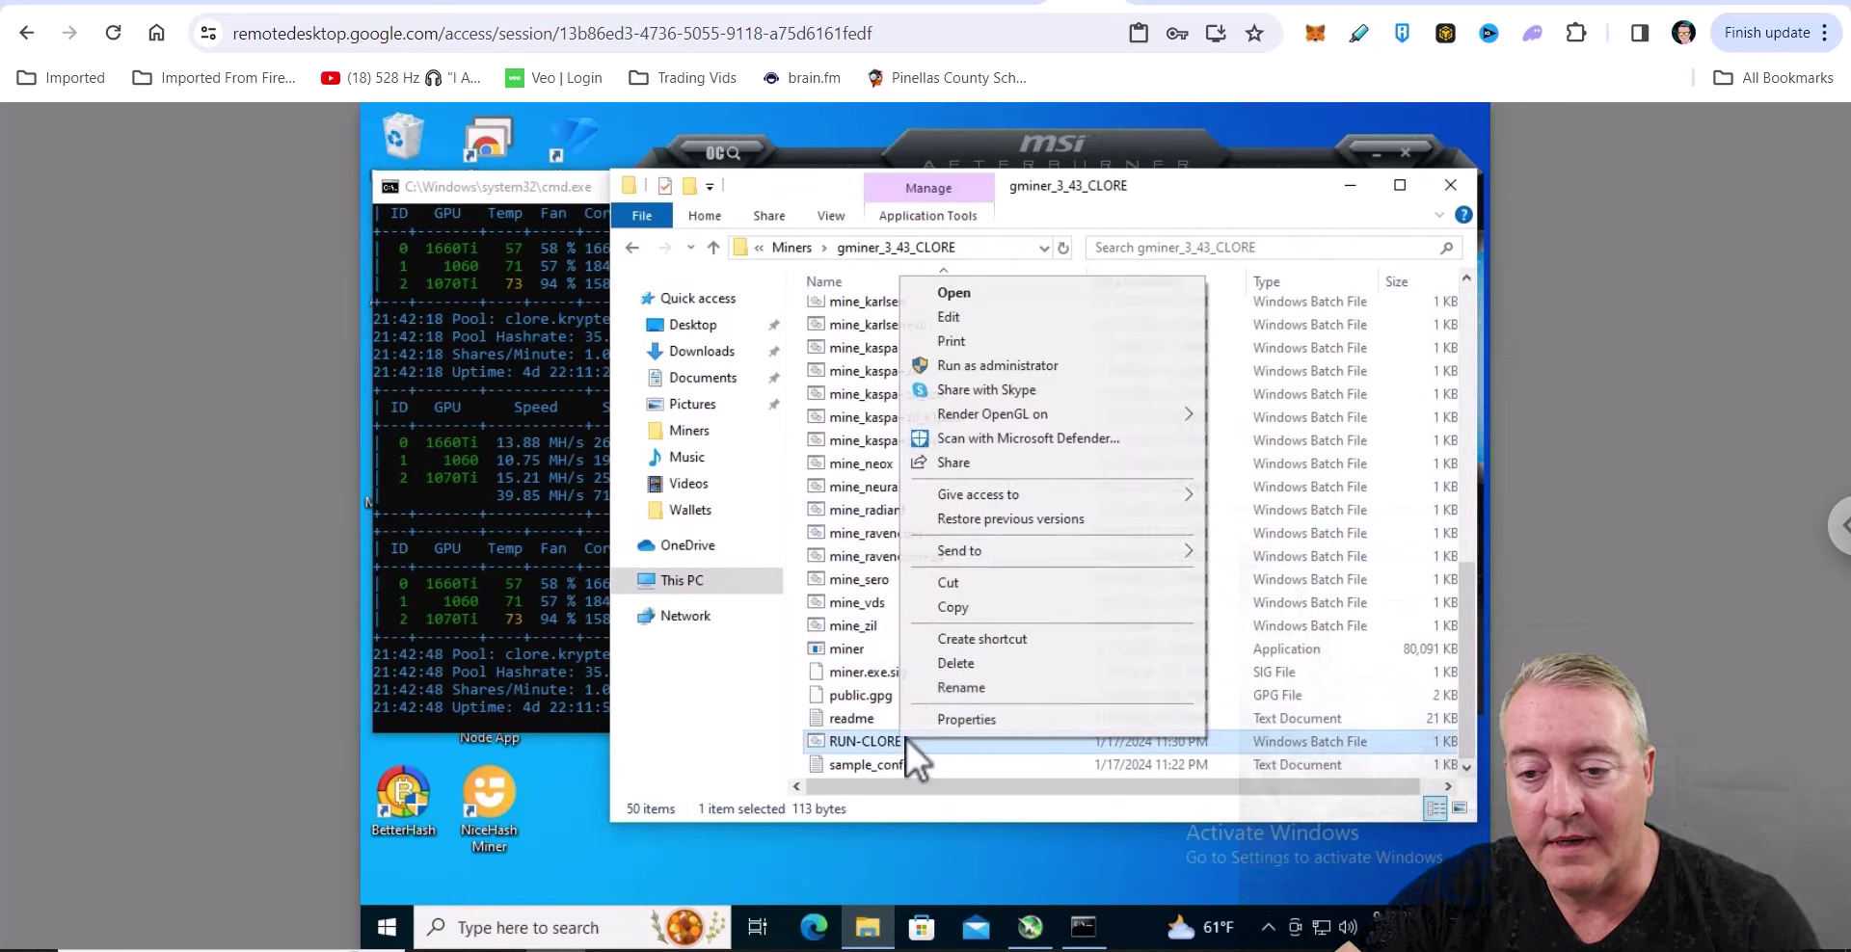
pyautogui.click(964, 318)
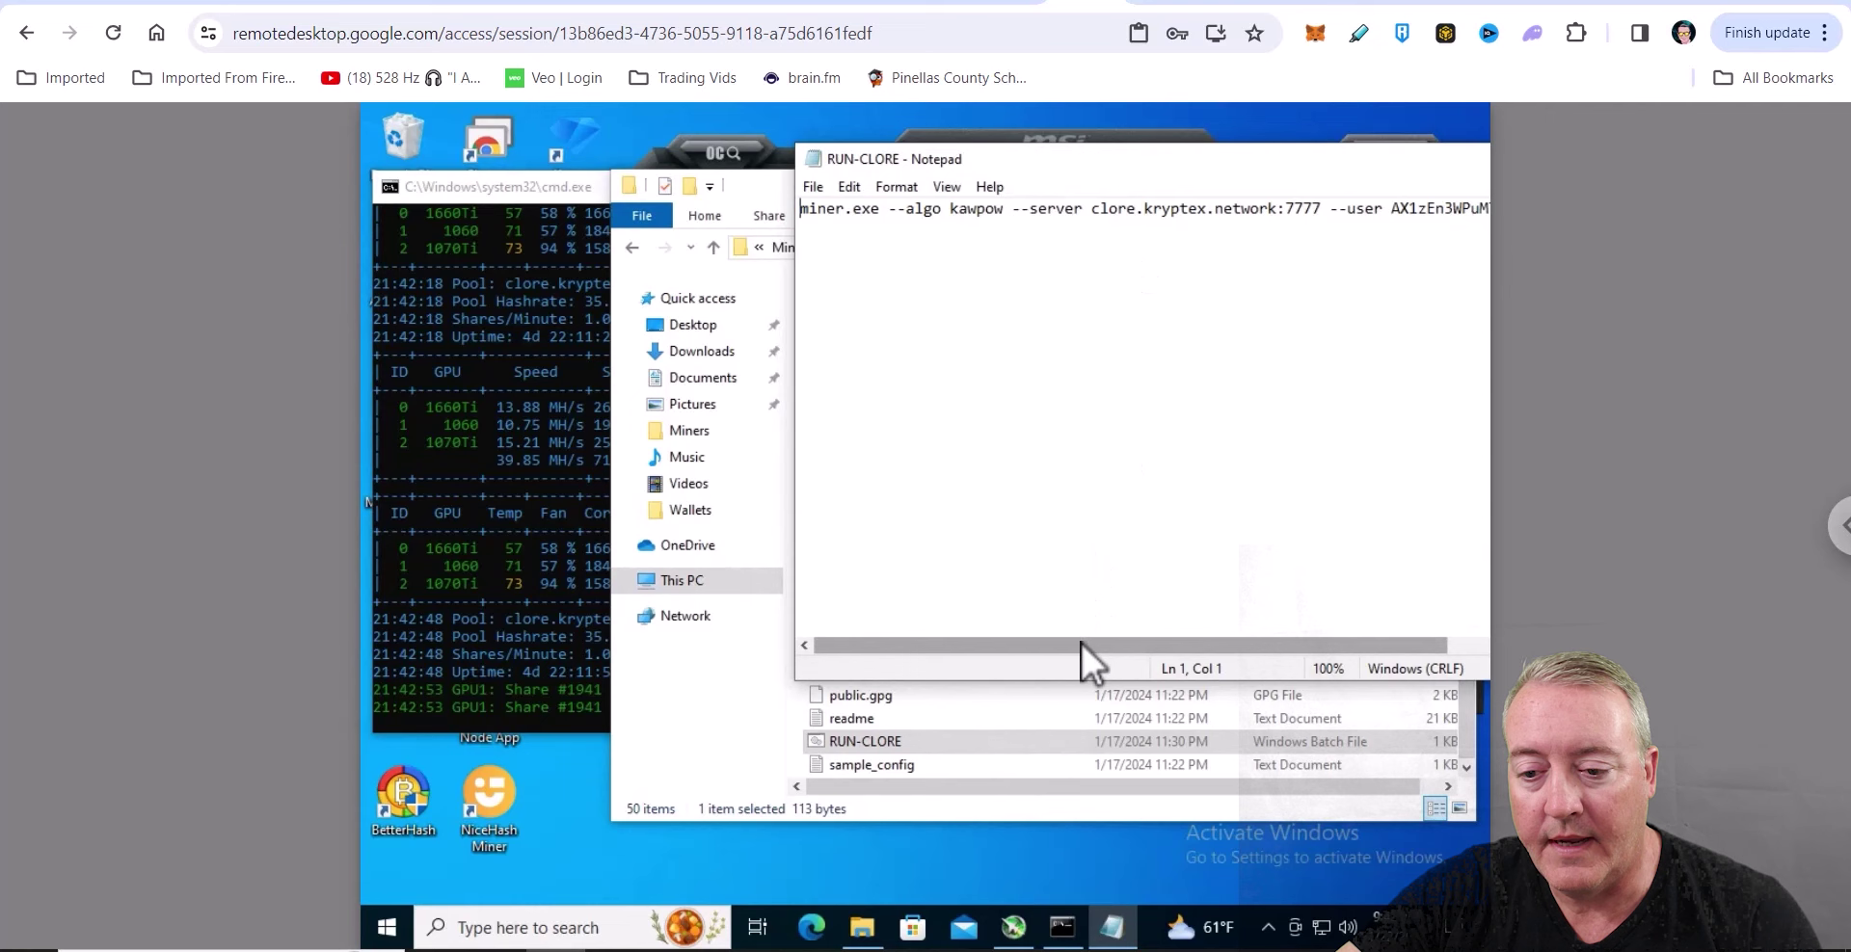
pyautogui.moveTo(1083, 645); pyautogui.dragTo(1345, 628)
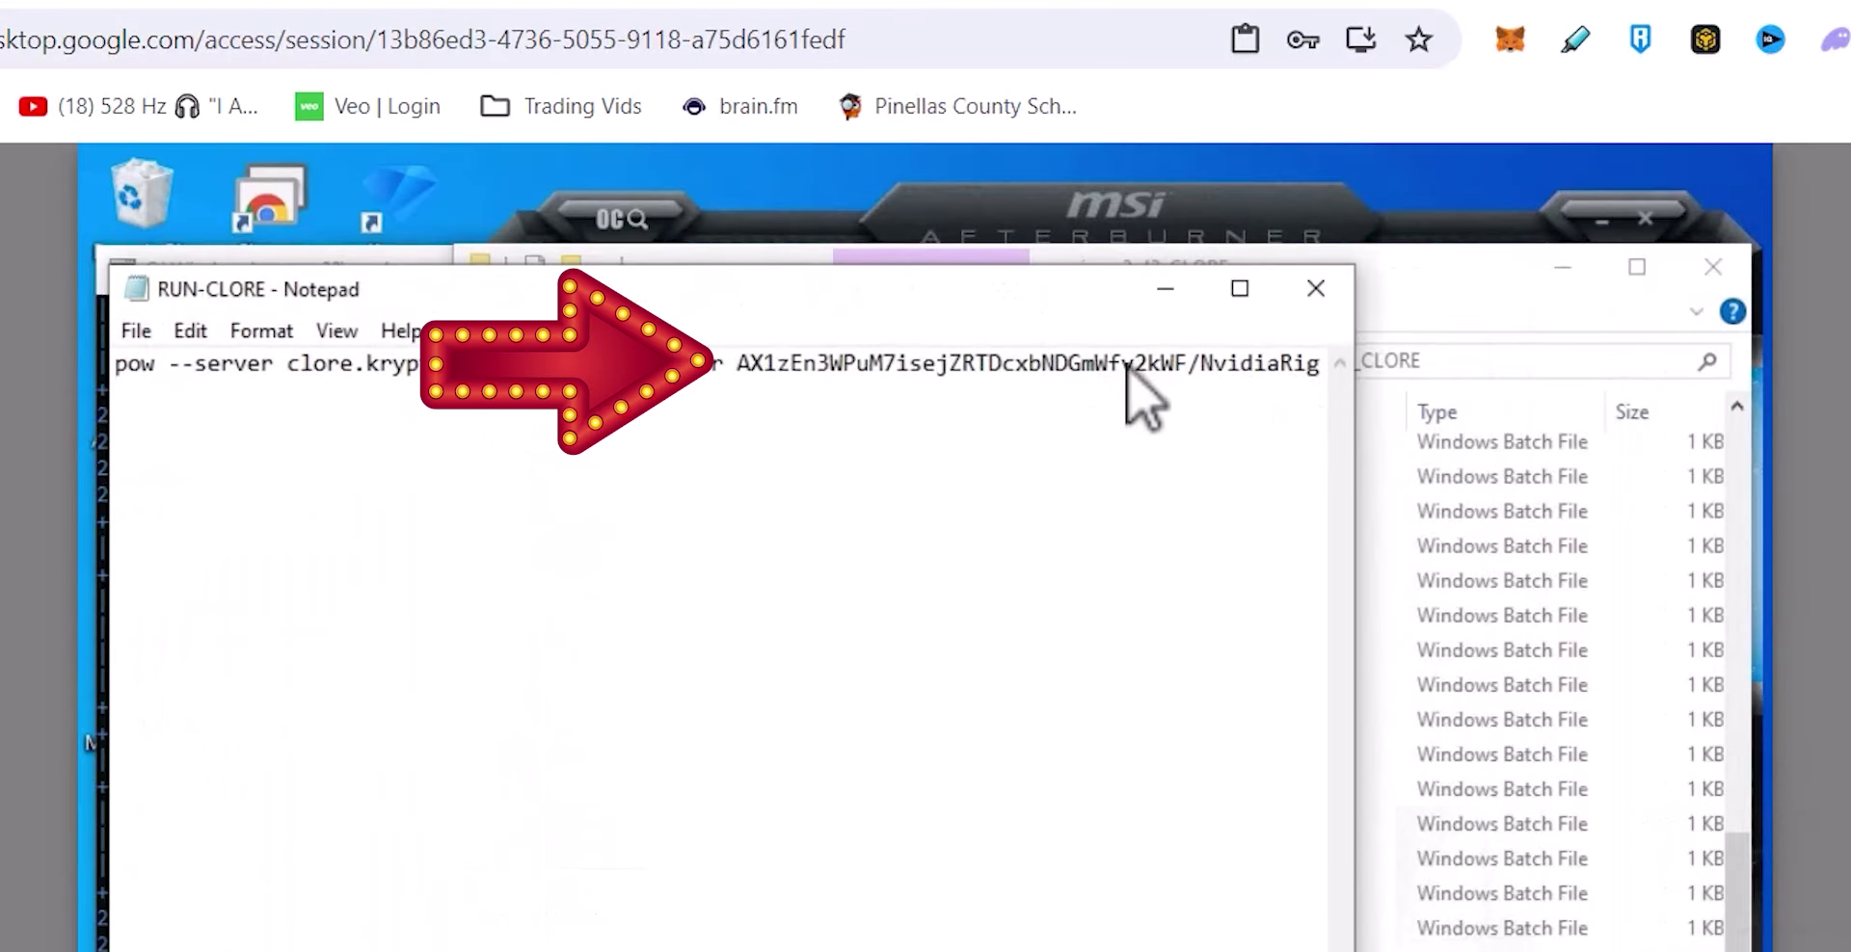
pyautogui.moveTo(749, 365); pyautogui.dragTo(1188, 368)
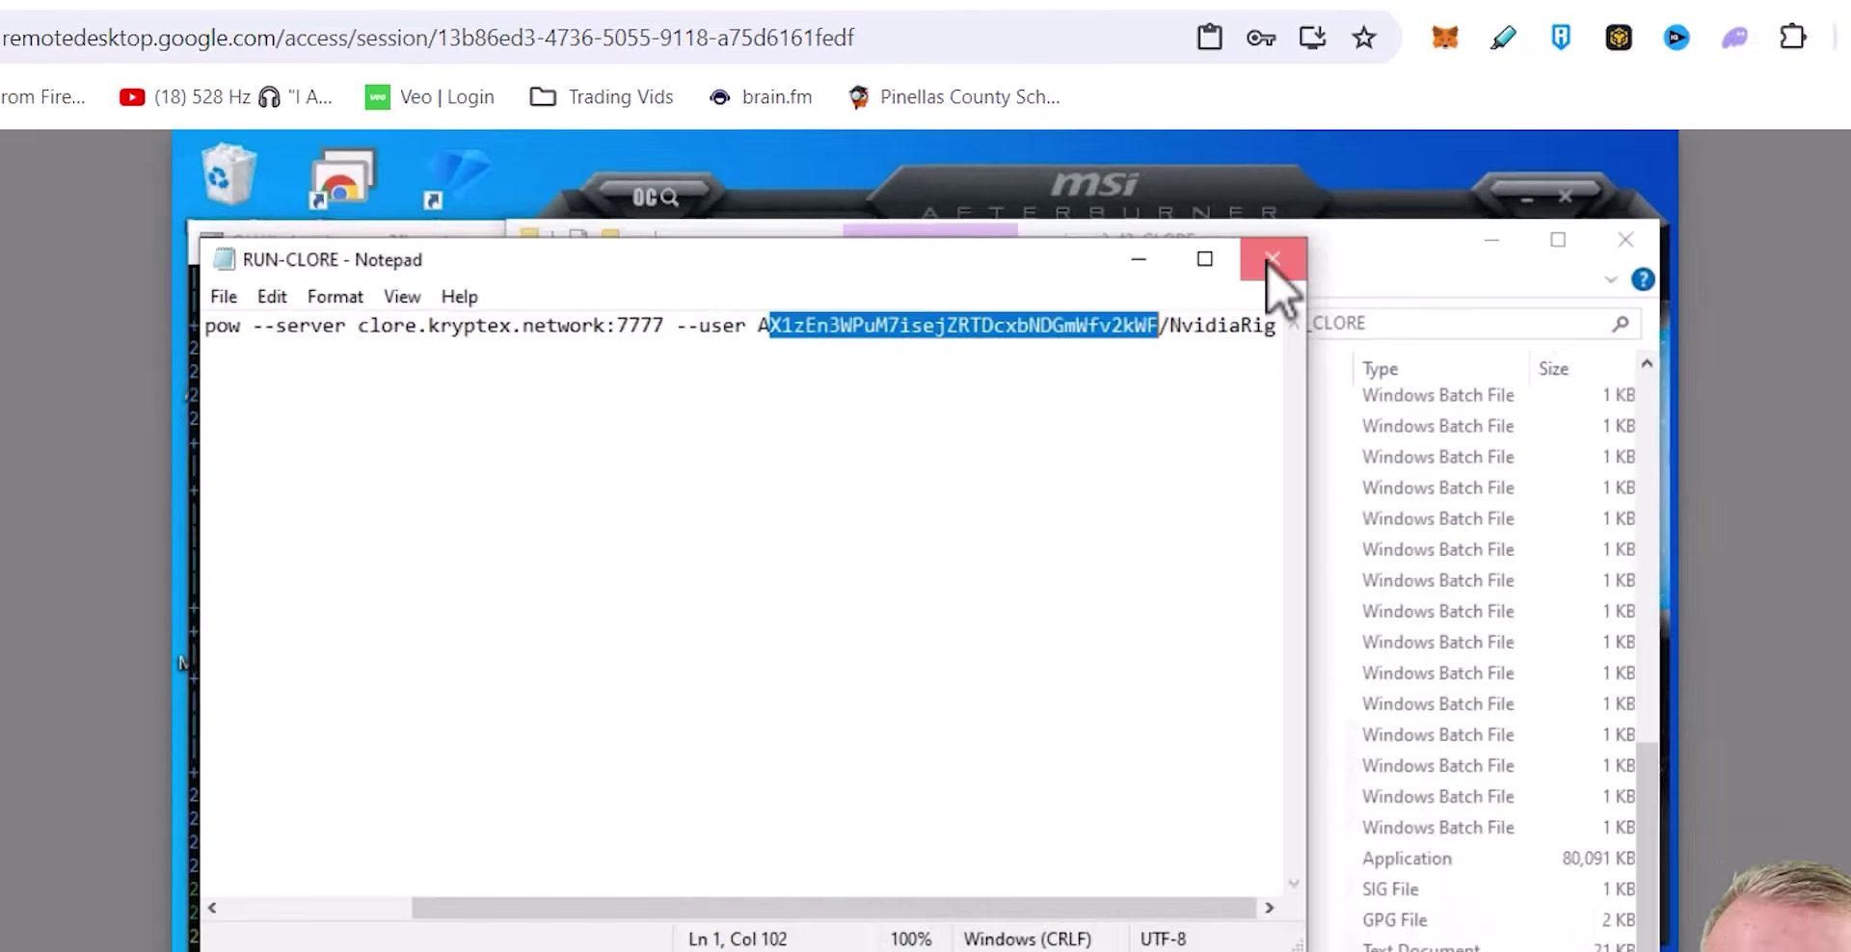
pyautogui.click(1313, 289)
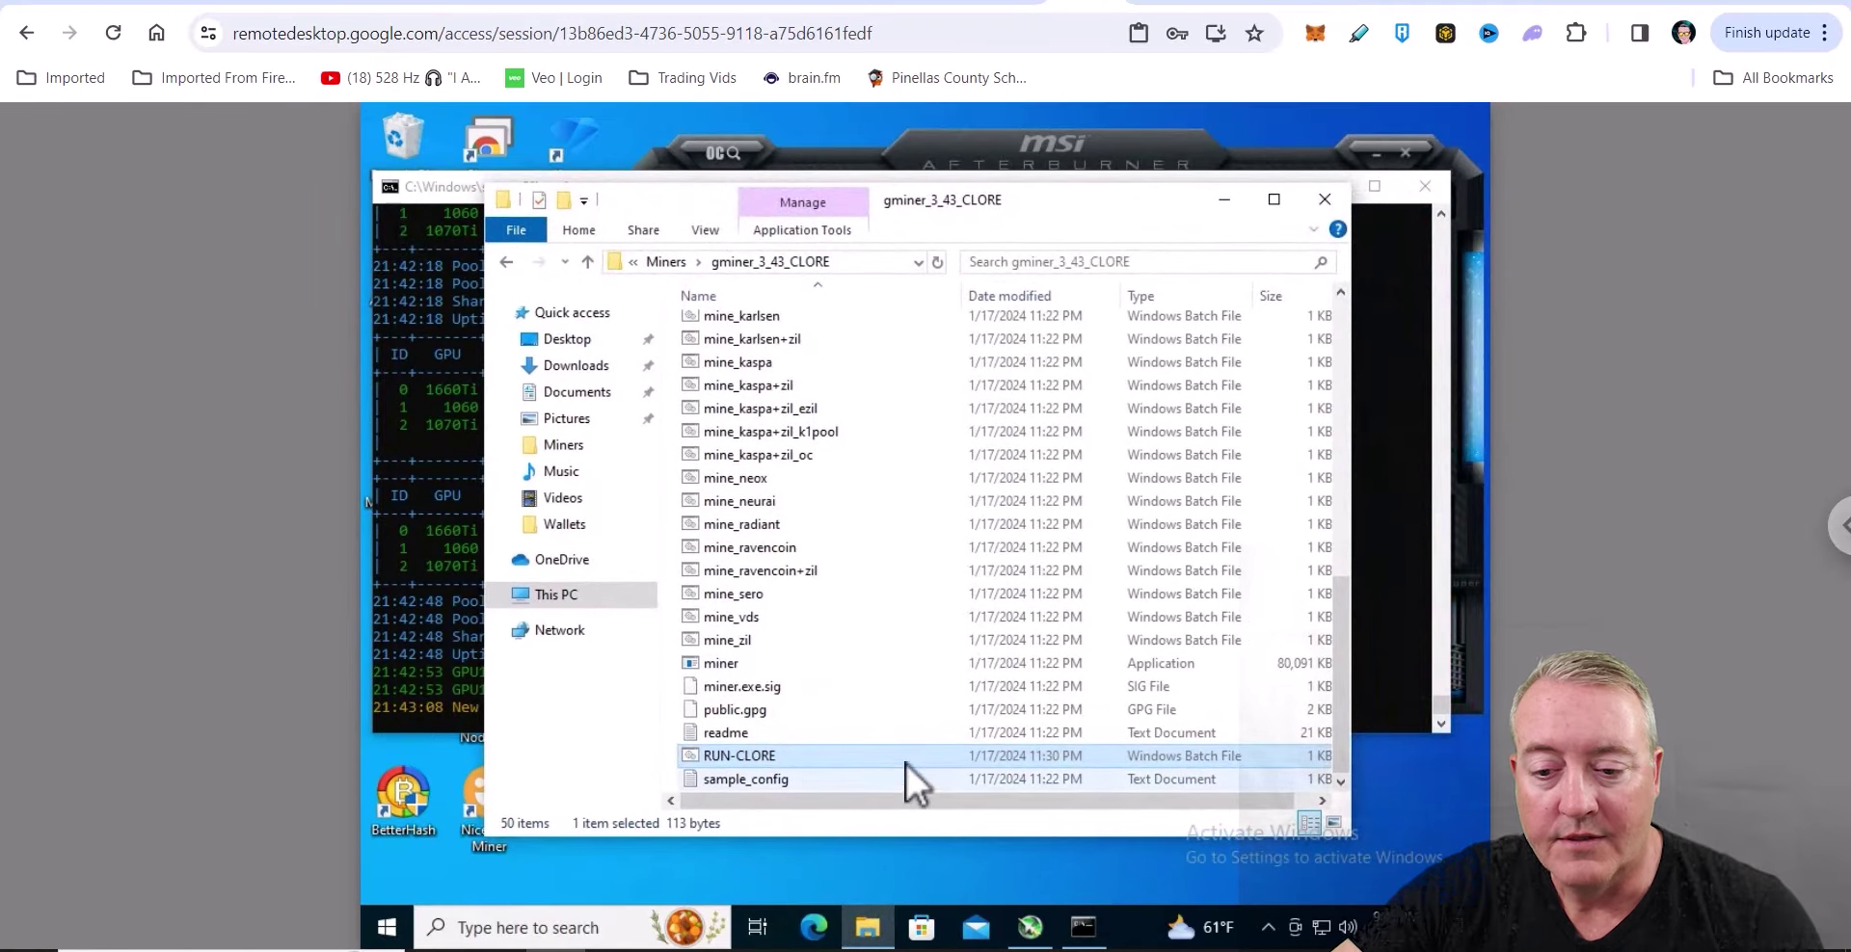
pyautogui.rightClick(853, 754)
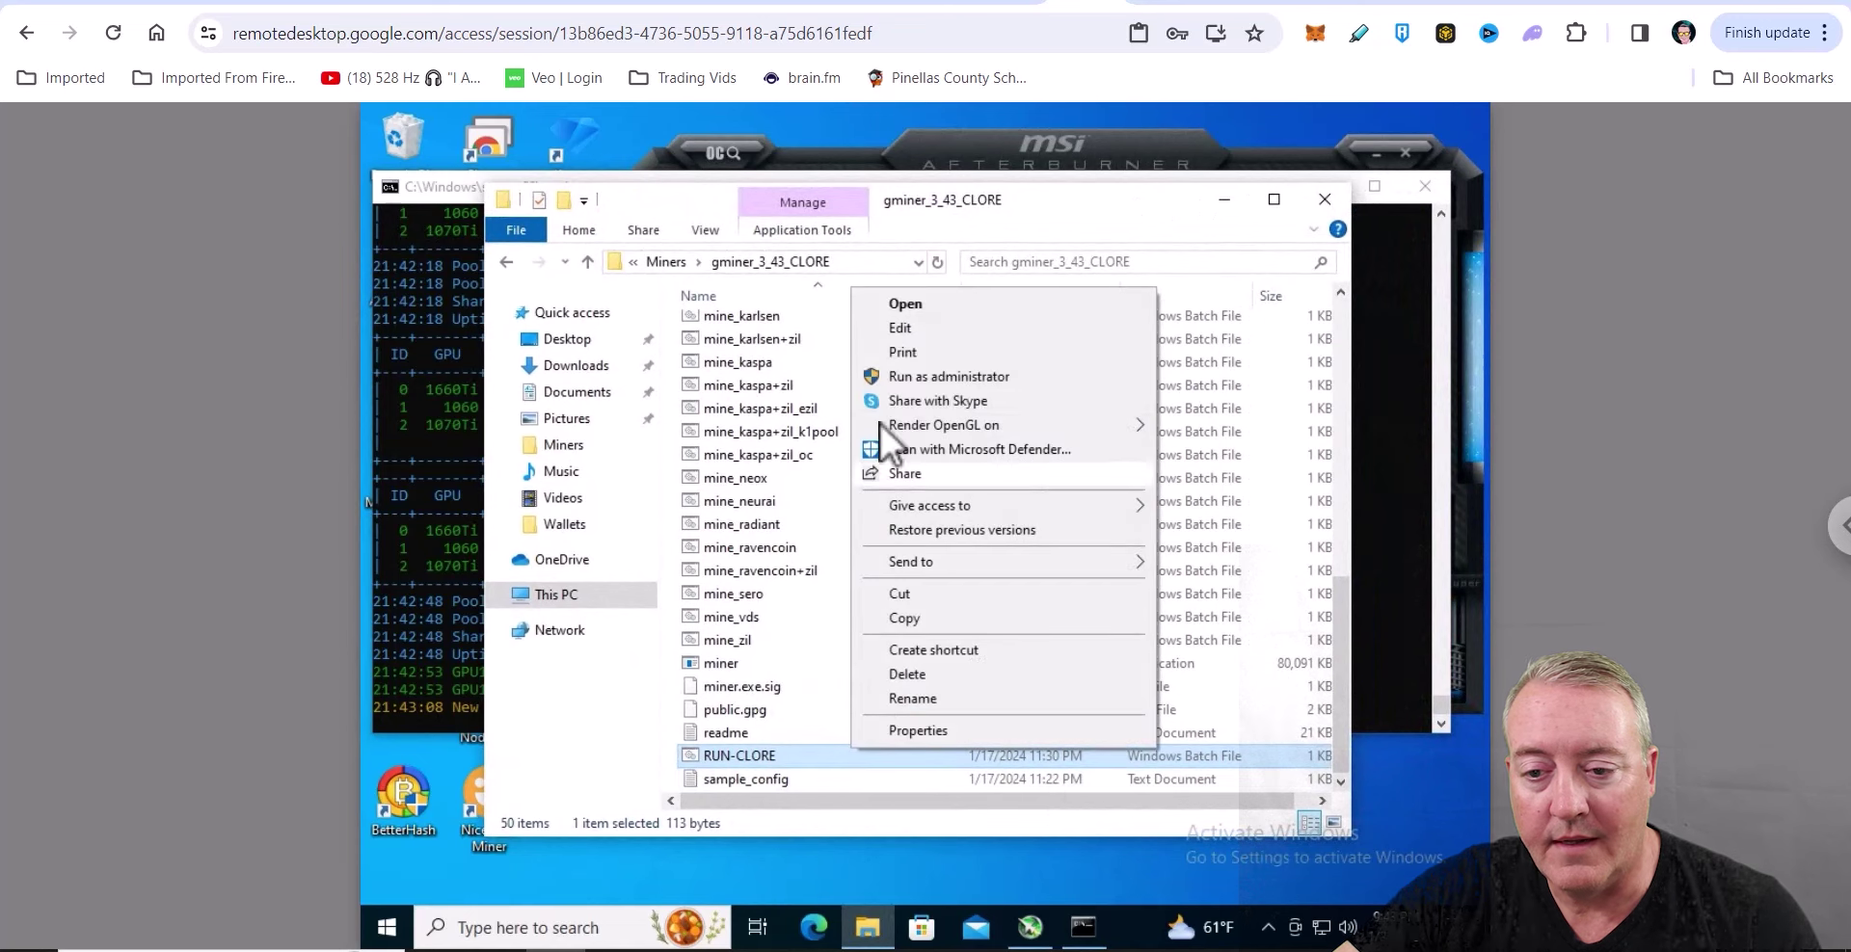
pyautogui.click(918, 310)
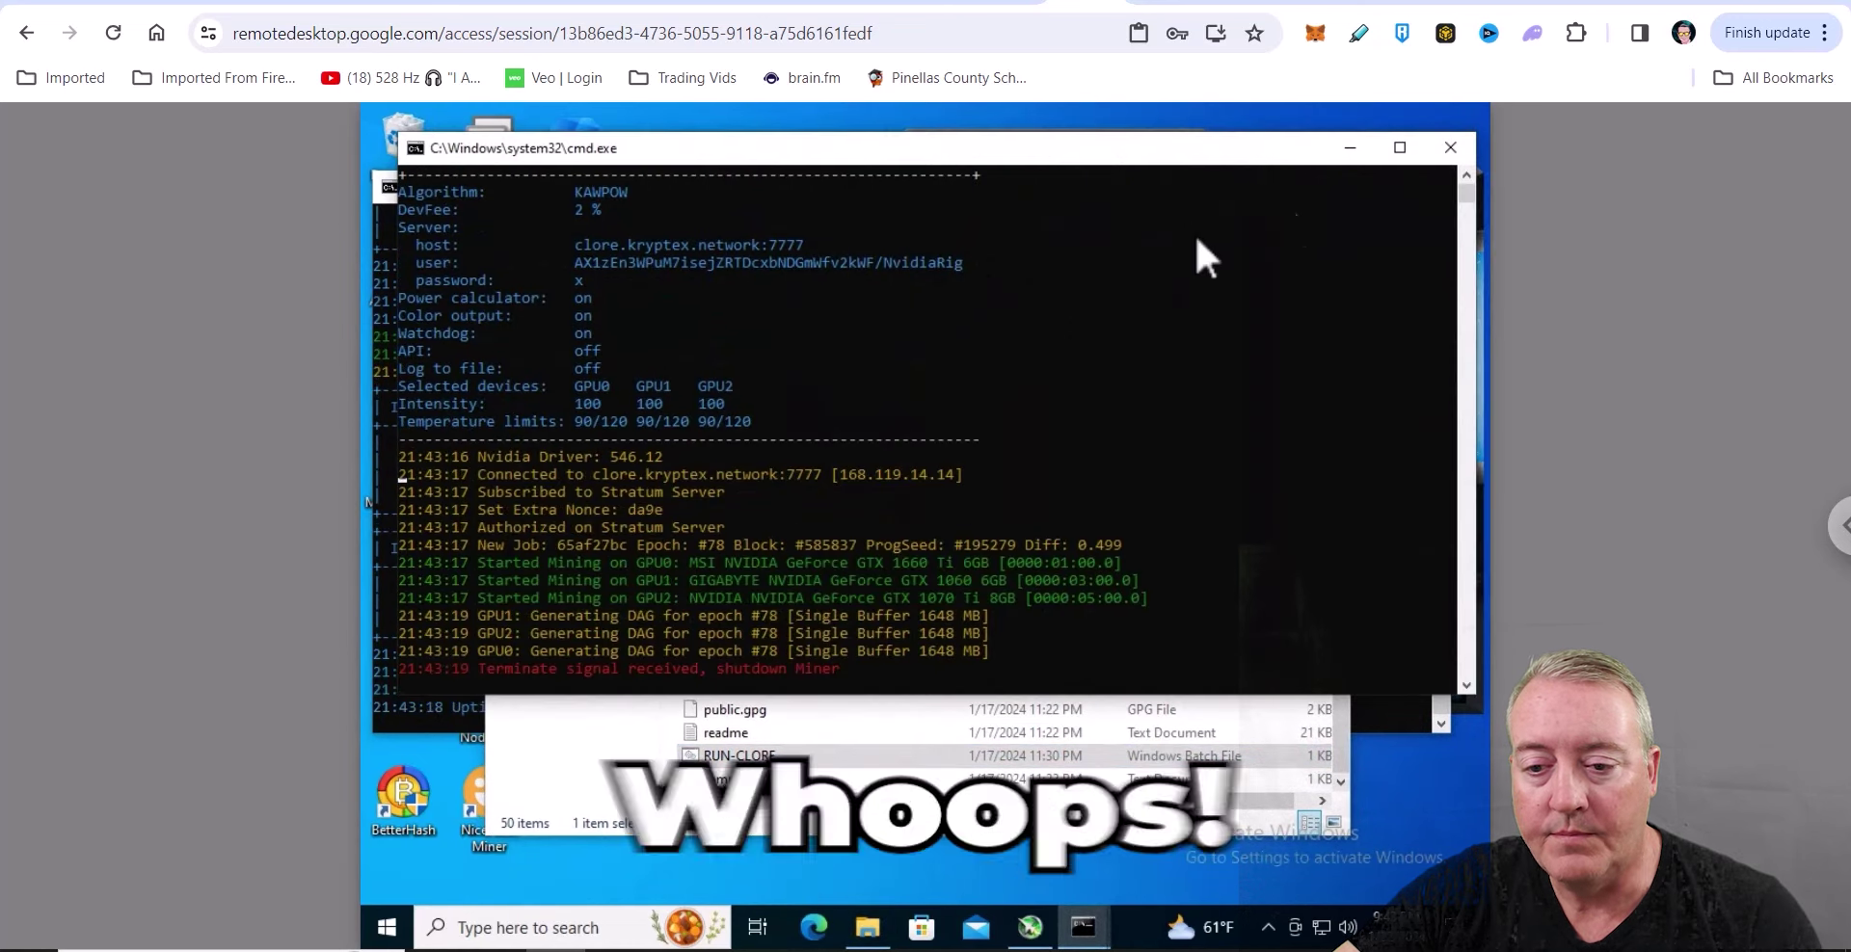
pyautogui.hotkey('ctrl', 'c')
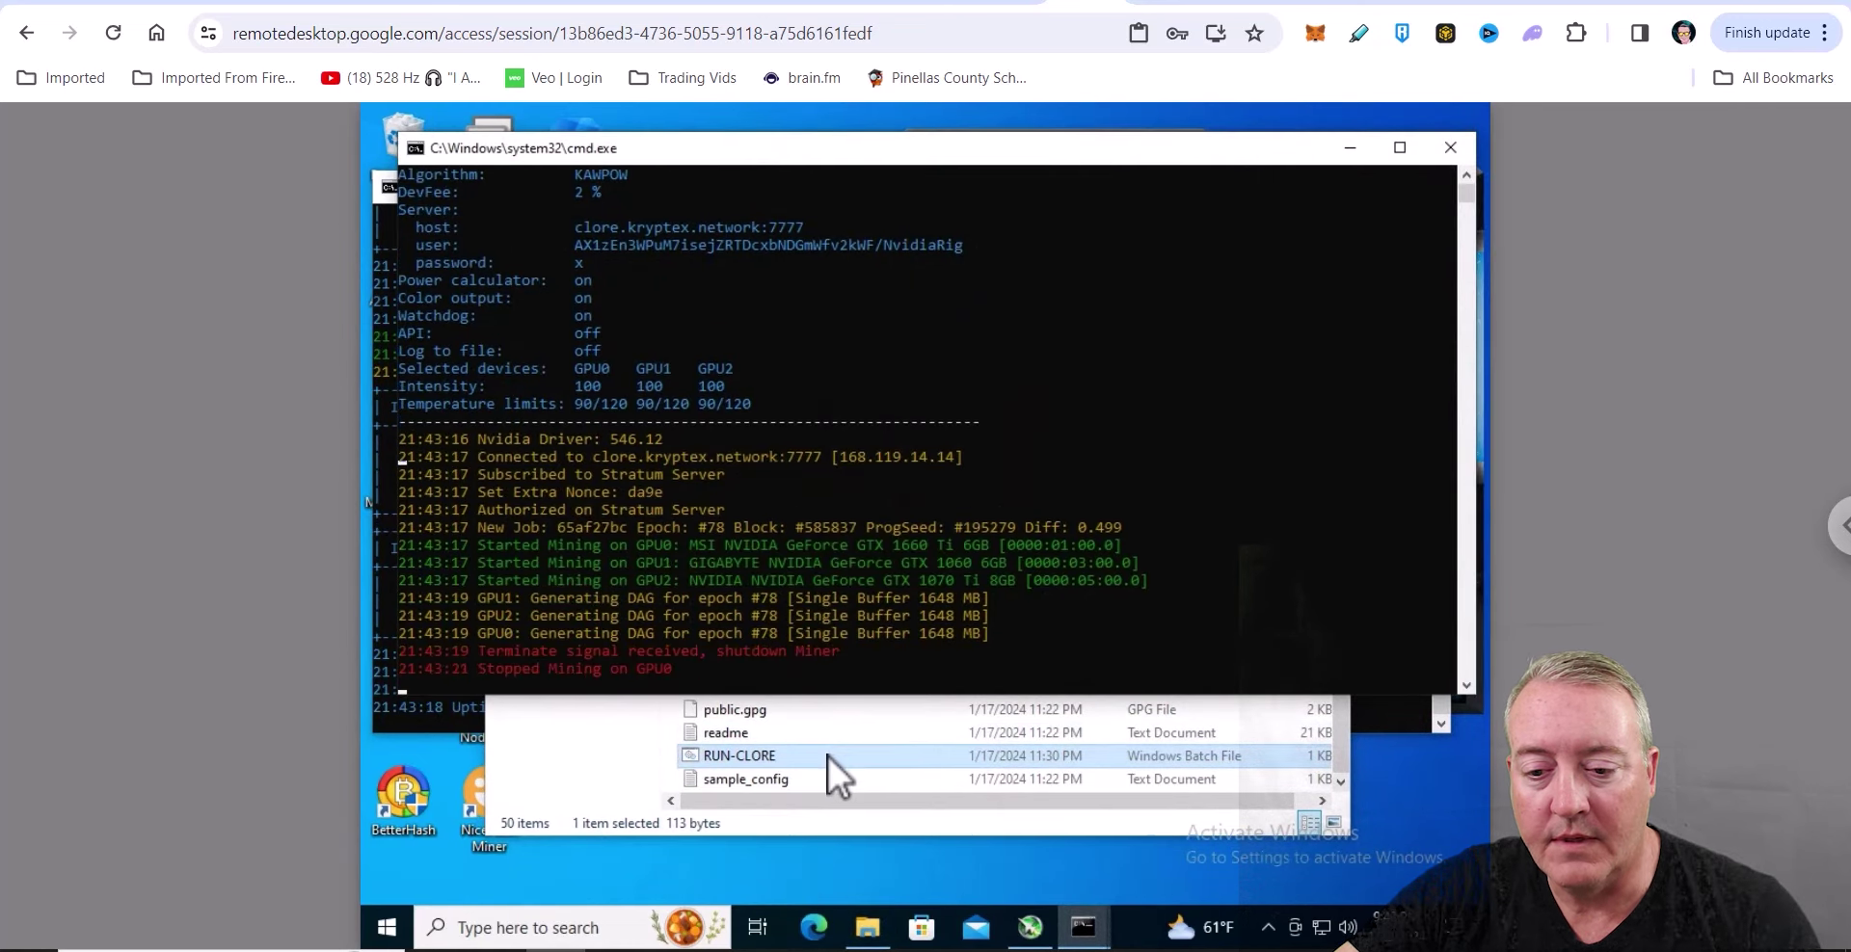
# Open the RUN-CLORE batch file for editing, save it as RUN-CLORE.bat over the existing file, and return to the miner console.
pyautogui.rightClick(829, 757)
pyautogui.click(933, 333)
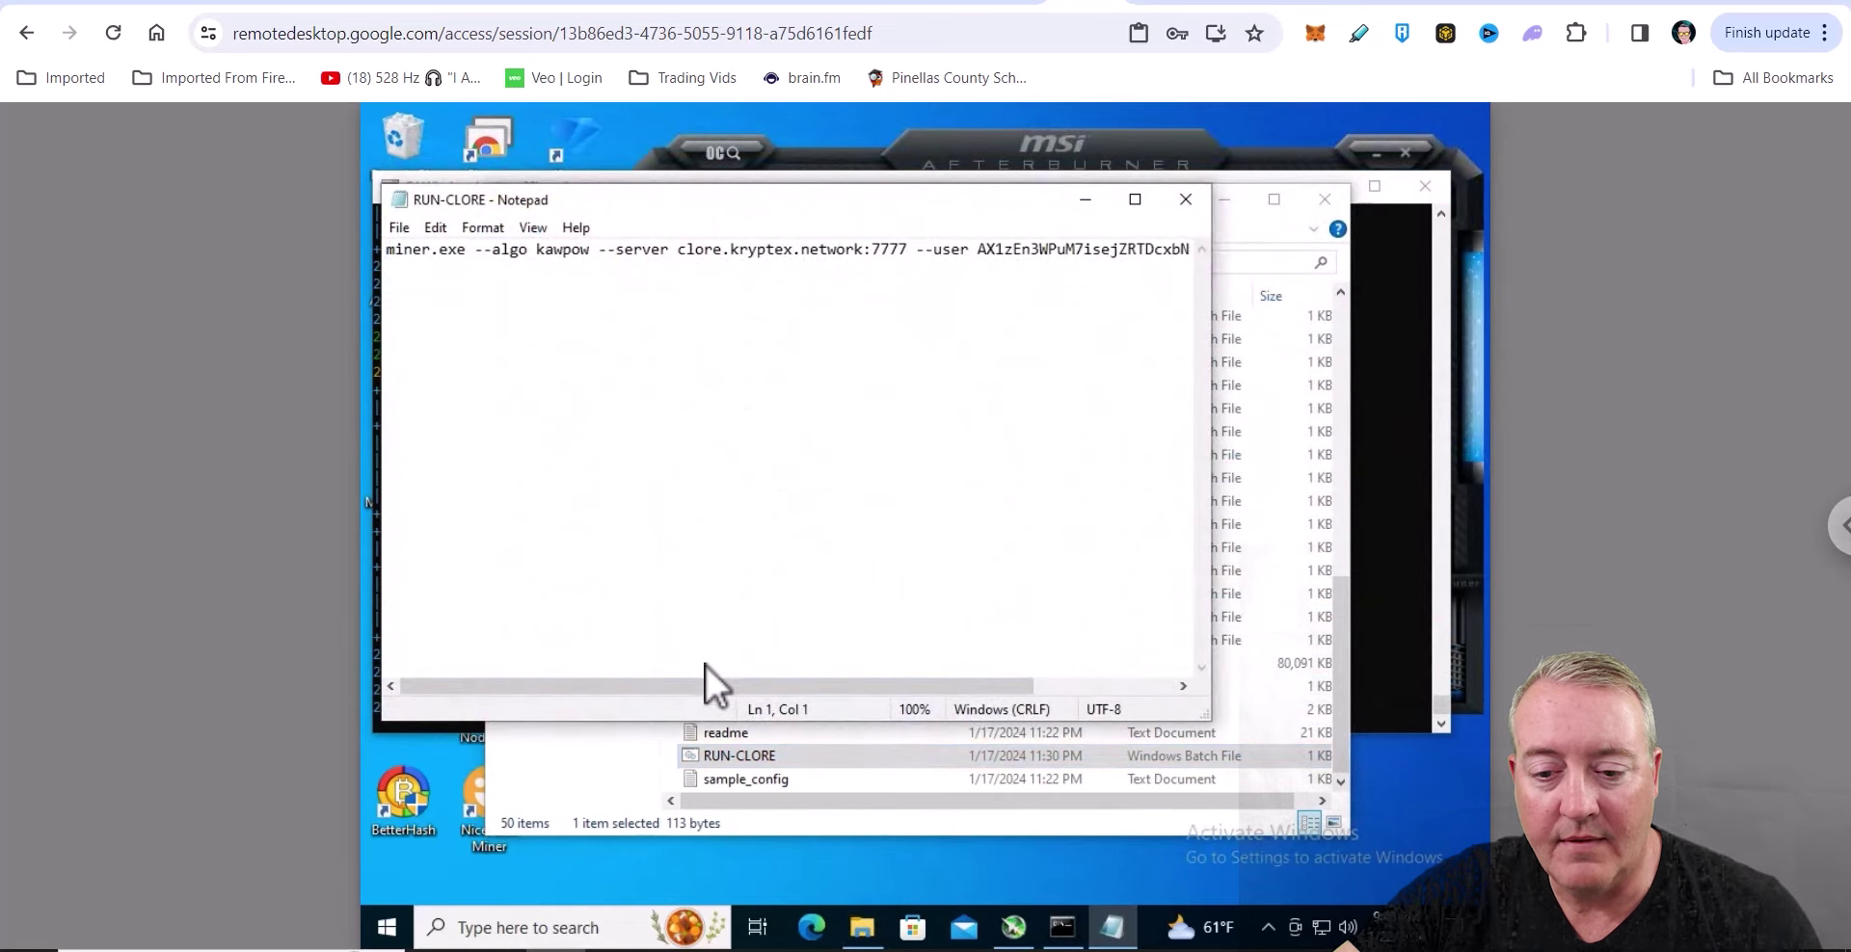
pyautogui.click(399, 228)
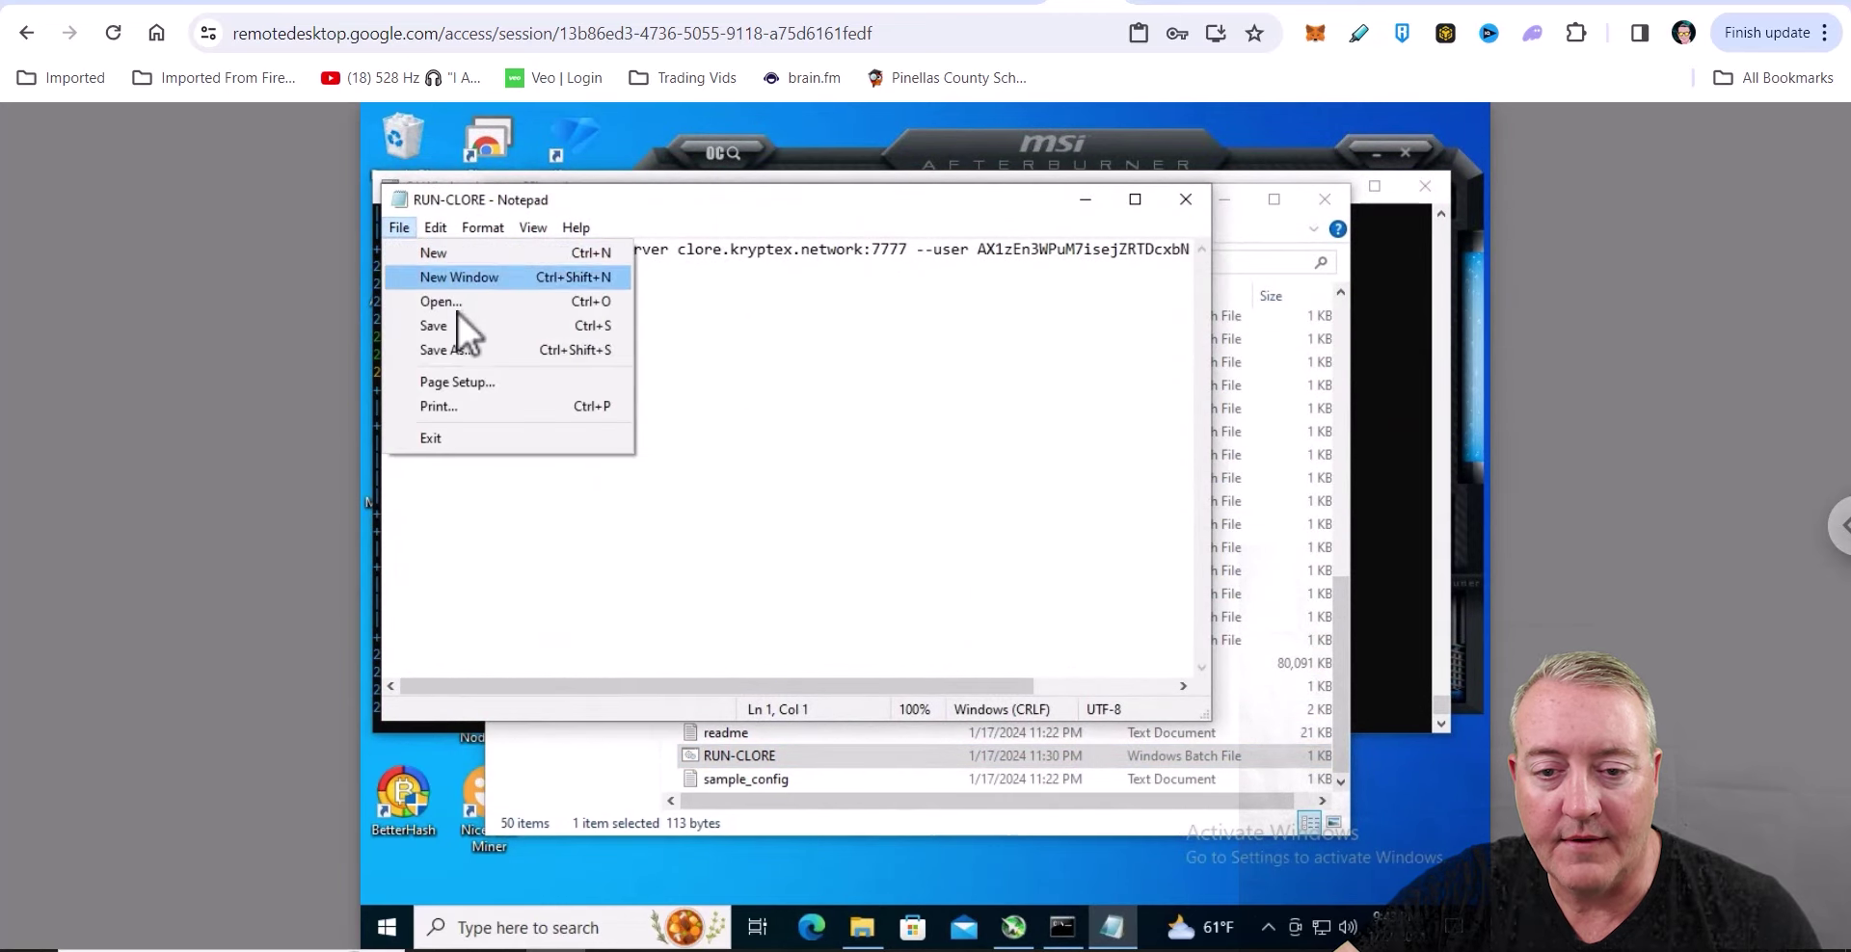
pyautogui.click(474, 354)
pyautogui.click(679, 658)
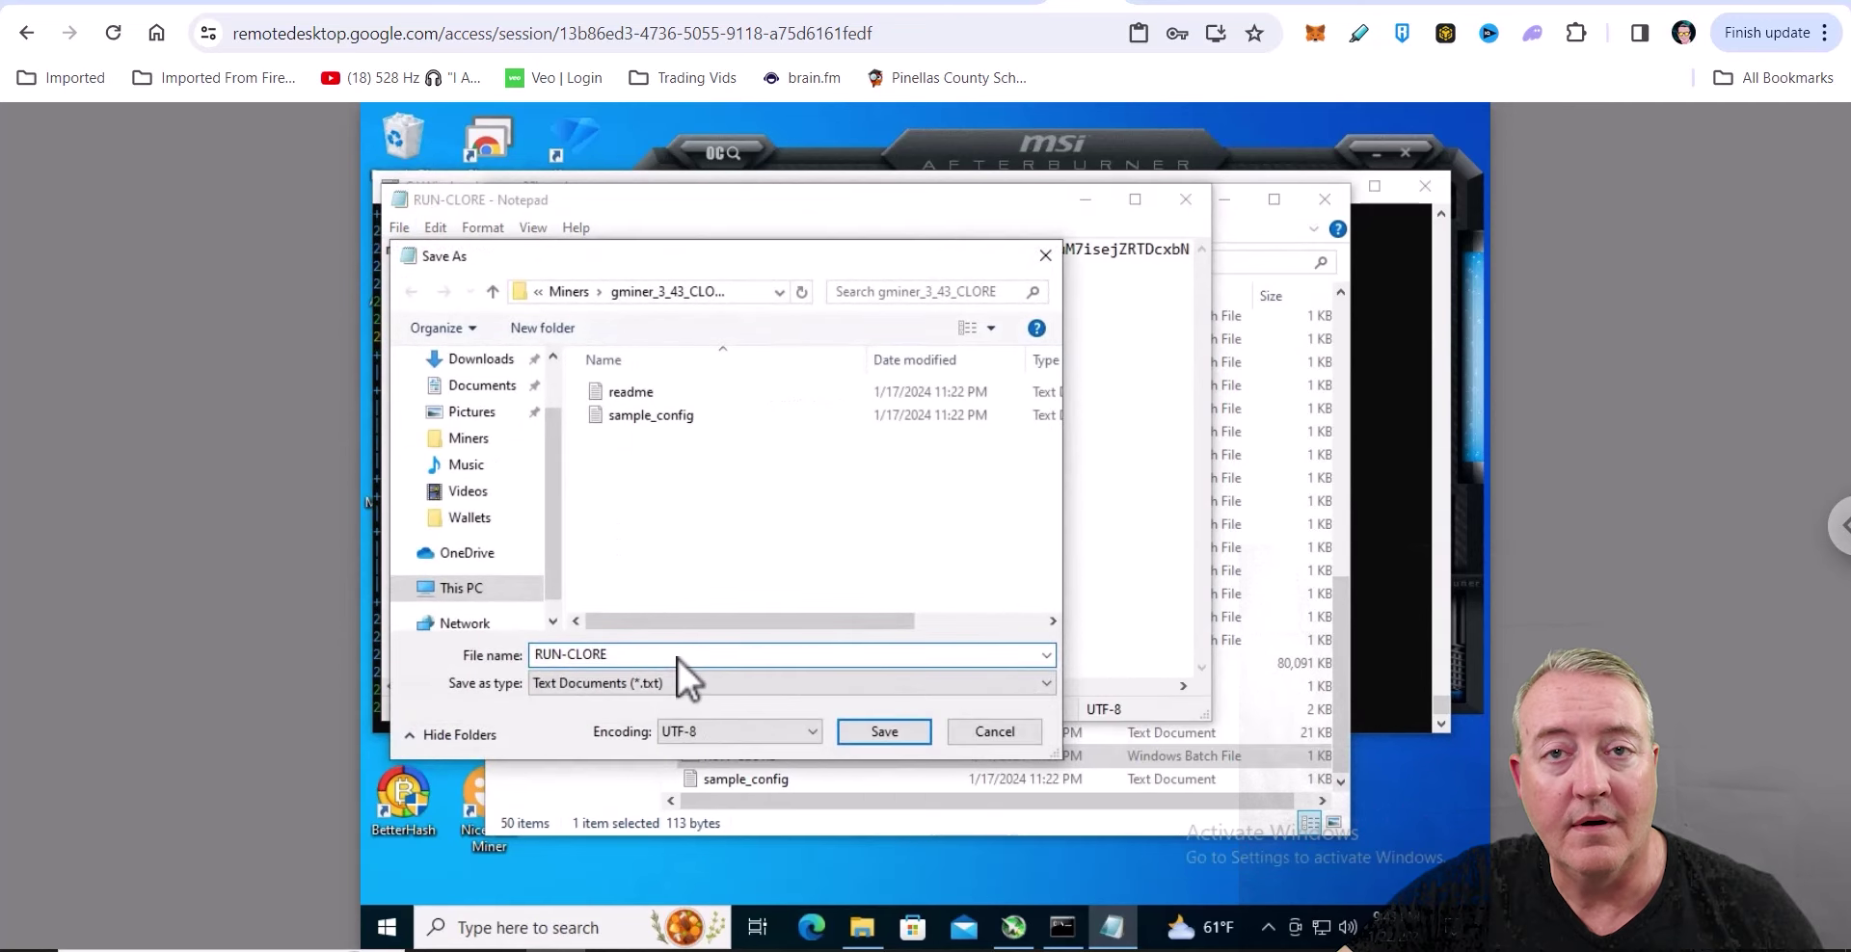
pyautogui.write('.bat')
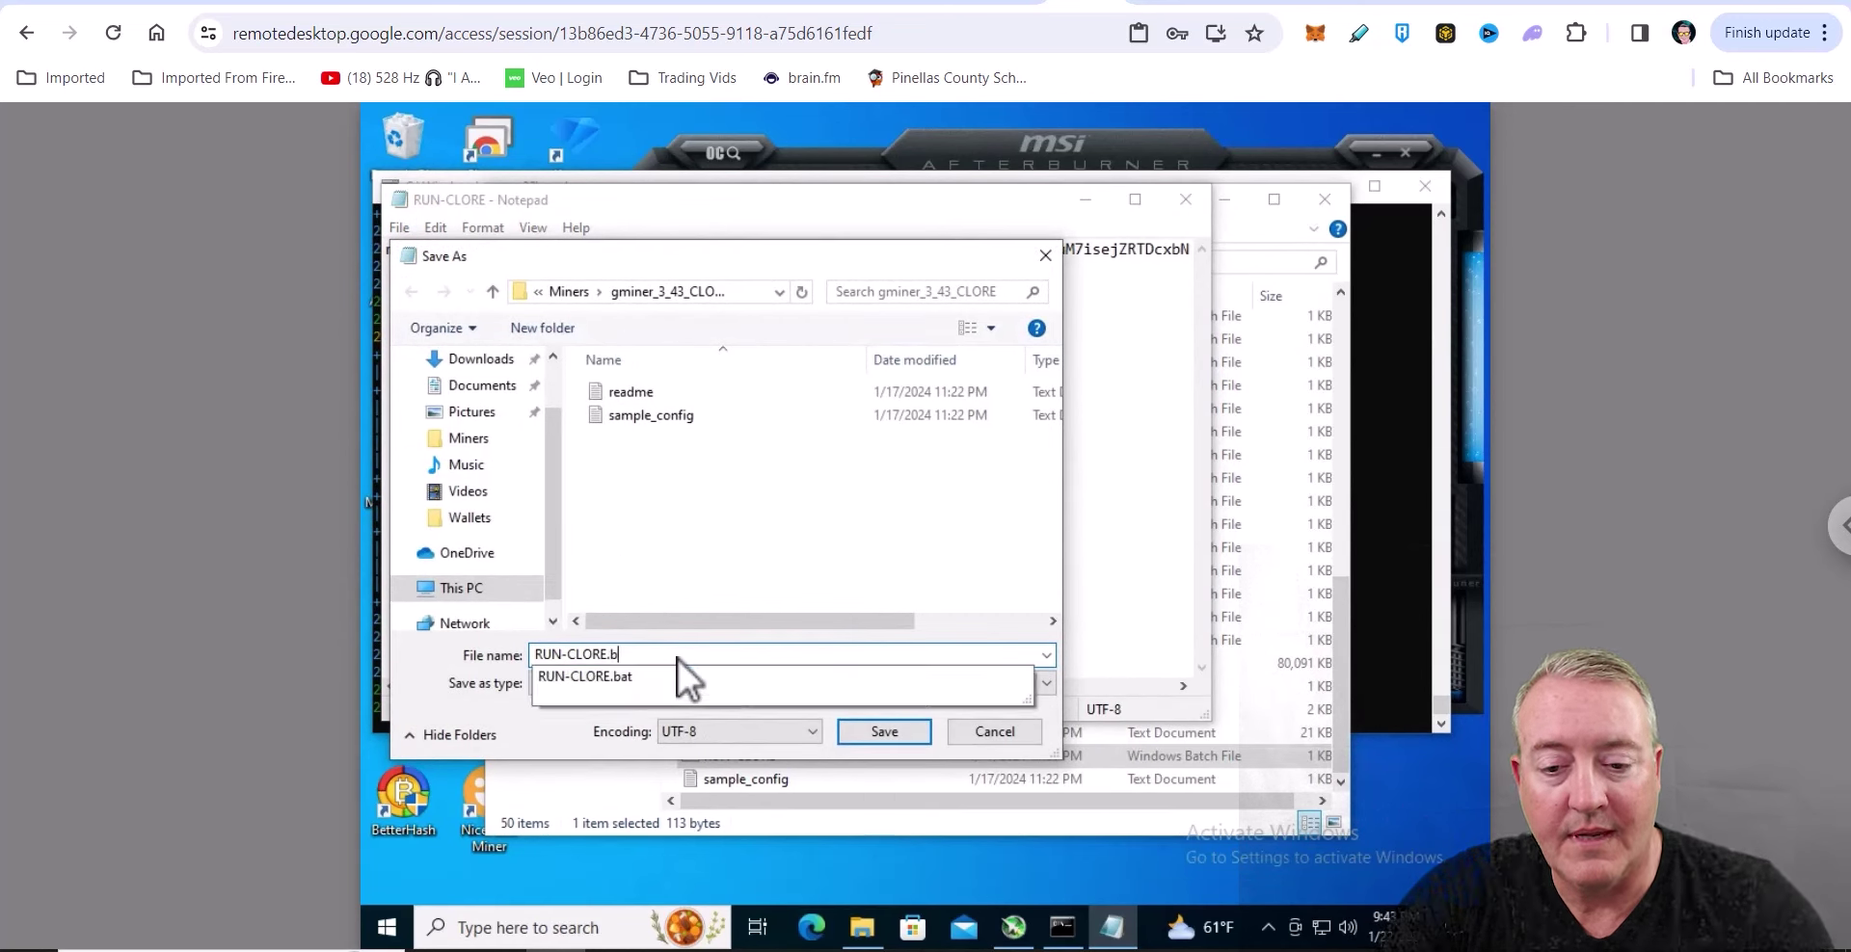
pyautogui.click(881, 737)
pyautogui.click(976, 517)
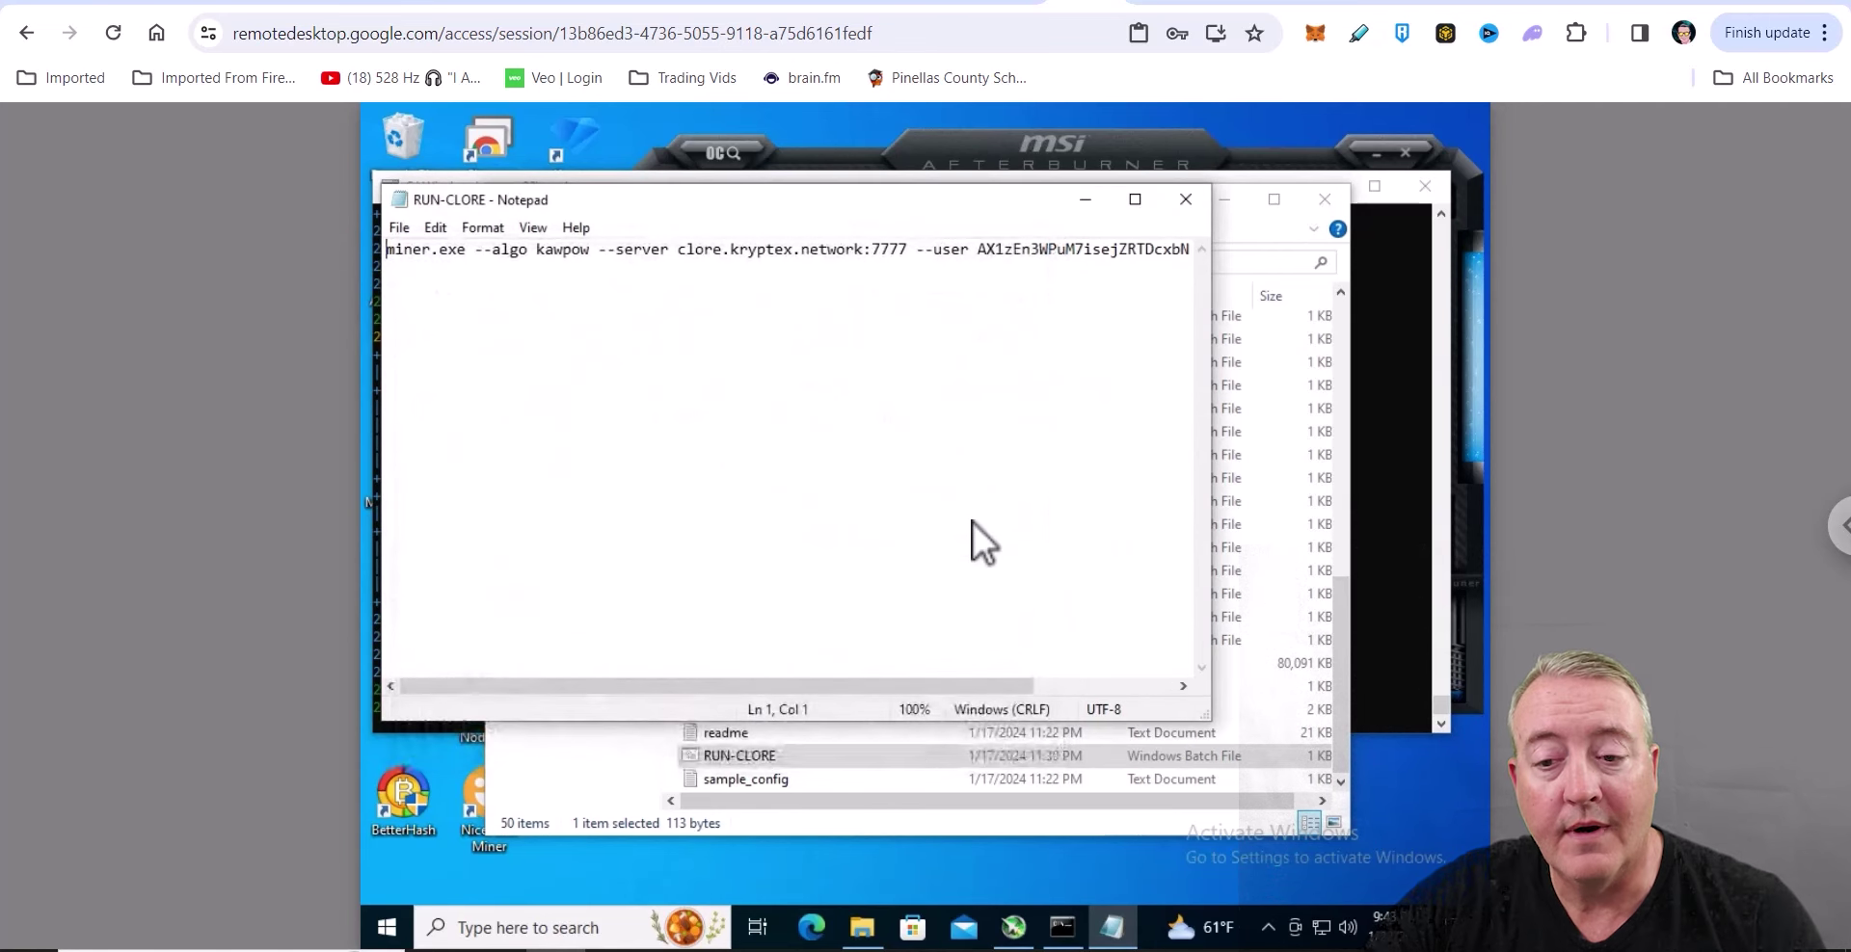
pyautogui.click(1186, 204)
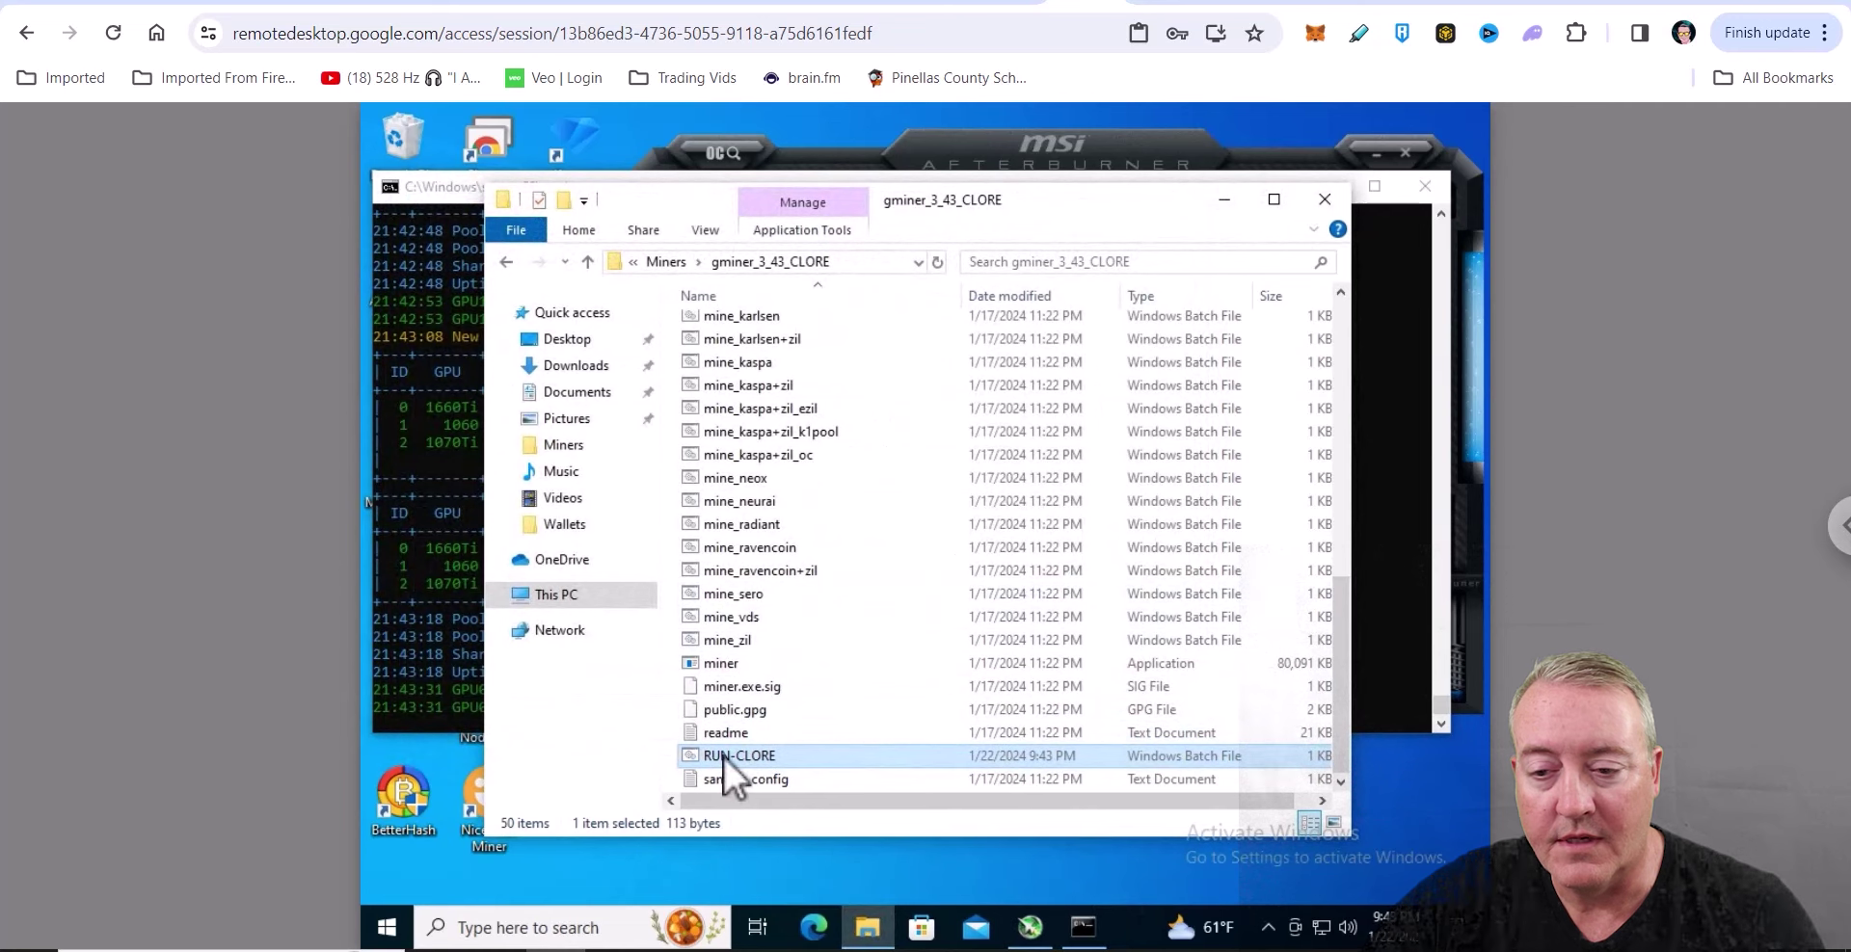
pyautogui.click(455, 187)
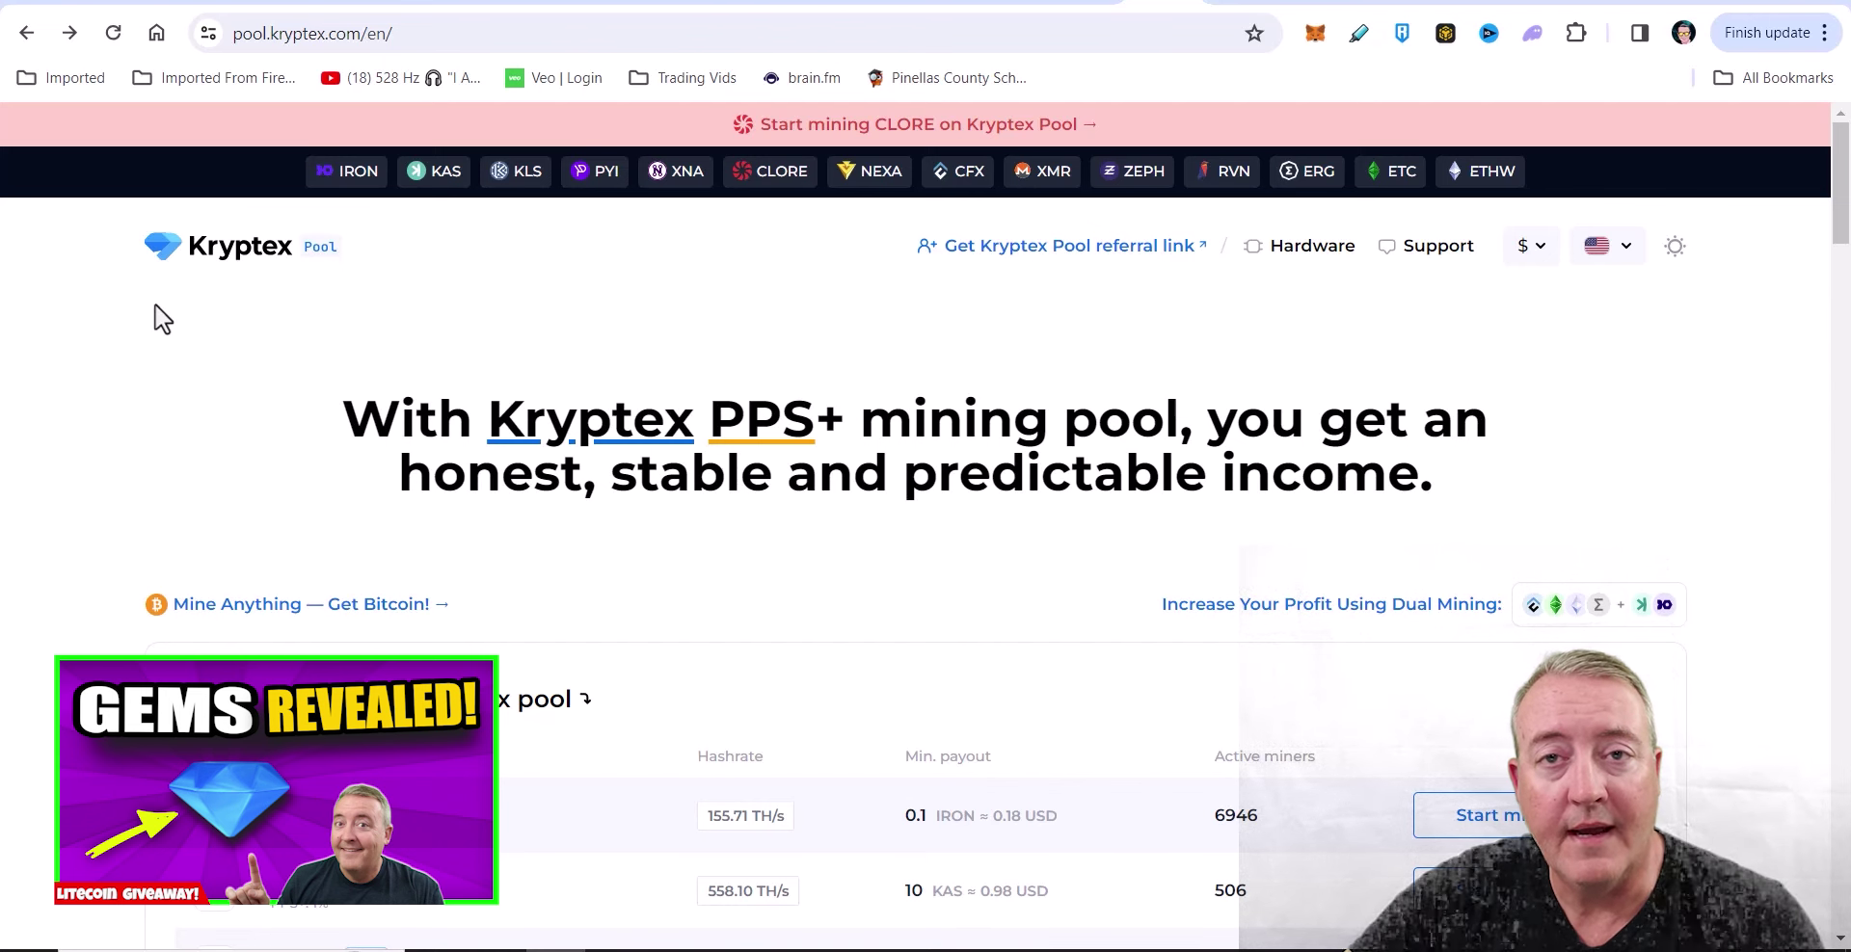
# Open the Clore.ai mining pool page on Kryptex Pool and review its connection details, miner downloads and launch commands.
pyautogui.scroll(-8, 115, 332)
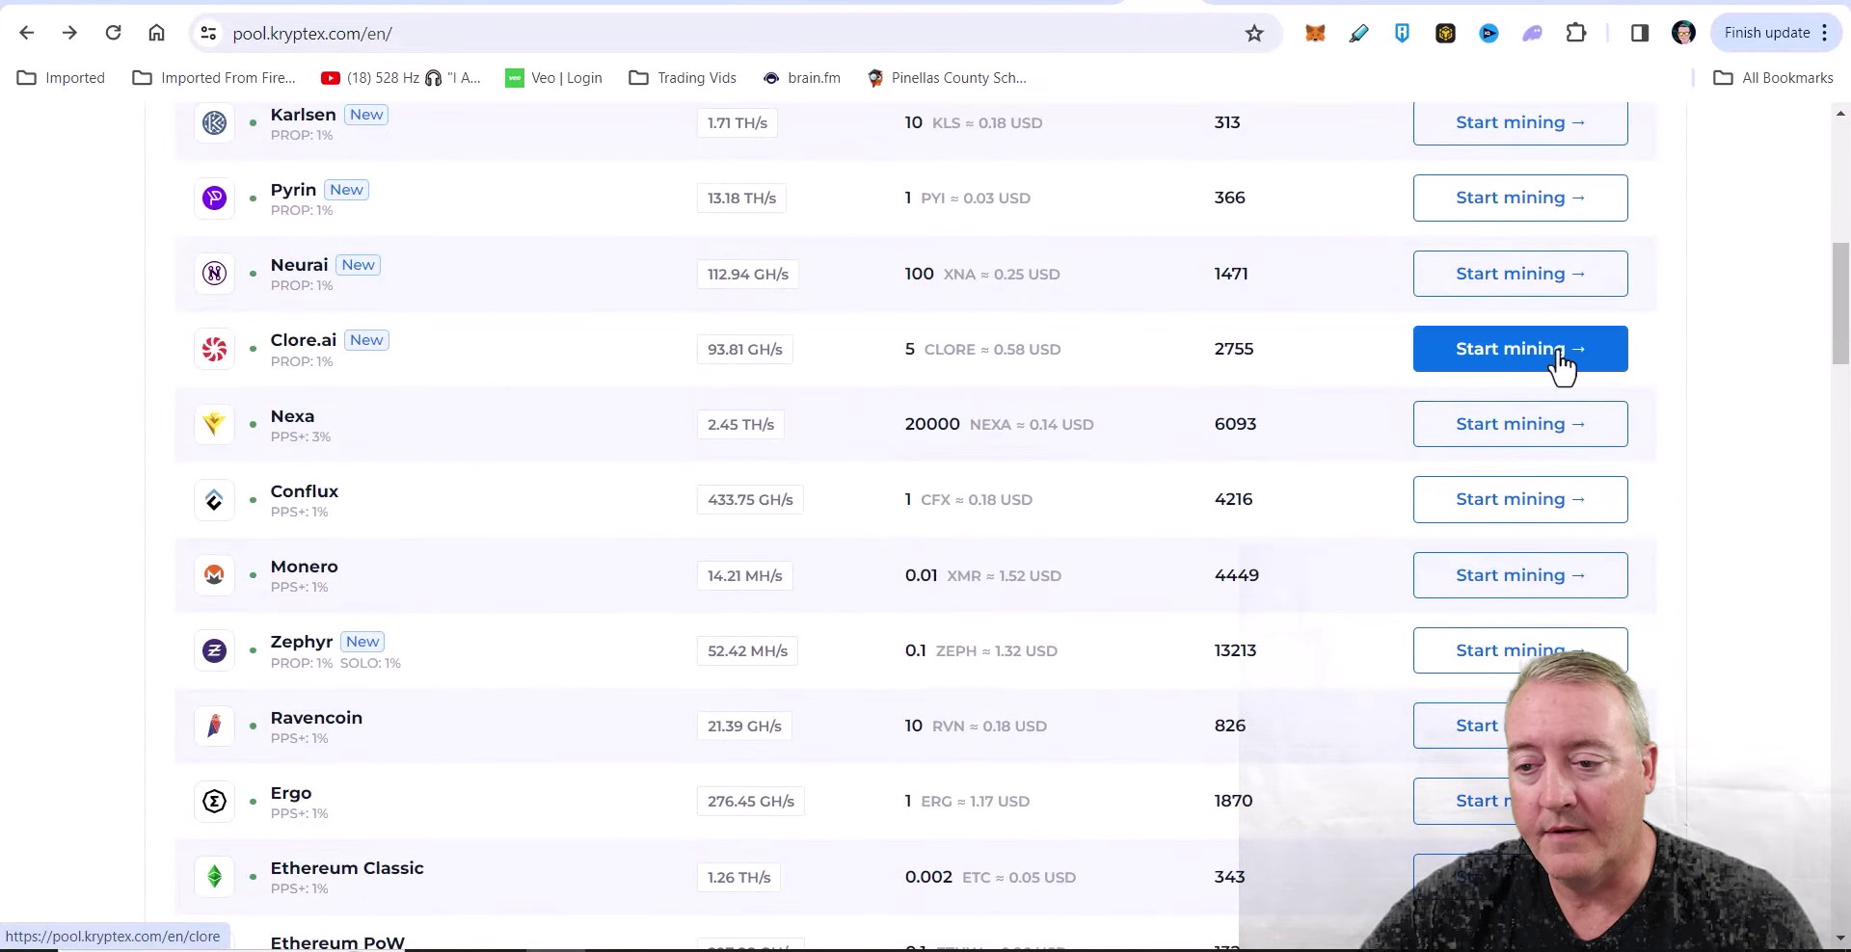
pyautogui.click(1561, 365)
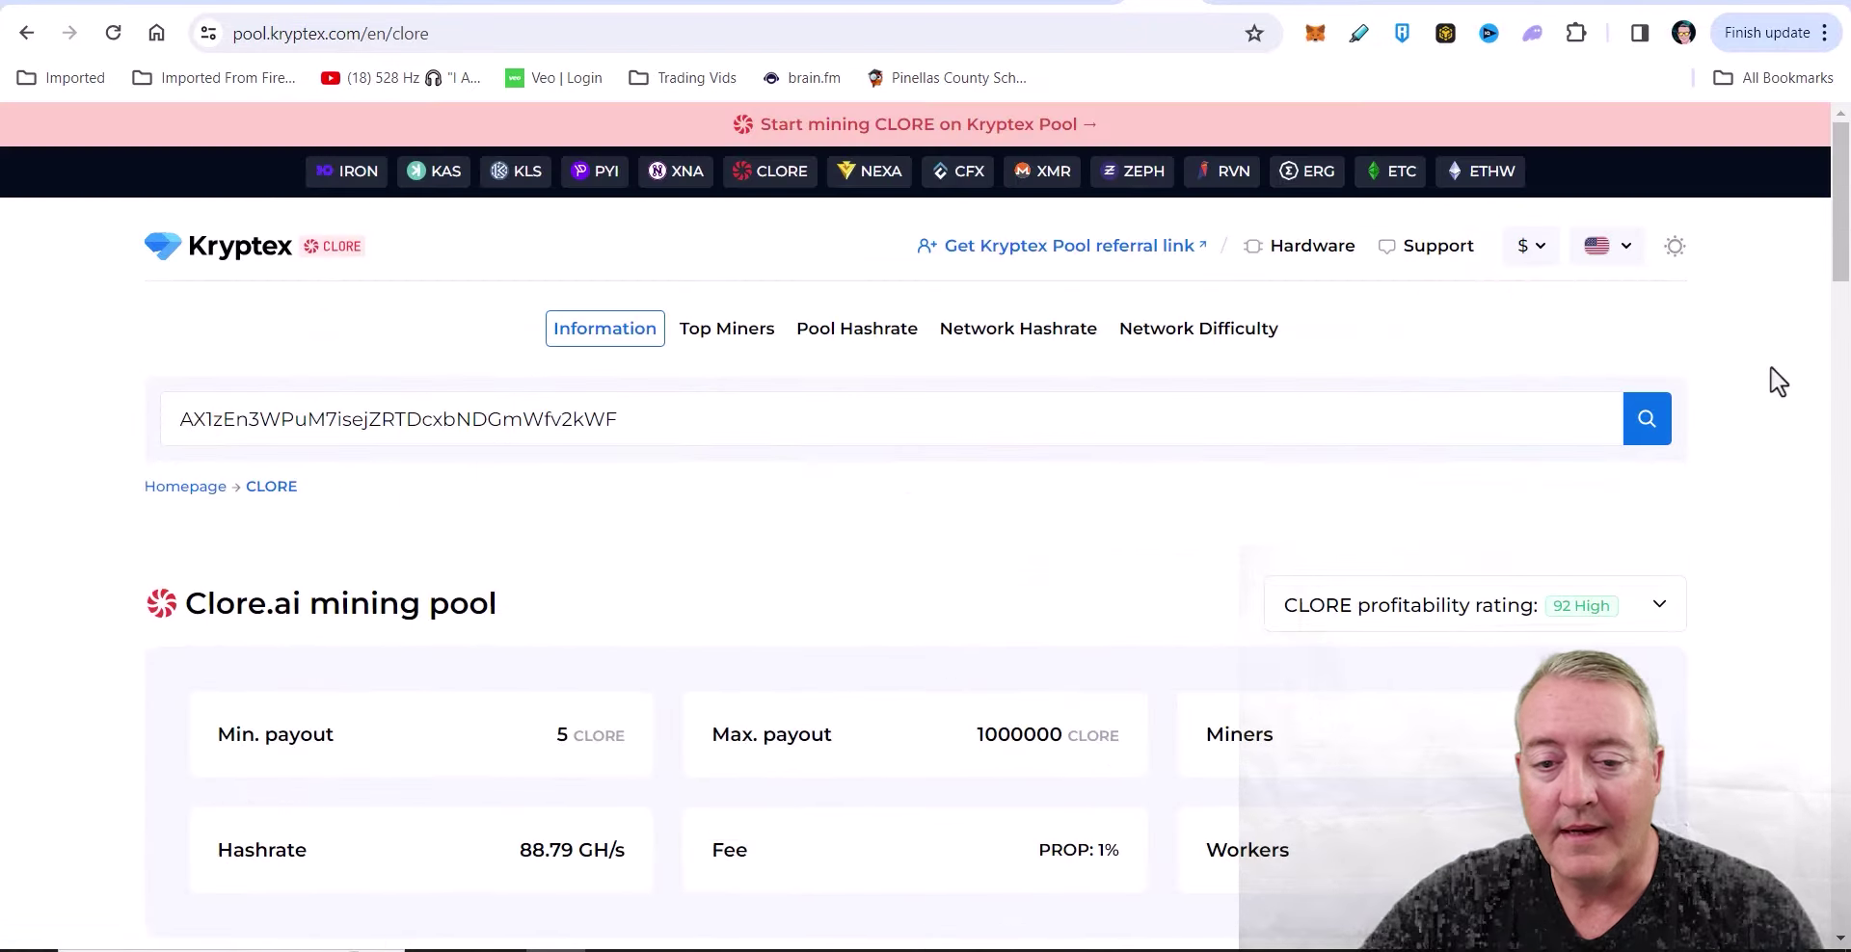
pyautogui.scroll(-8, 38, 430)
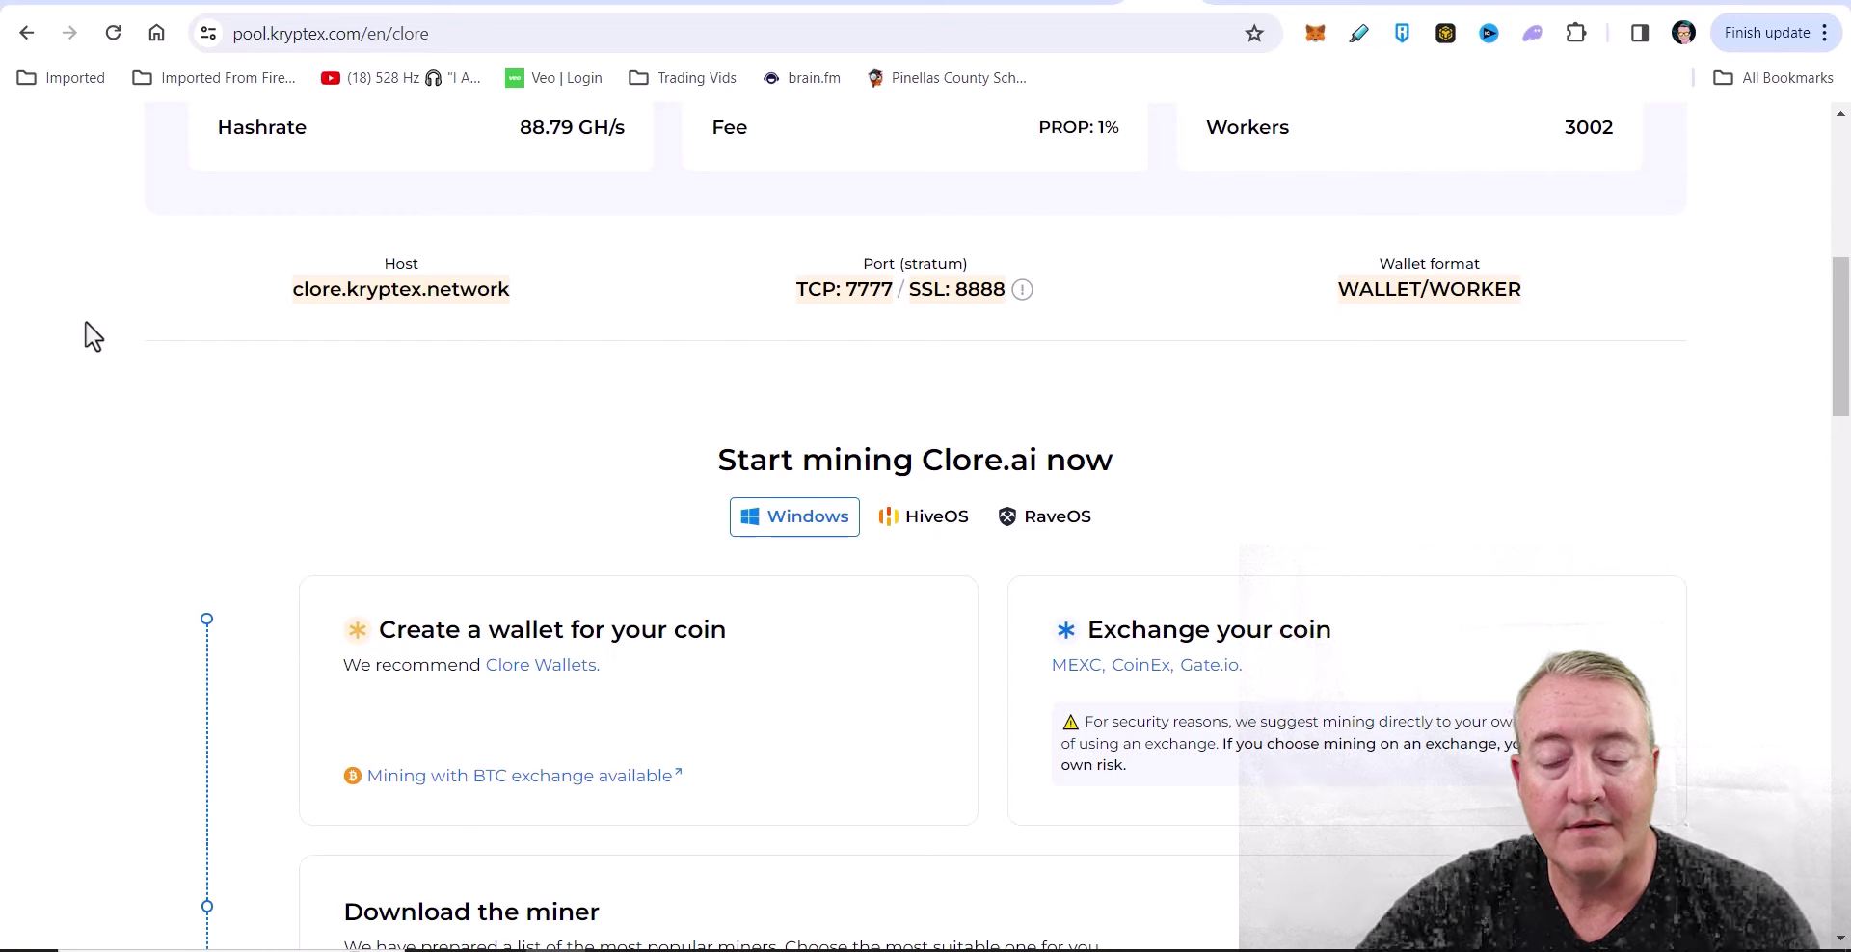
pyautogui.scroll(-6, 33, 343)
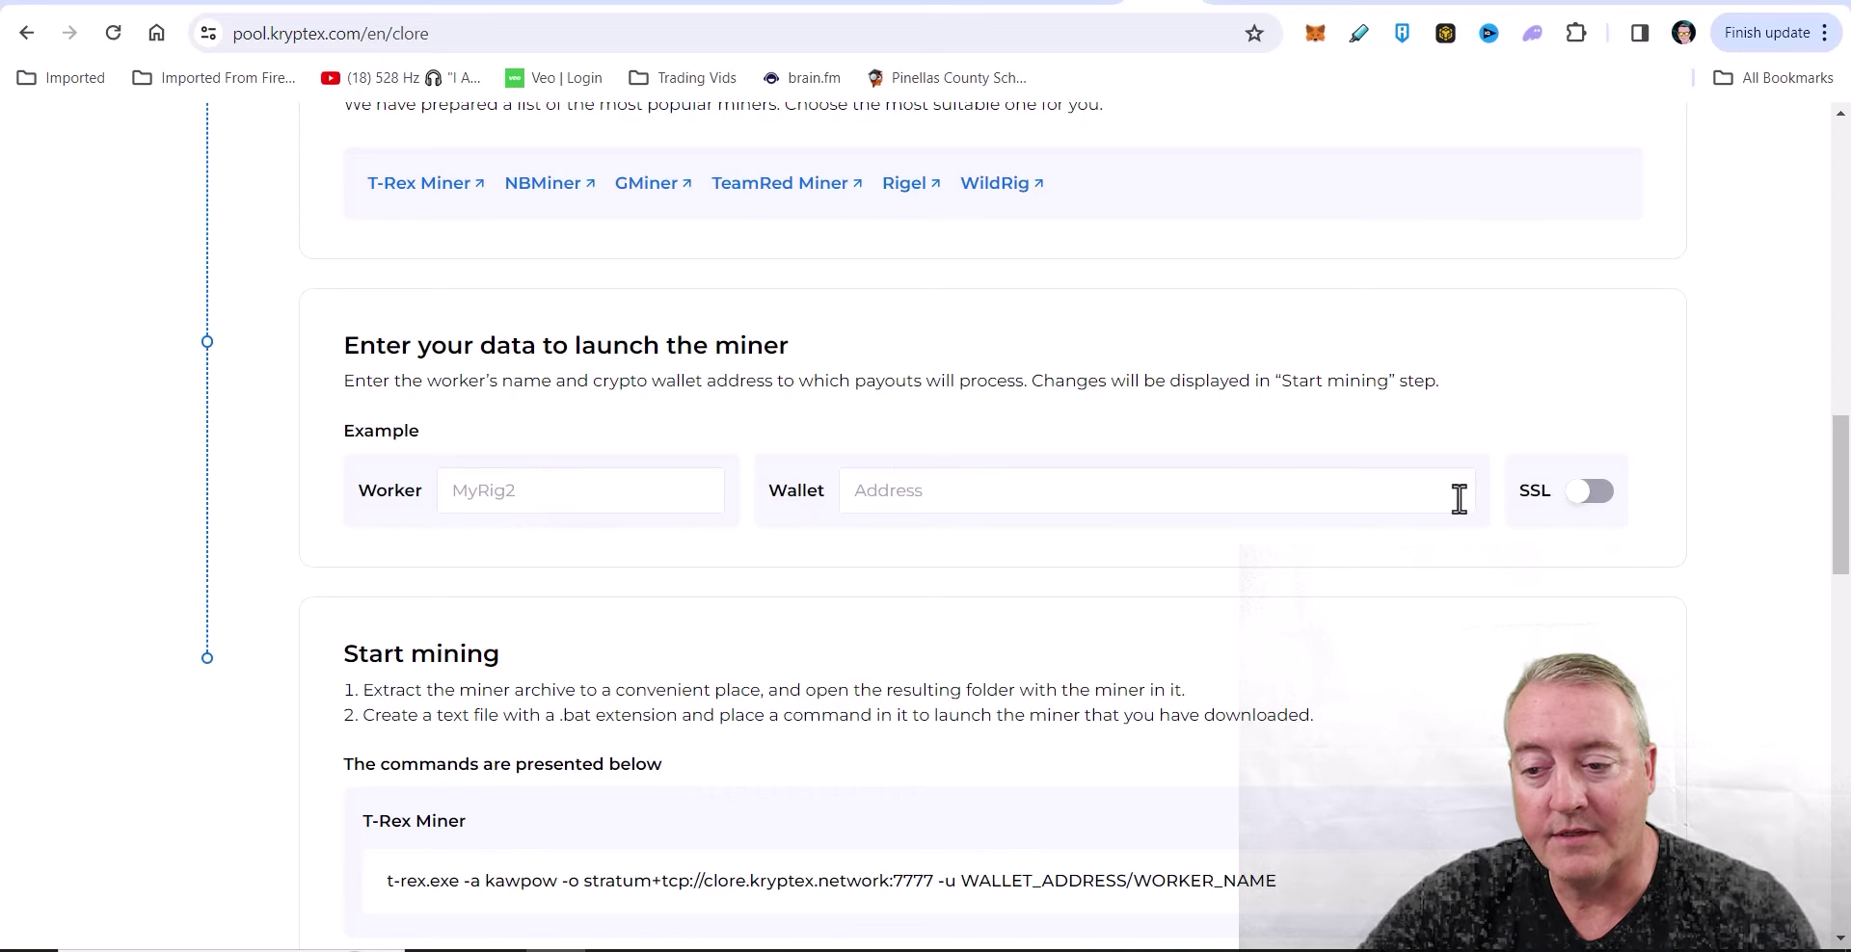
pyautogui.scroll(-6, 1643, 419)
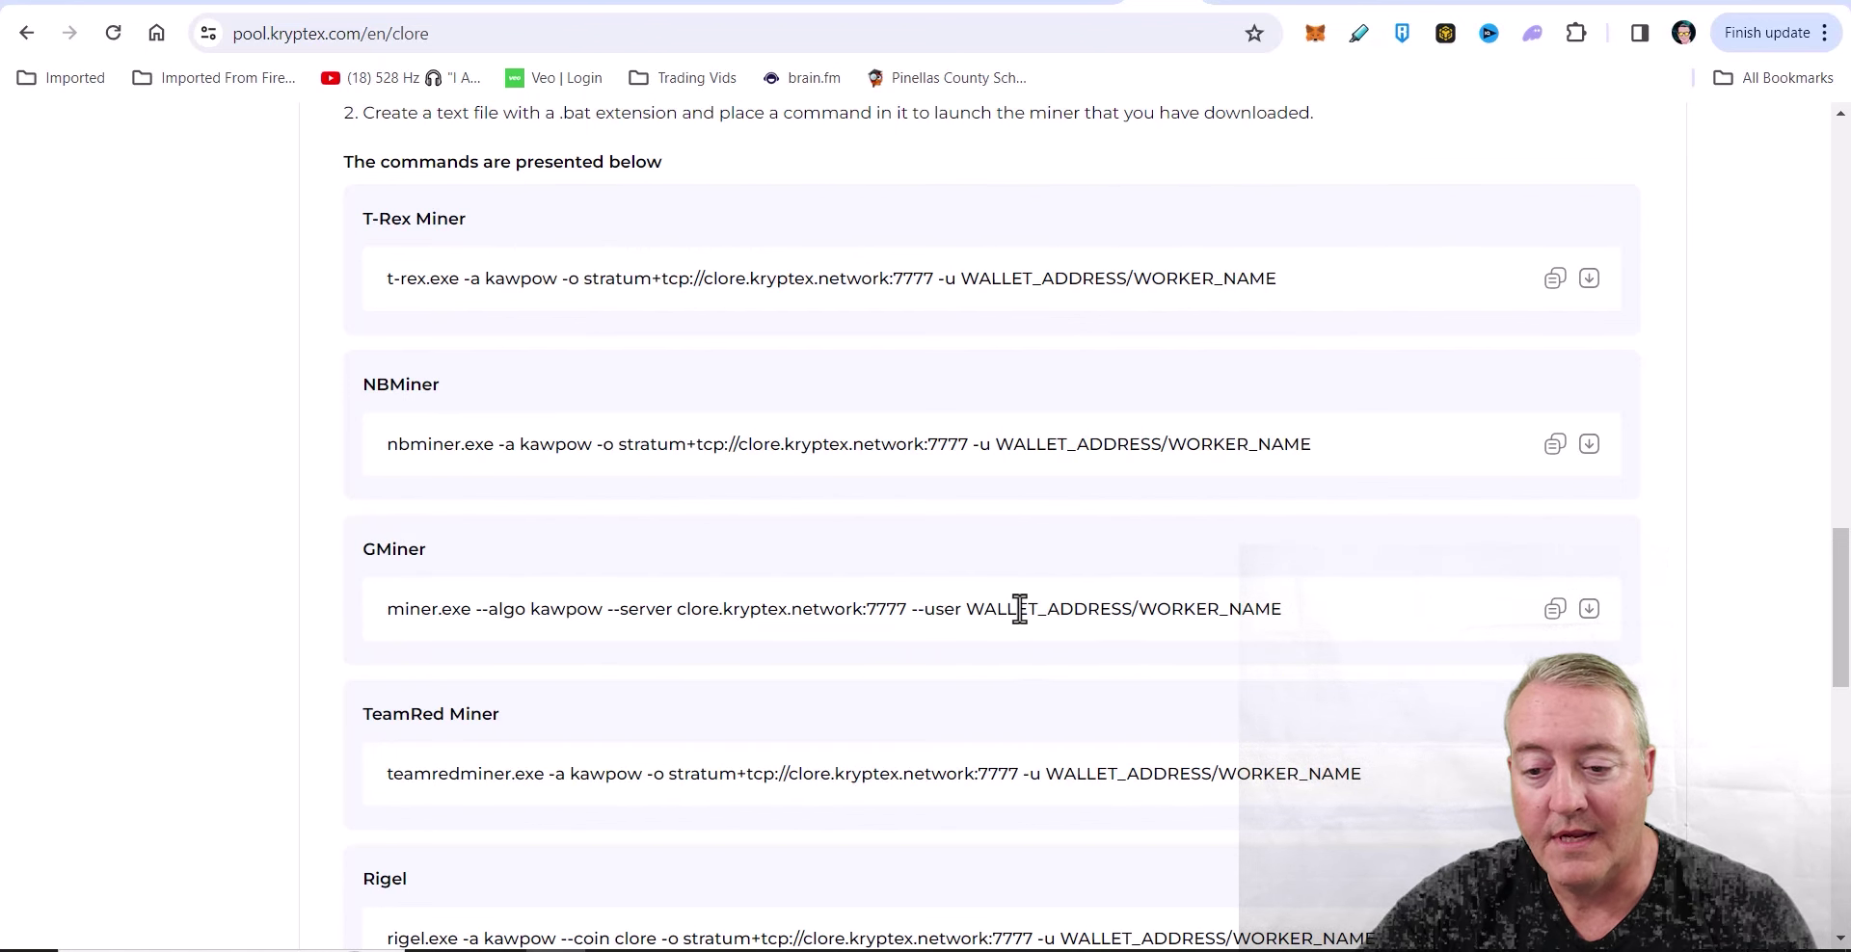
# Enter the placeholder wallet address aljsflksdjflaksdjflkds in the miner launch data and check it in the GMiner command.
pyautogui.scroll(5, 1158, 606)
pyautogui.click(1034, 359)
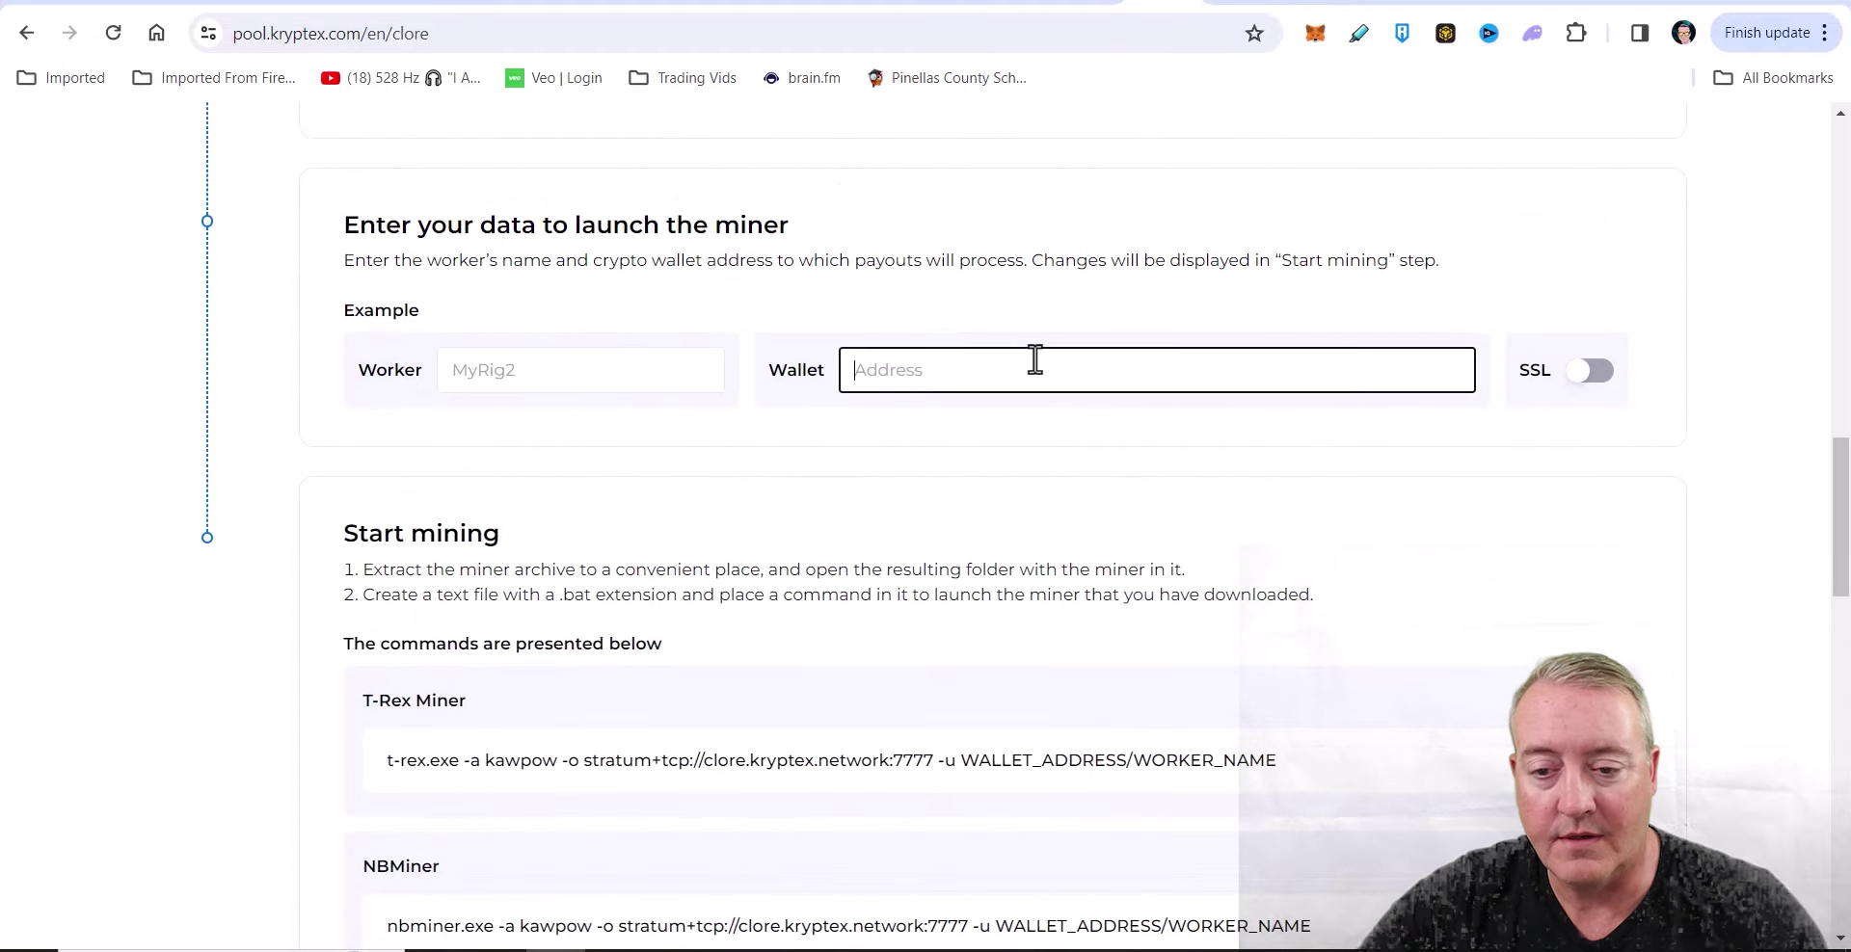
pyautogui.write('aljsflksdjflaksdjflkds')
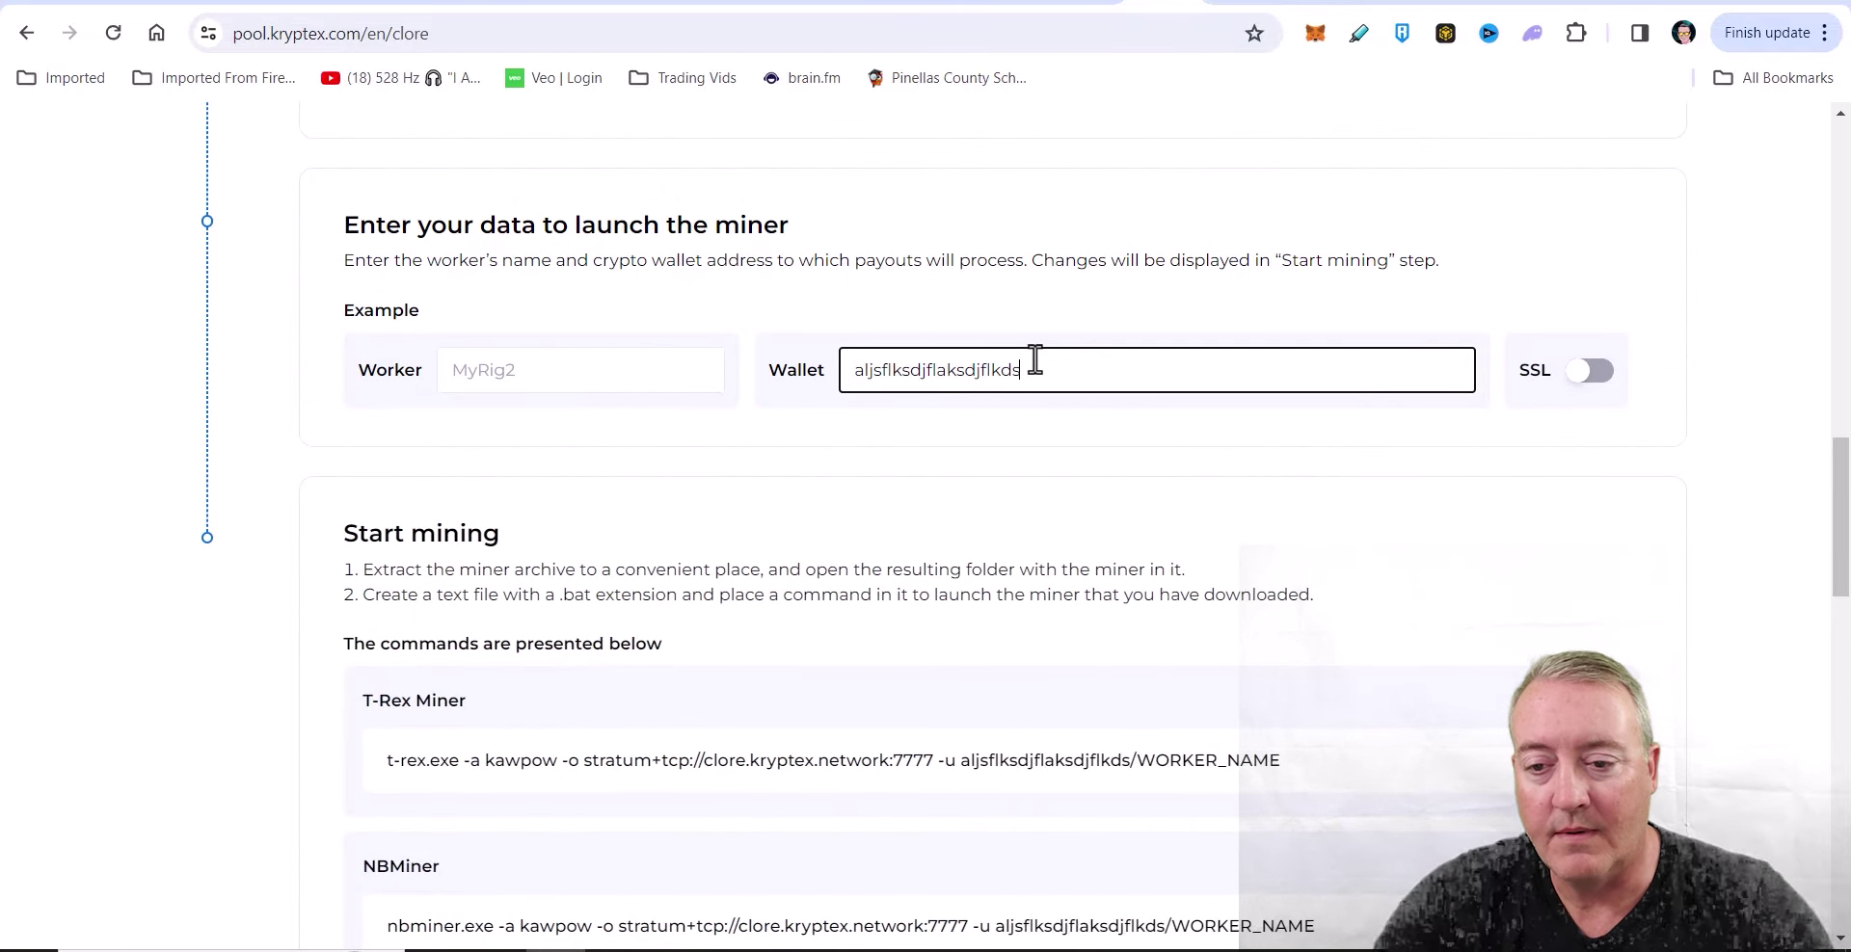
pyautogui.scroll(-8, 1034, 359)
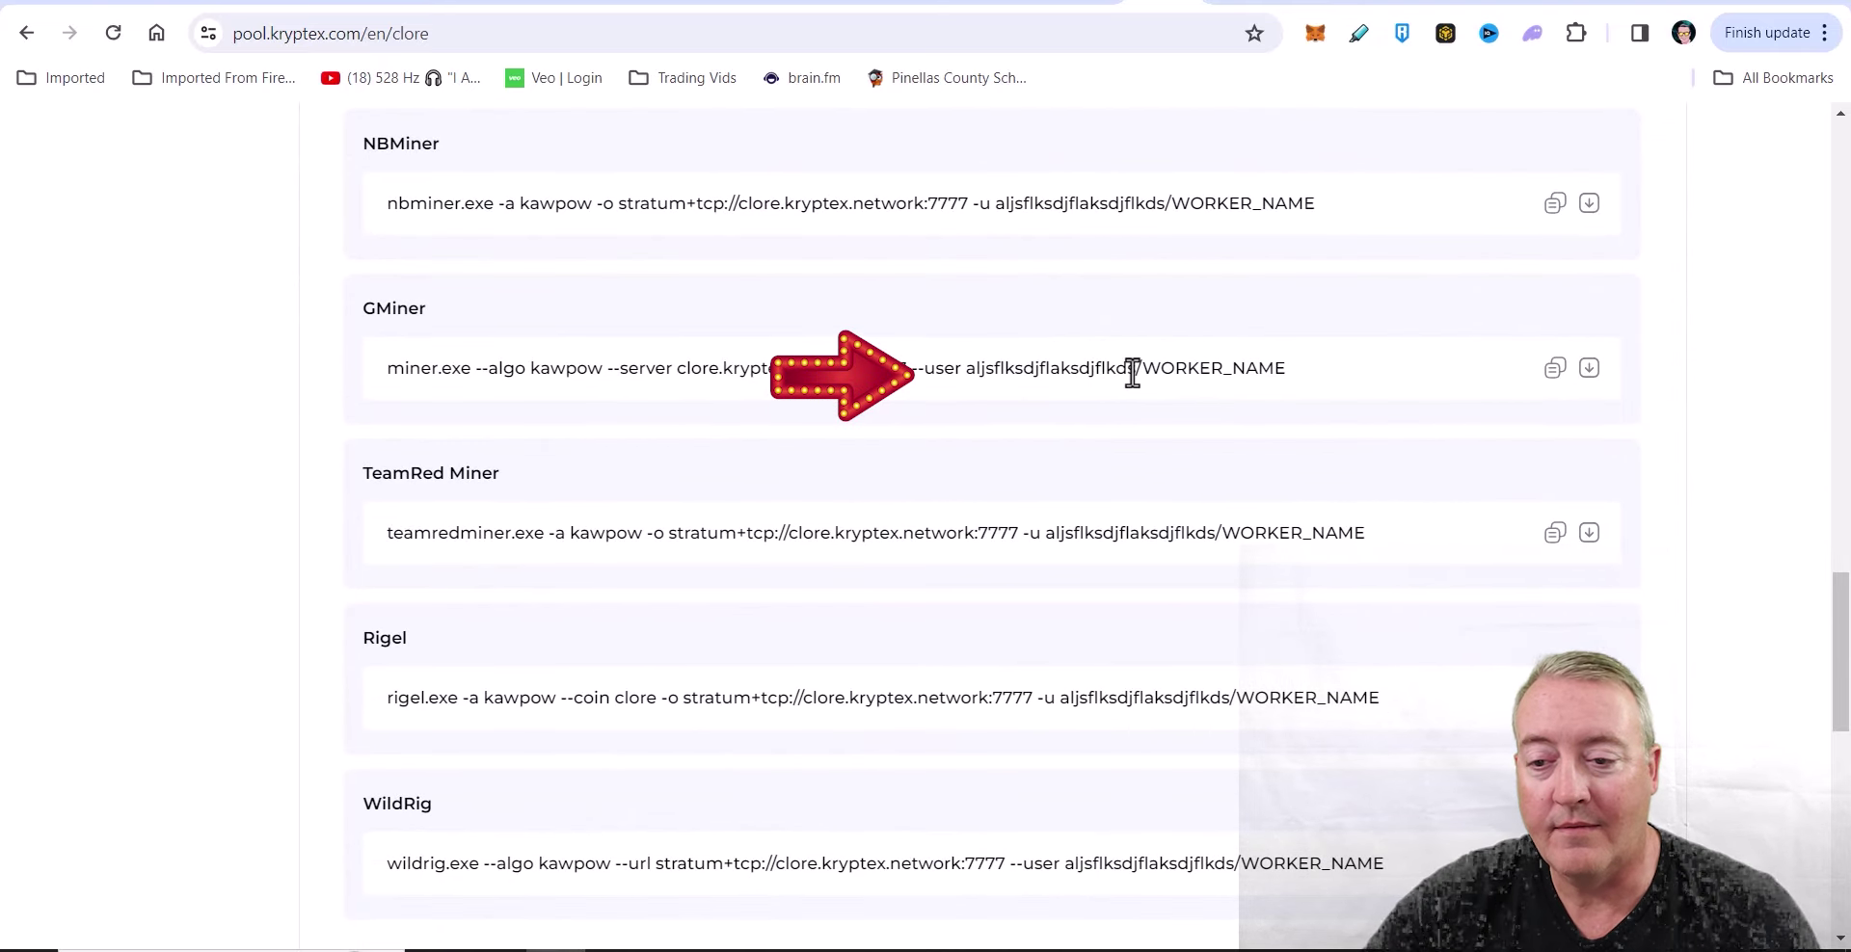
# Set the worker name to myrig in the miner launch data and check the generated GMiner command.
pyautogui.scroll(6, 967, 474)
pyautogui.click(568, 252)
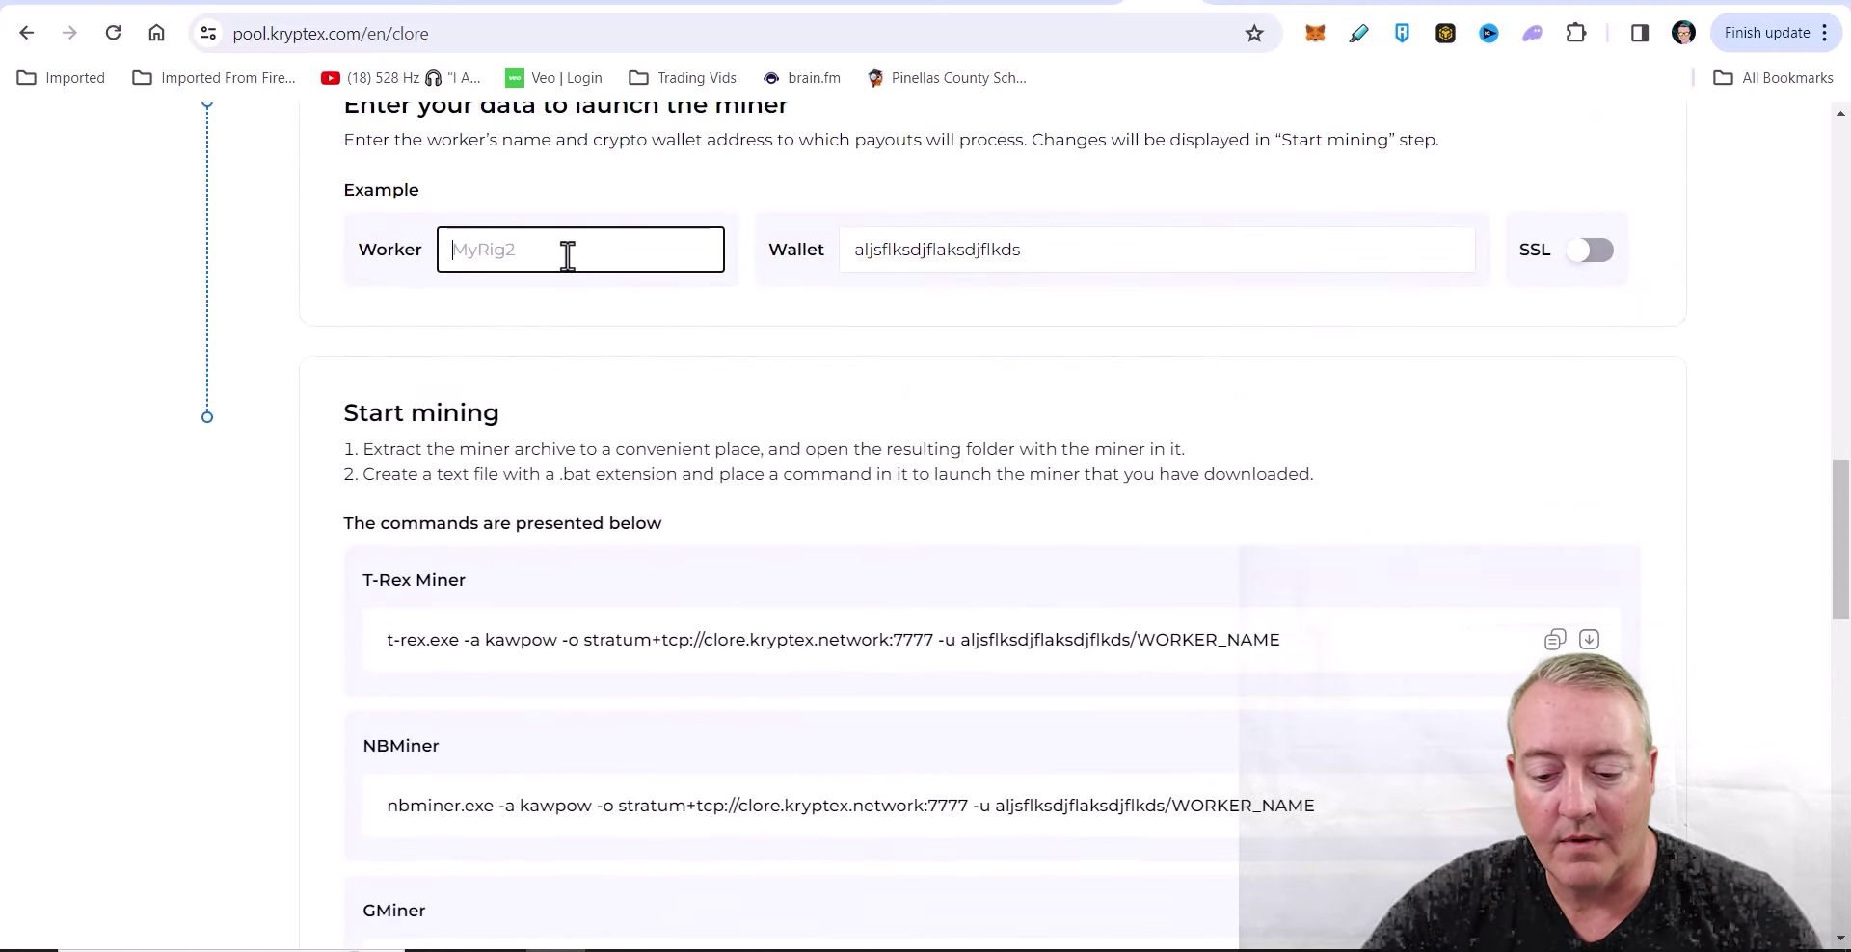
pyautogui.write('myrig')
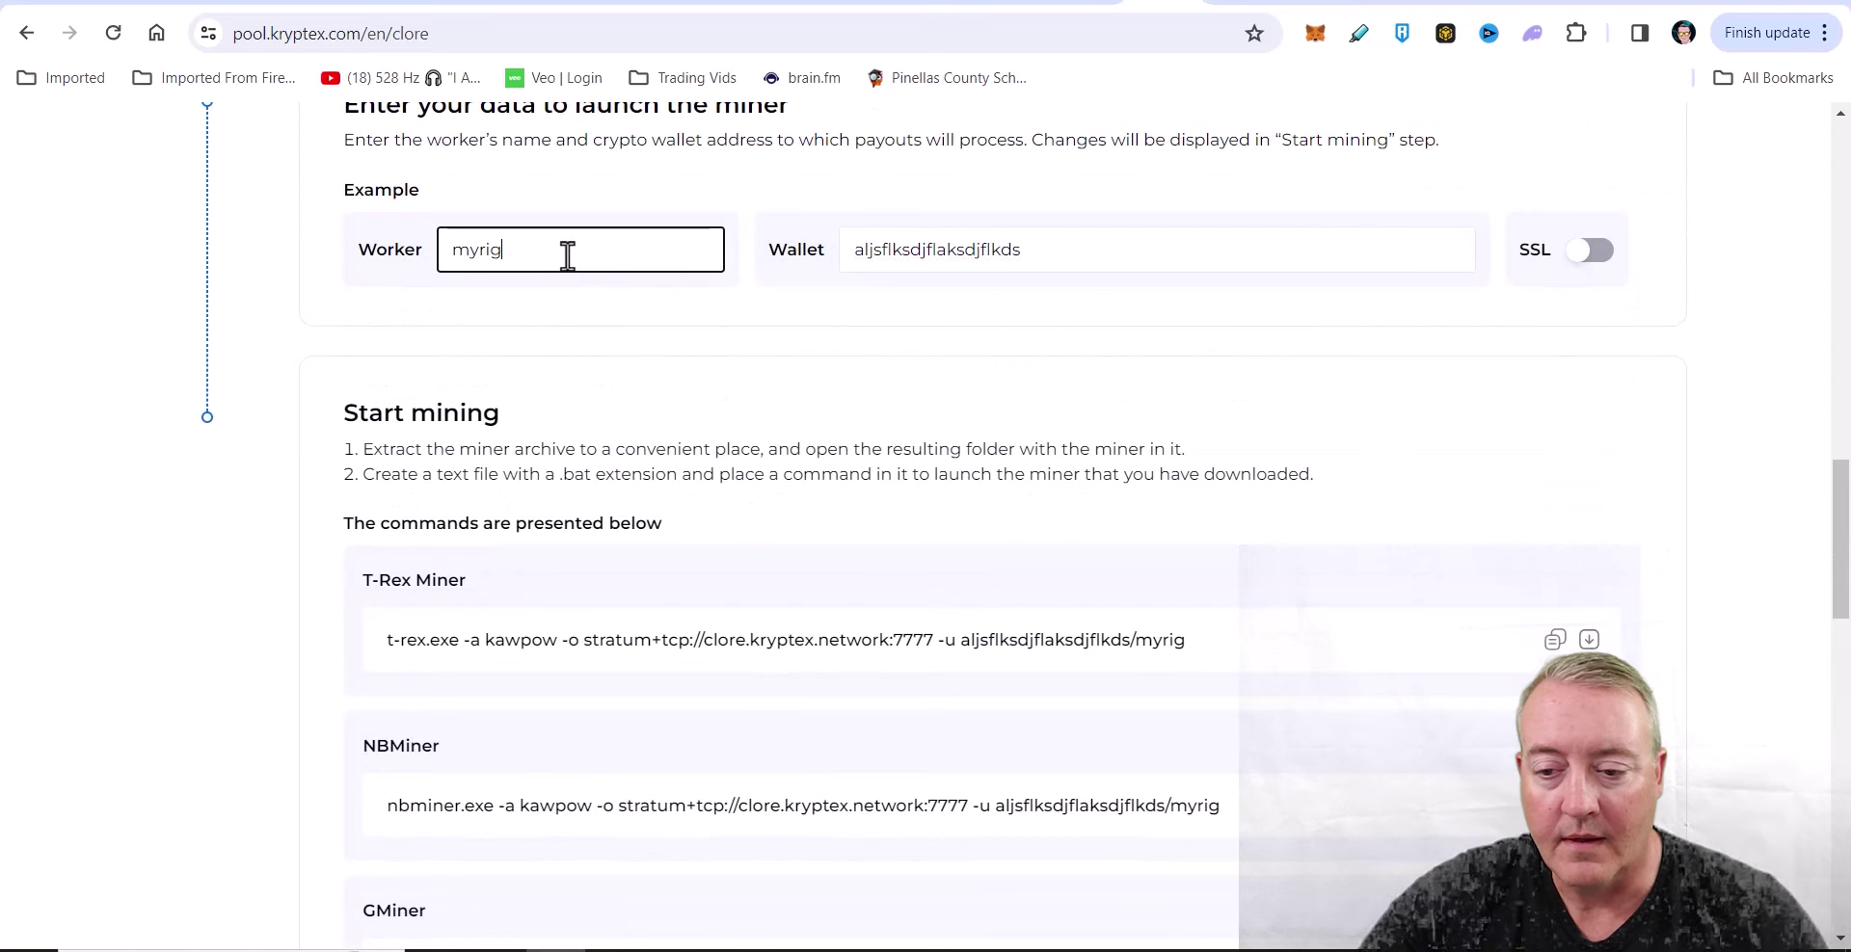
pyautogui.scroll(-3, 742, 318)
pyautogui.scroll(-4, 1206, 557)
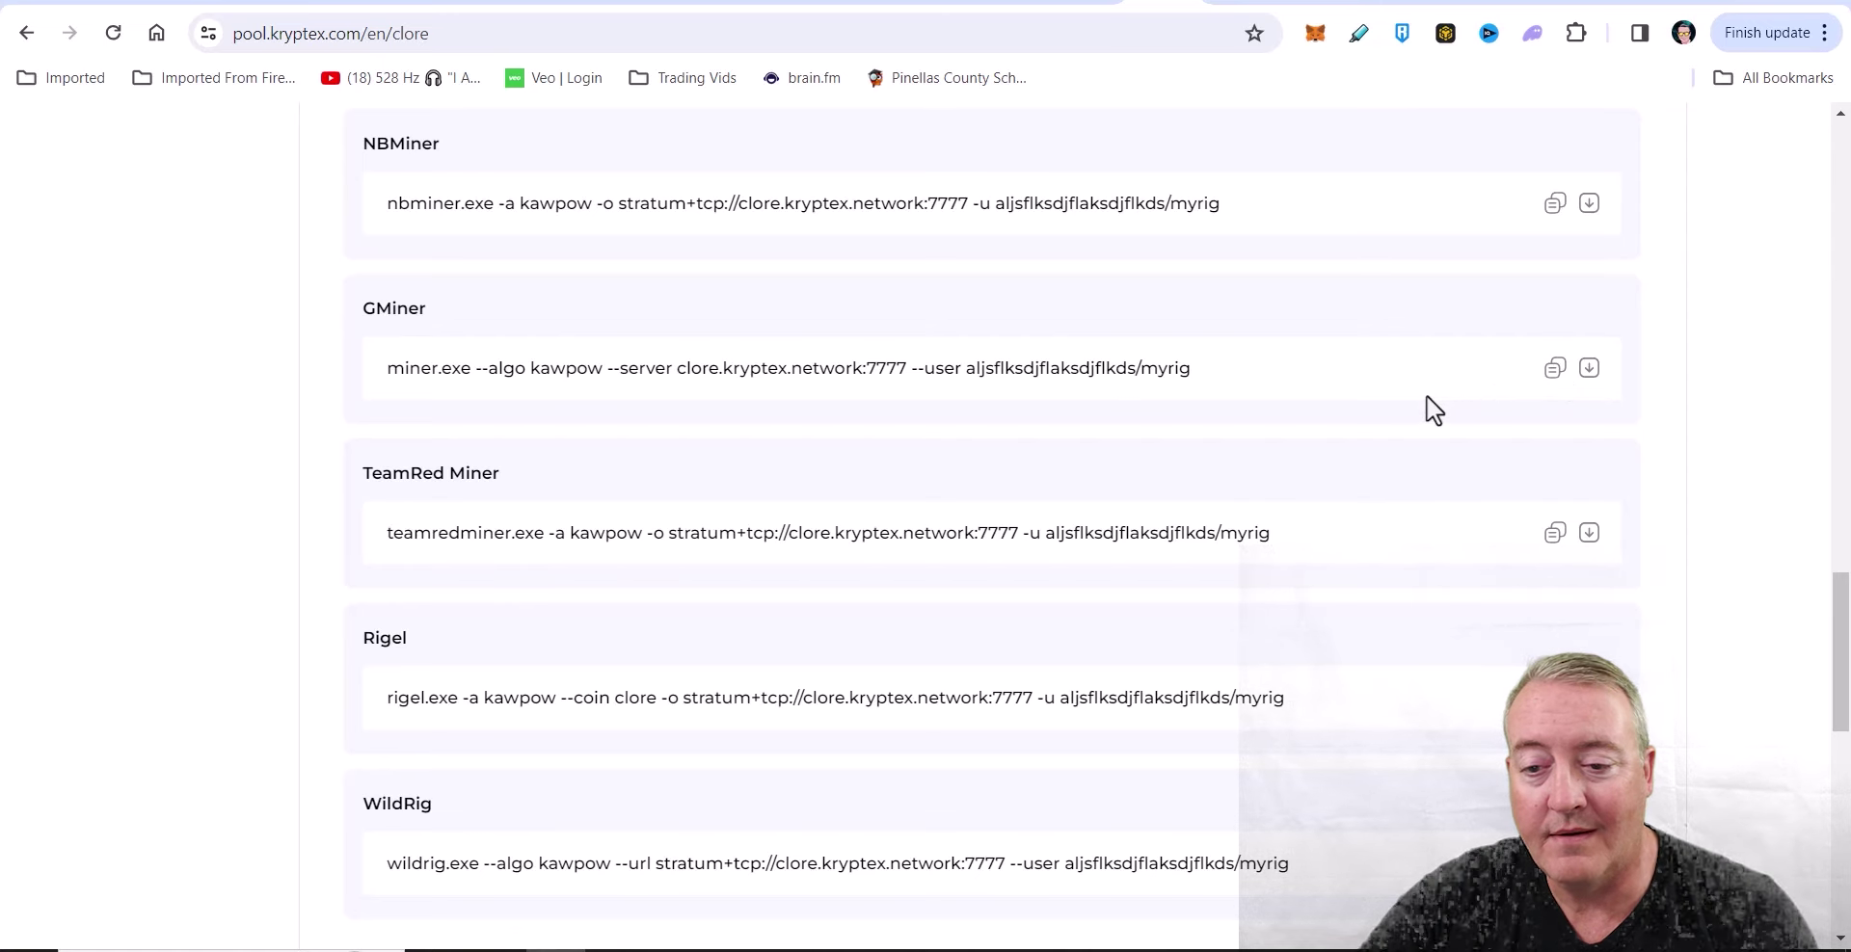
# Look up the prefilled wallet address on the Clore pool and review its hashrate, balance, shares and worker list.
pyautogui.scroll(20, 1722, 479)
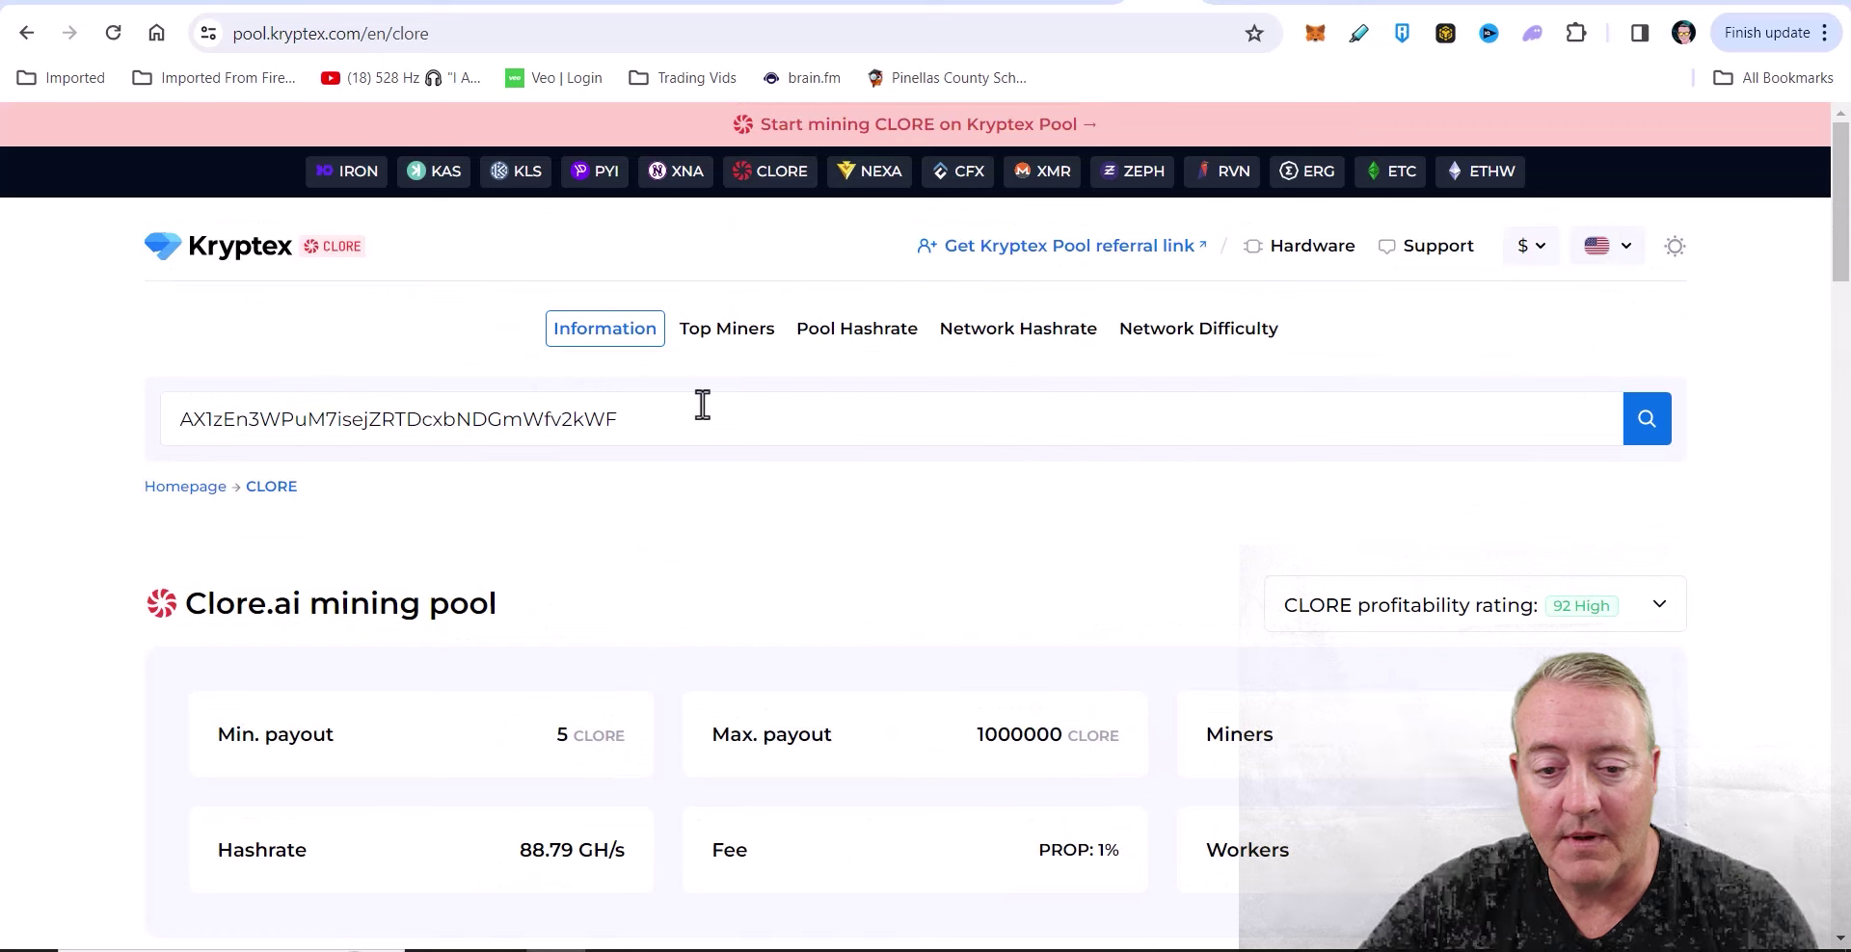
pyautogui.click(1645, 432)
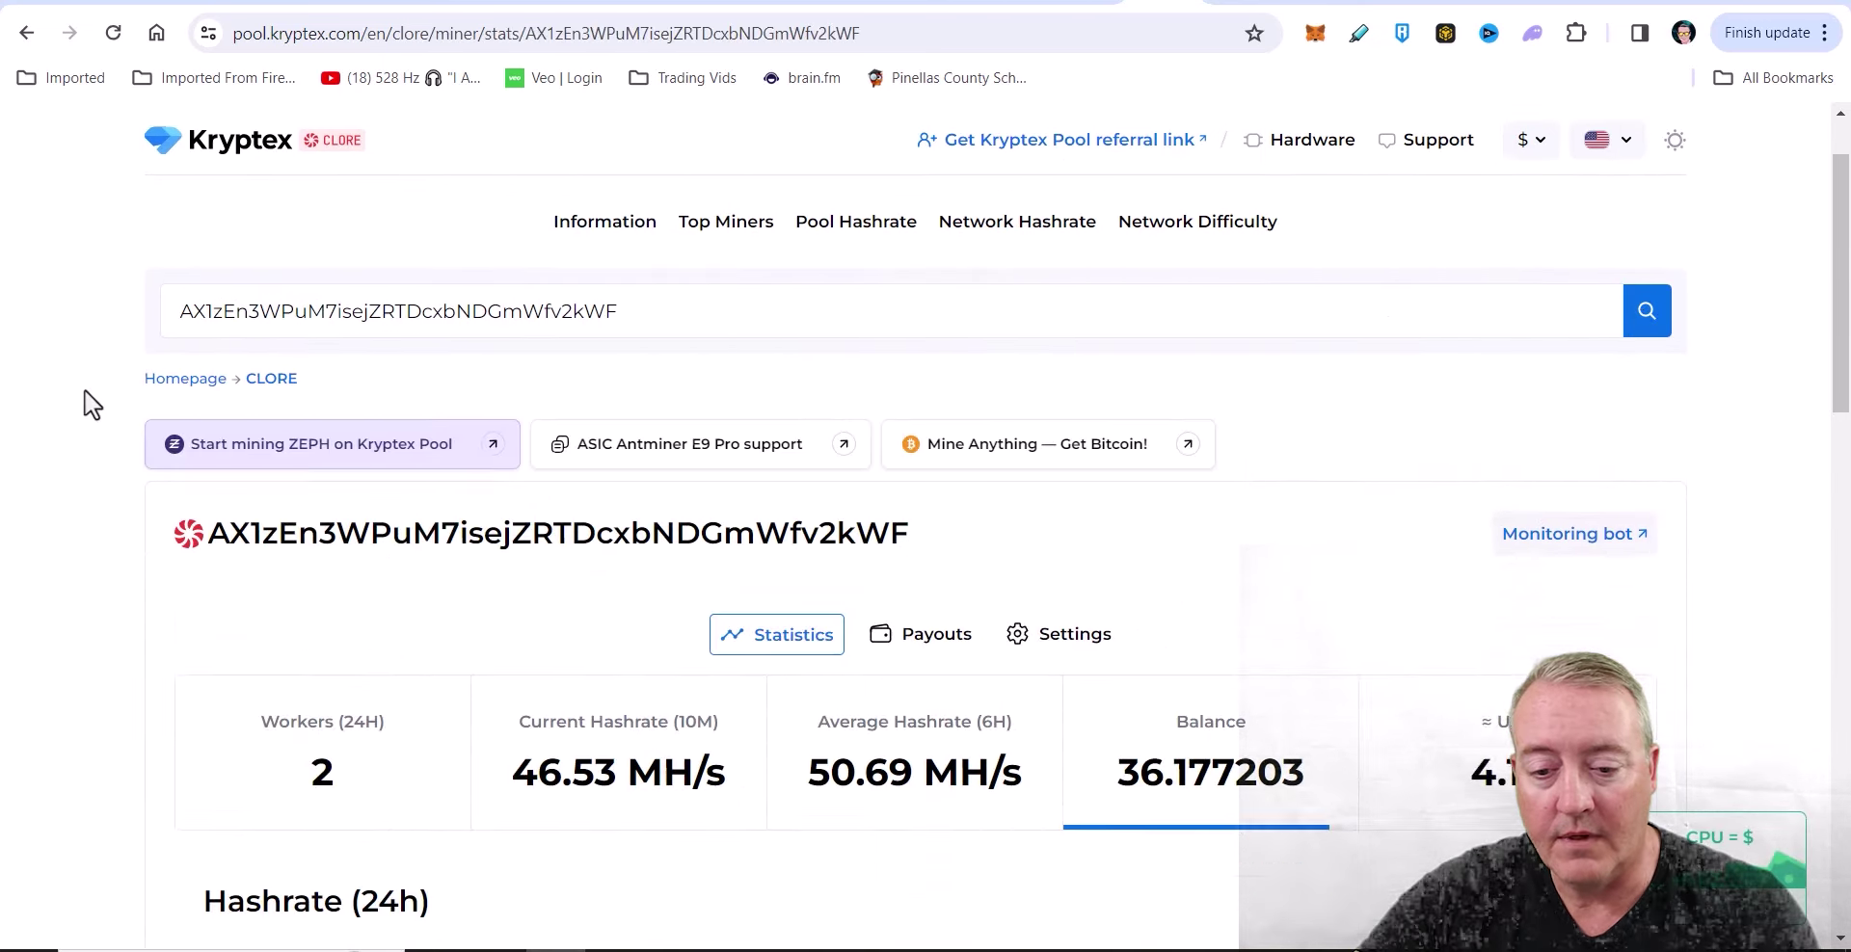
pyautogui.scroll(-5, 90, 405)
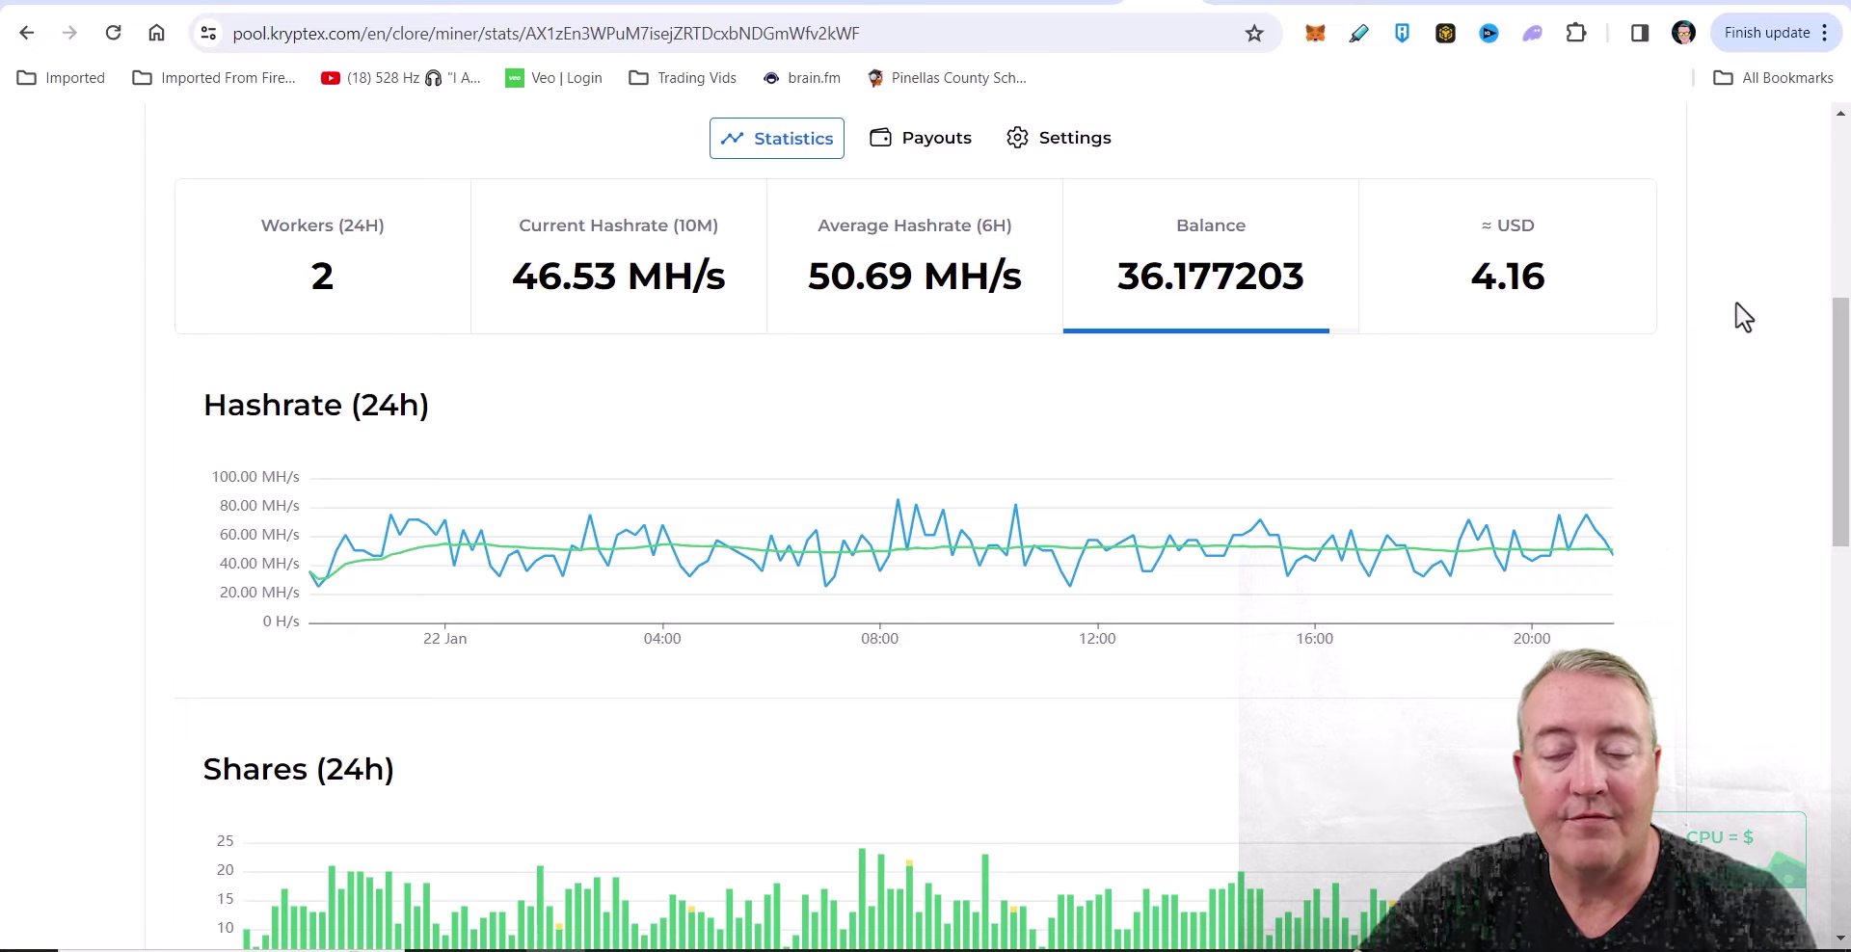
pyautogui.scroll(-15, 1754, 289)
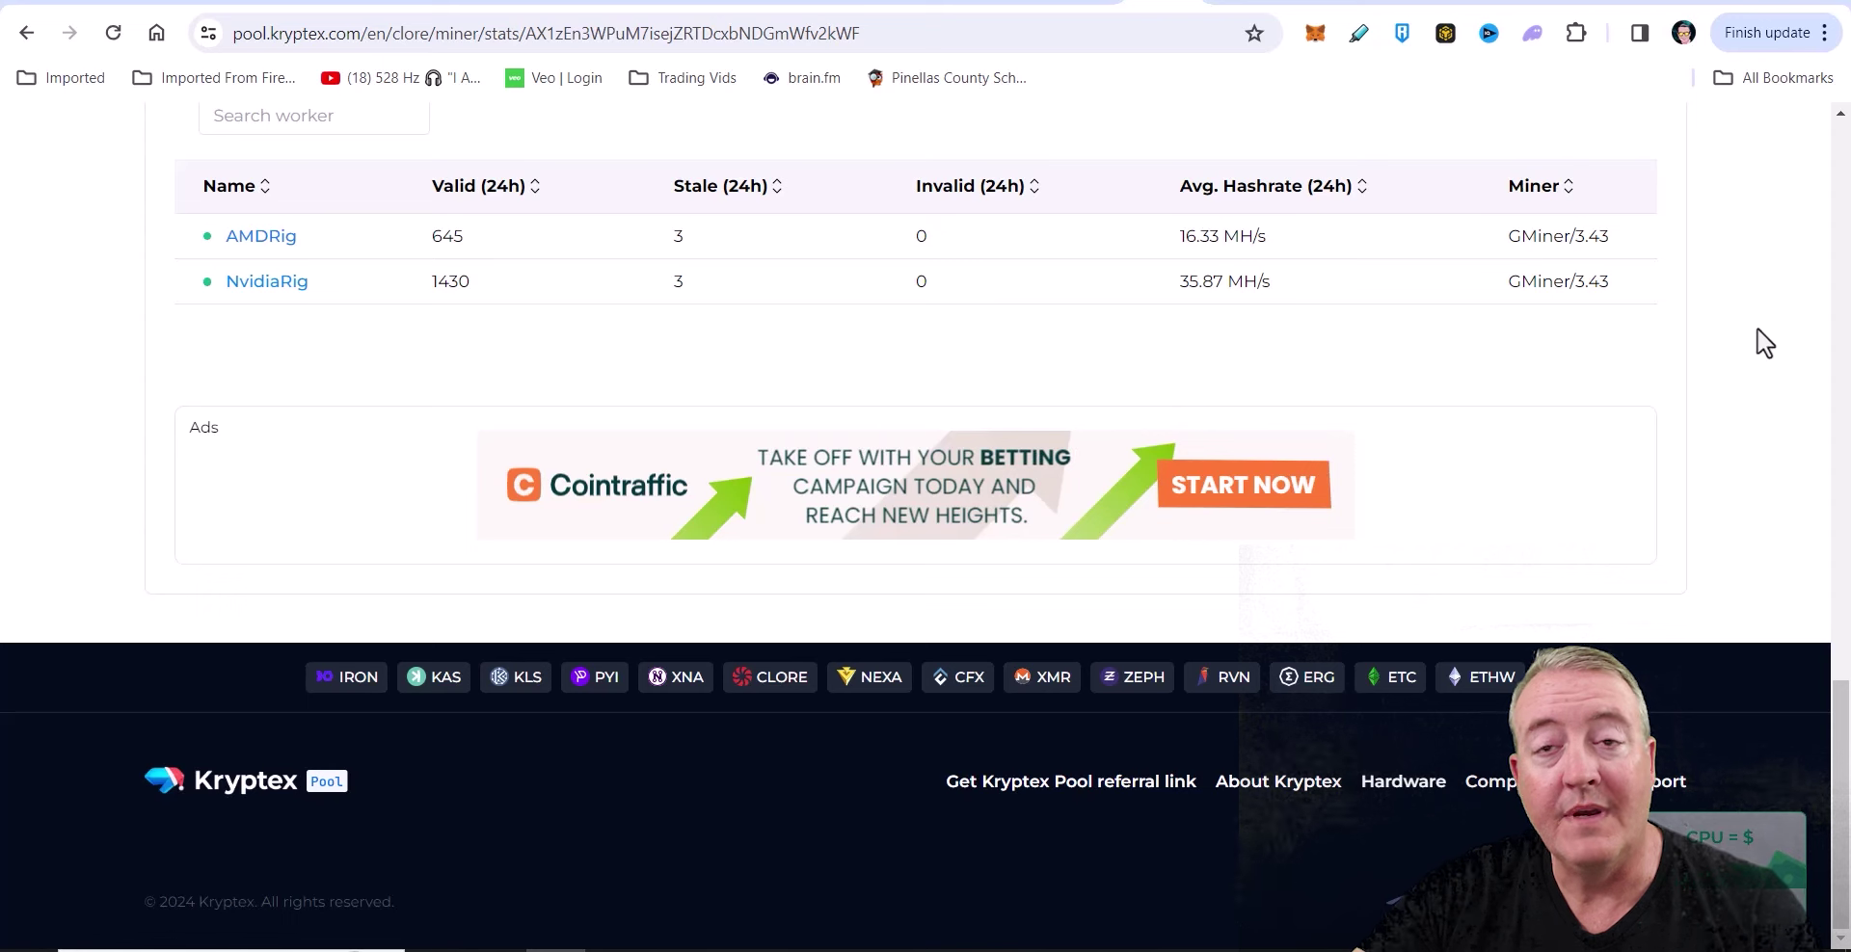
# Switch to the MiningPoolStats page for Clore and compare the listed pools by fee and hashrate.
pyautogui.click(1253, 9)
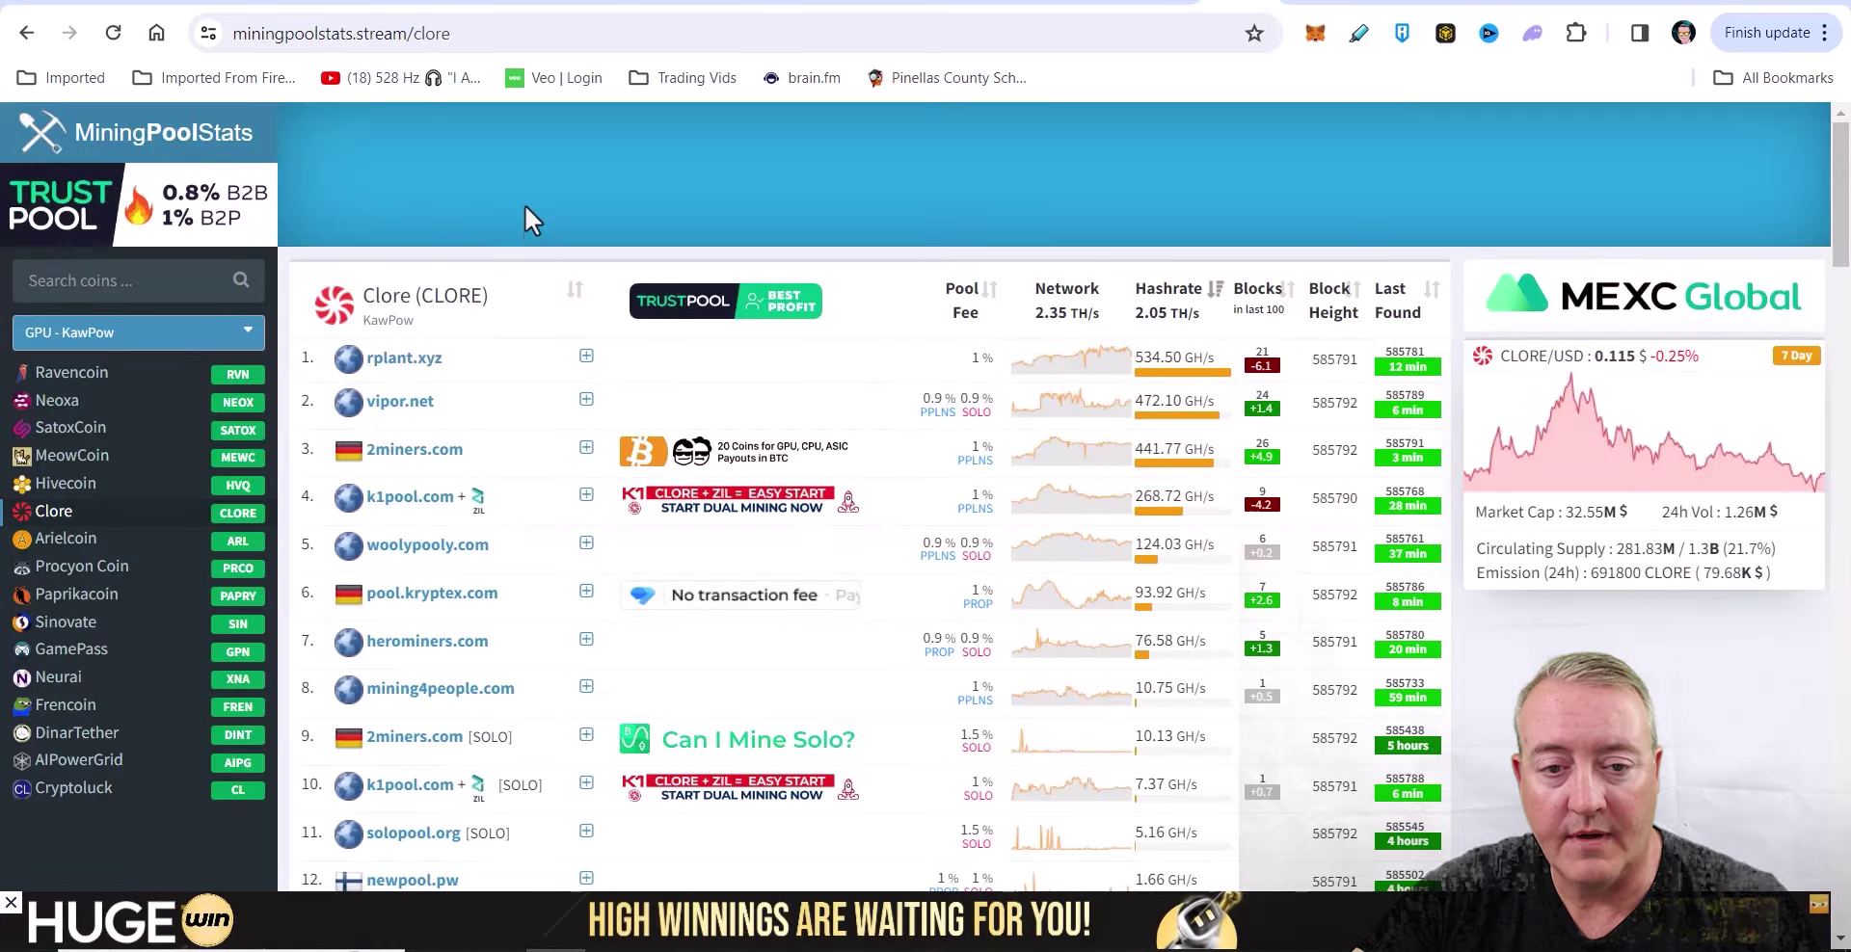
pyautogui.scroll(-3, 529, 289)
pyautogui.scroll(-10, 323, 297)
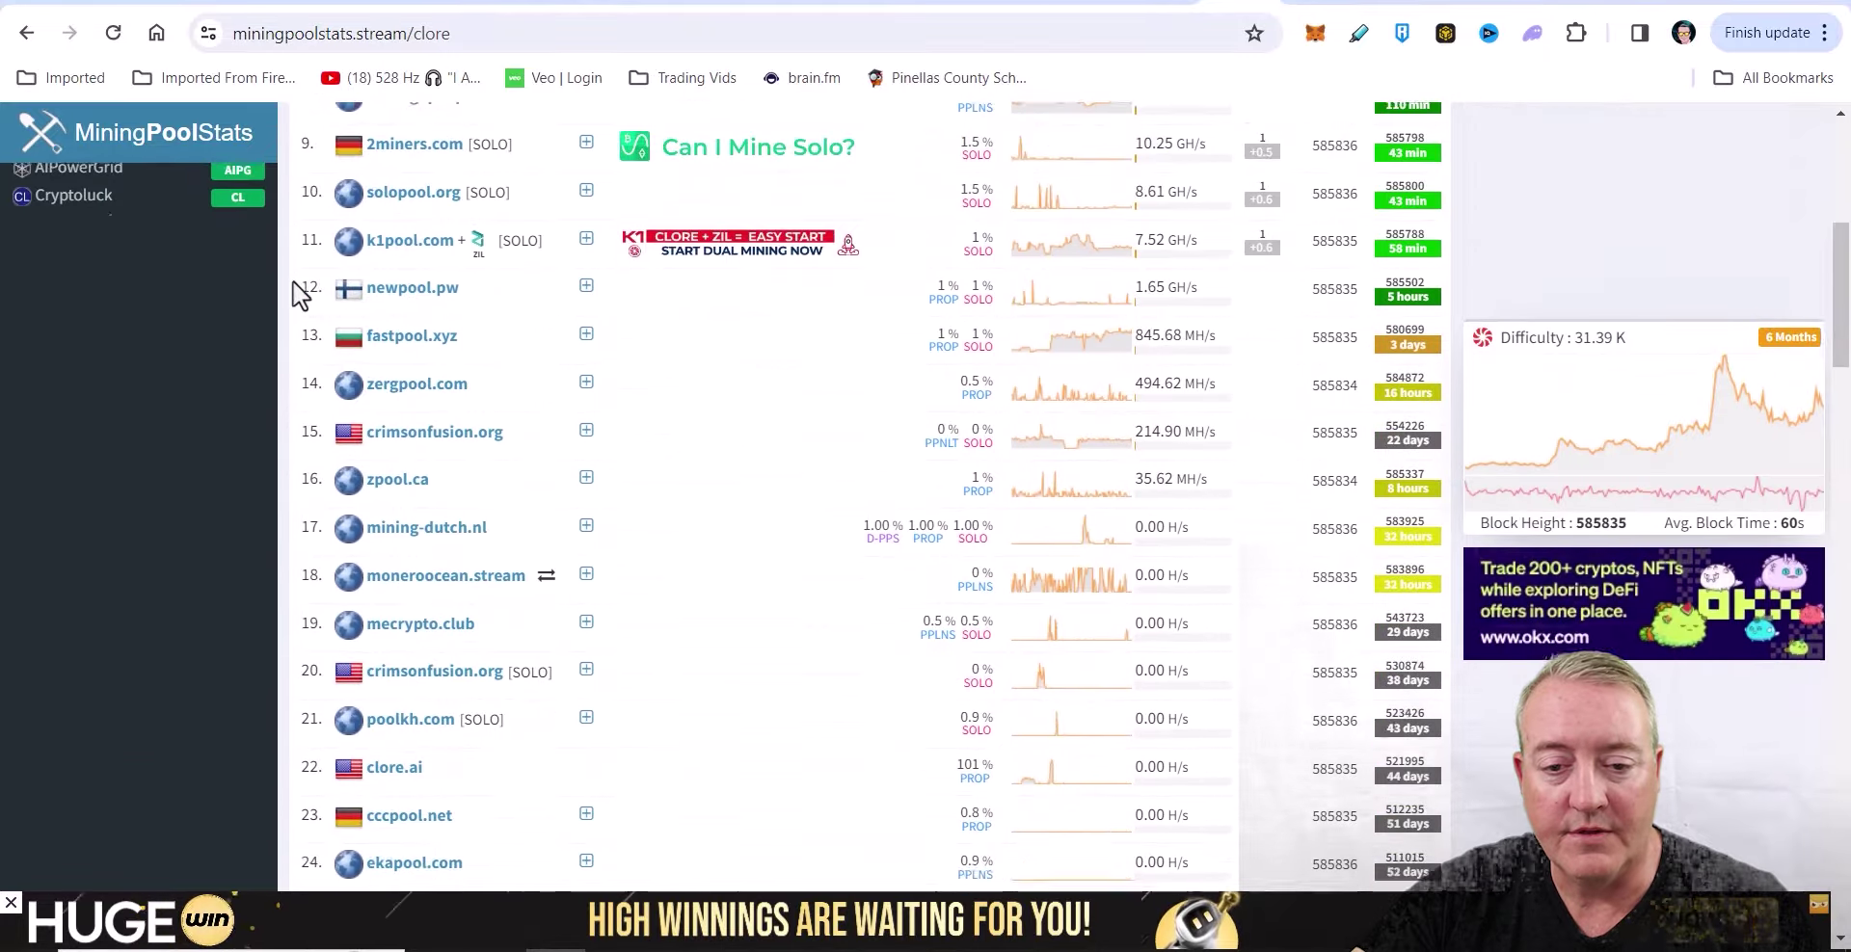
pyautogui.scroll(8, 323, 297)
pyautogui.scroll(5, 323, 356)
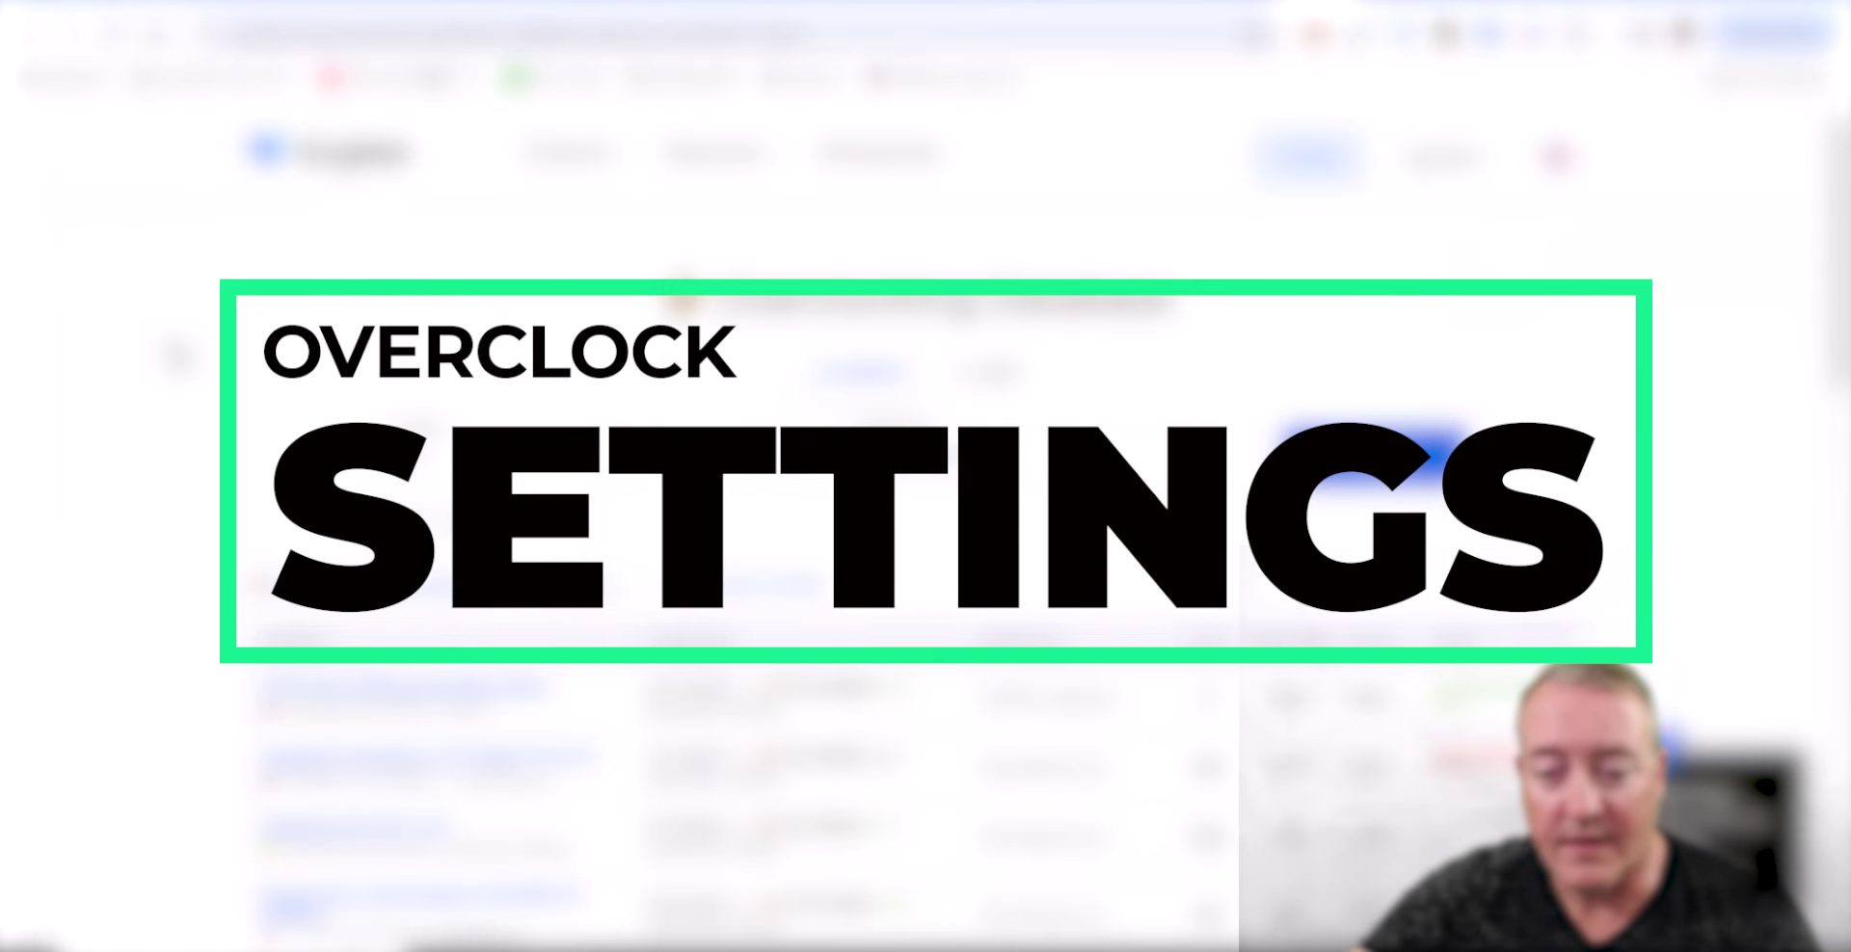
# In the Kryptex Overclocking Database, choose the KawPoW CLORE algorithm and review the GPU core, memory and power settings.
pyautogui.scroll(-2, 166, 350)
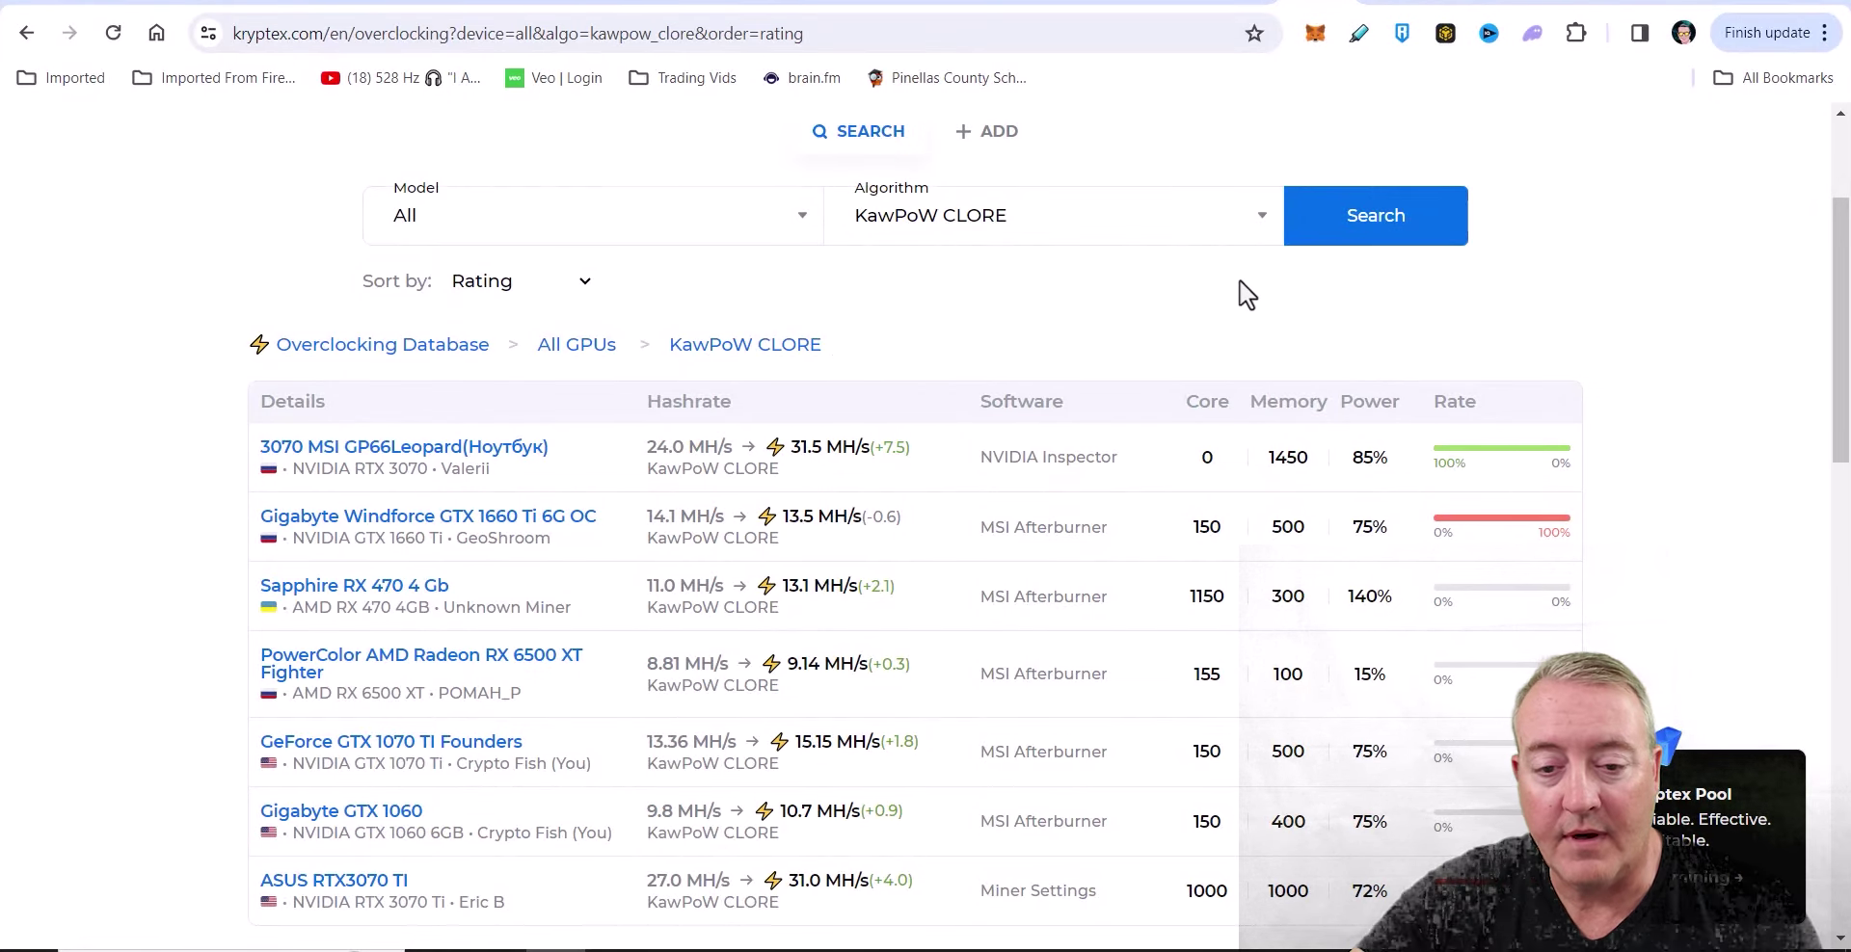
pyautogui.click(1260, 232)
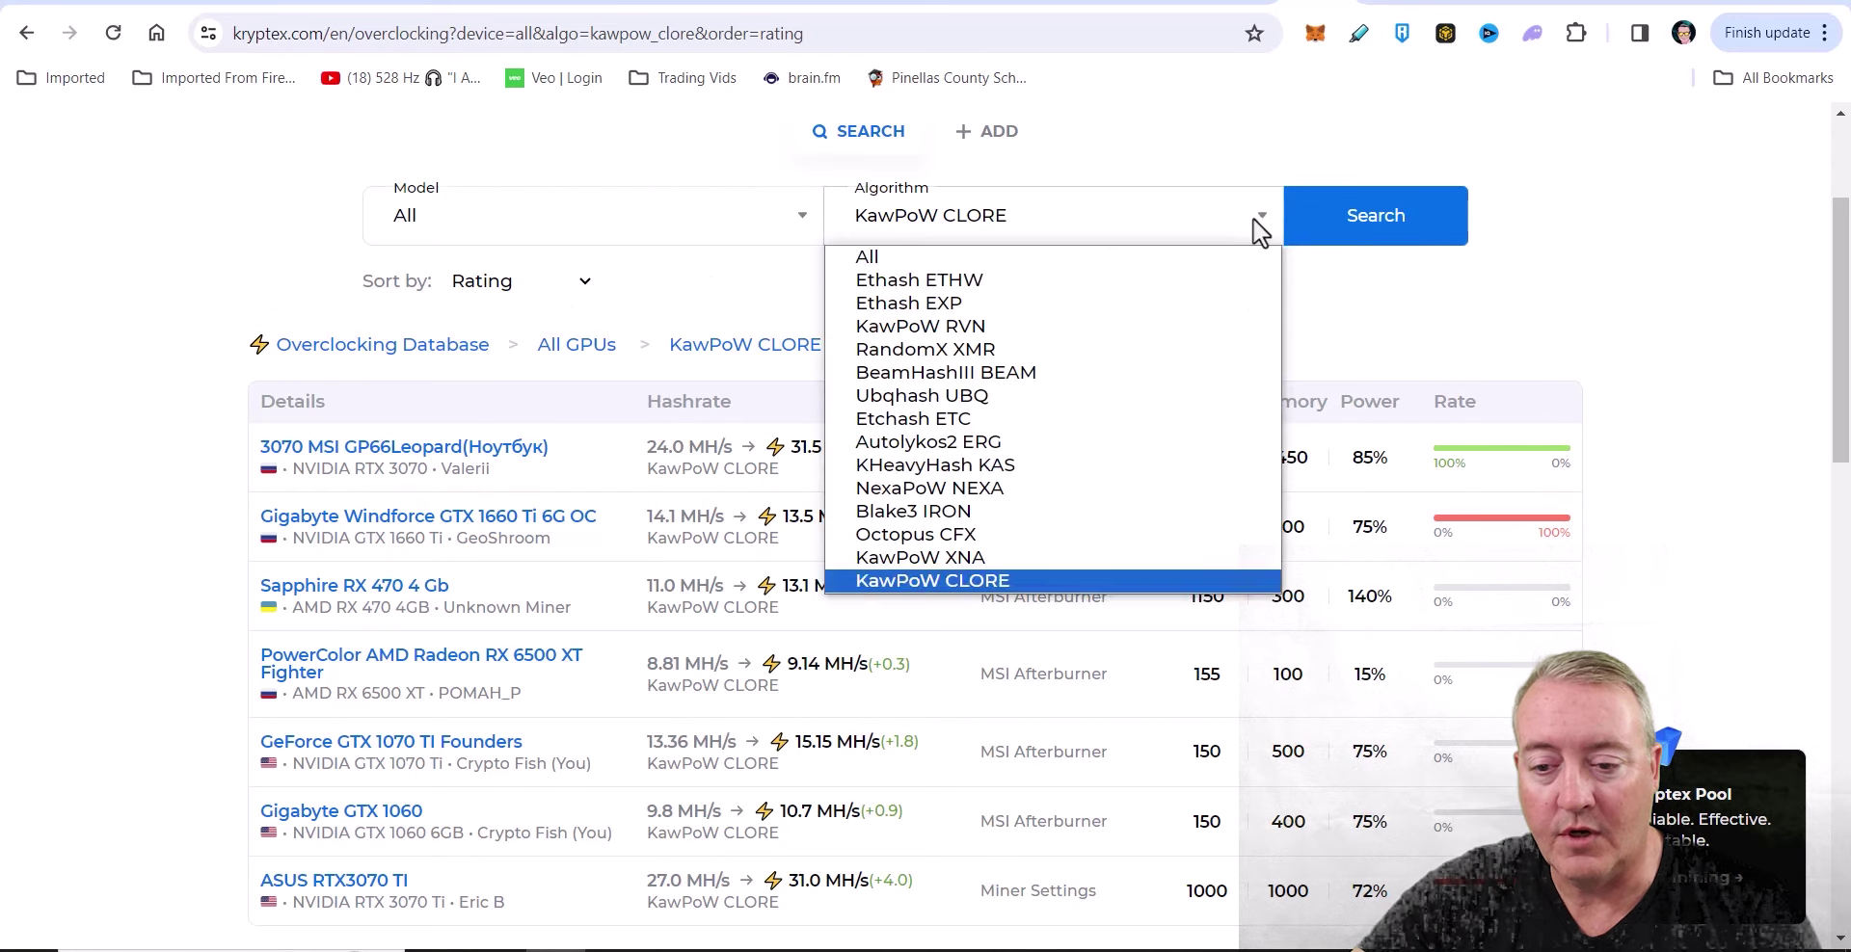
pyautogui.click(1021, 574)
pyautogui.scroll(-5, 125, 362)
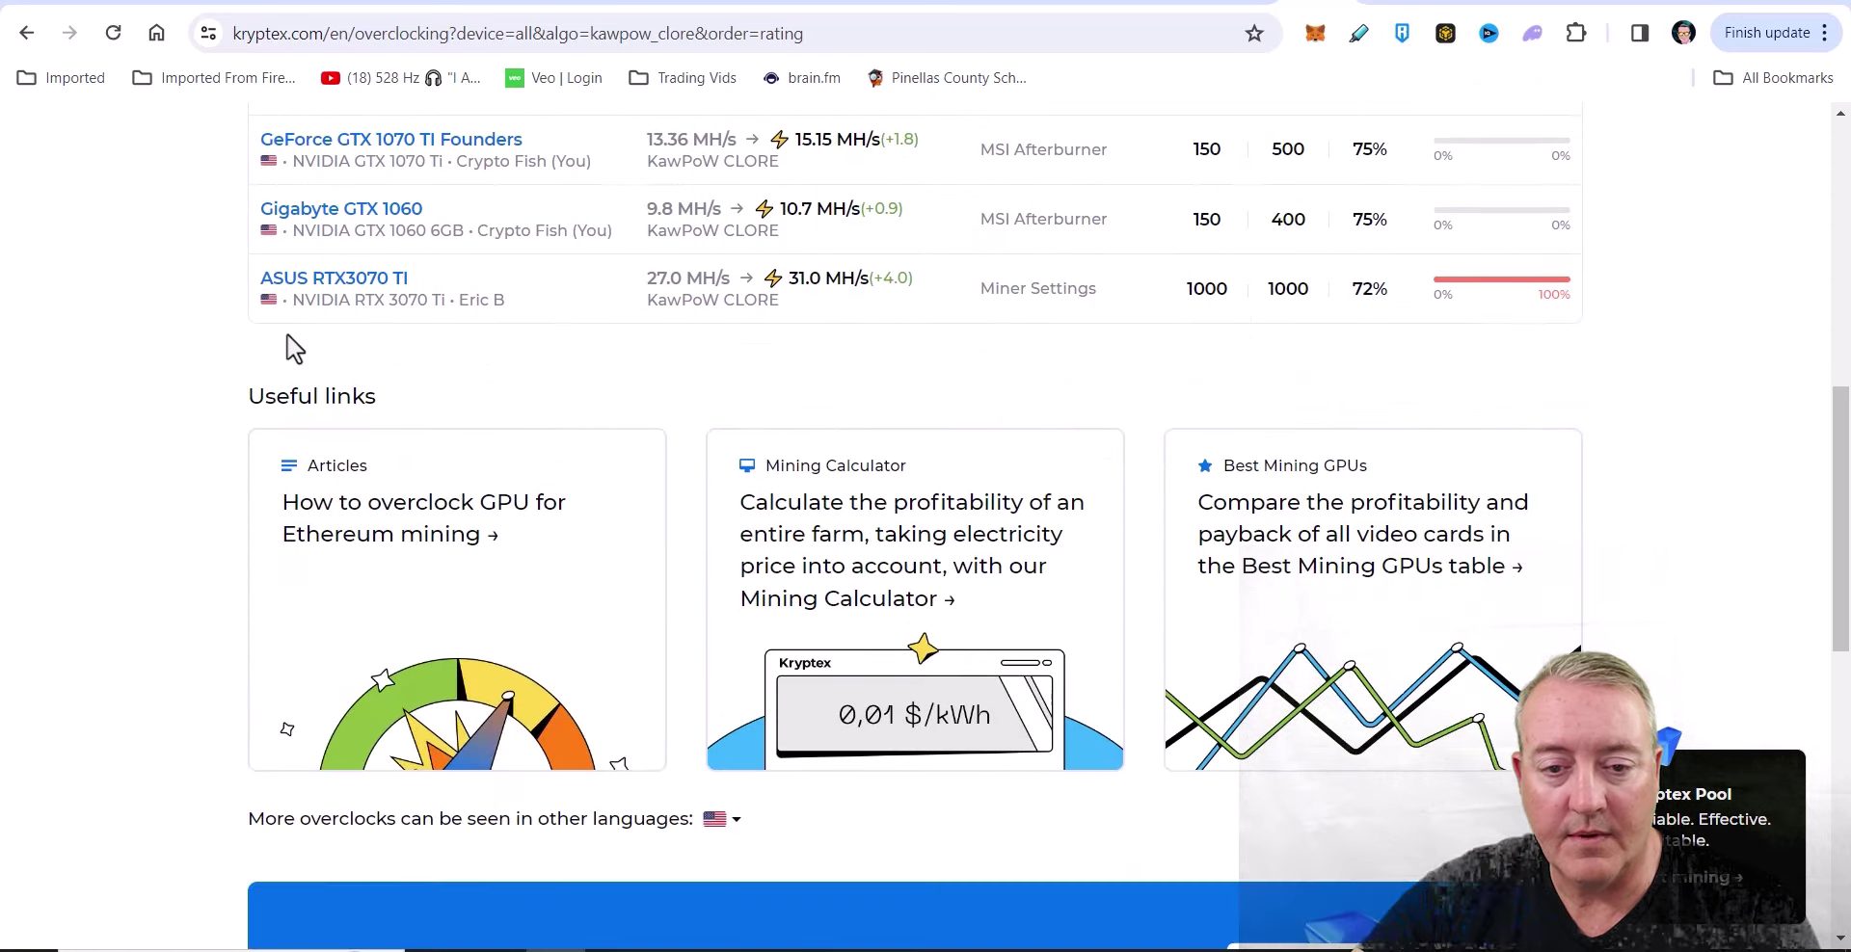
pyautogui.scroll(4, 298, 346)
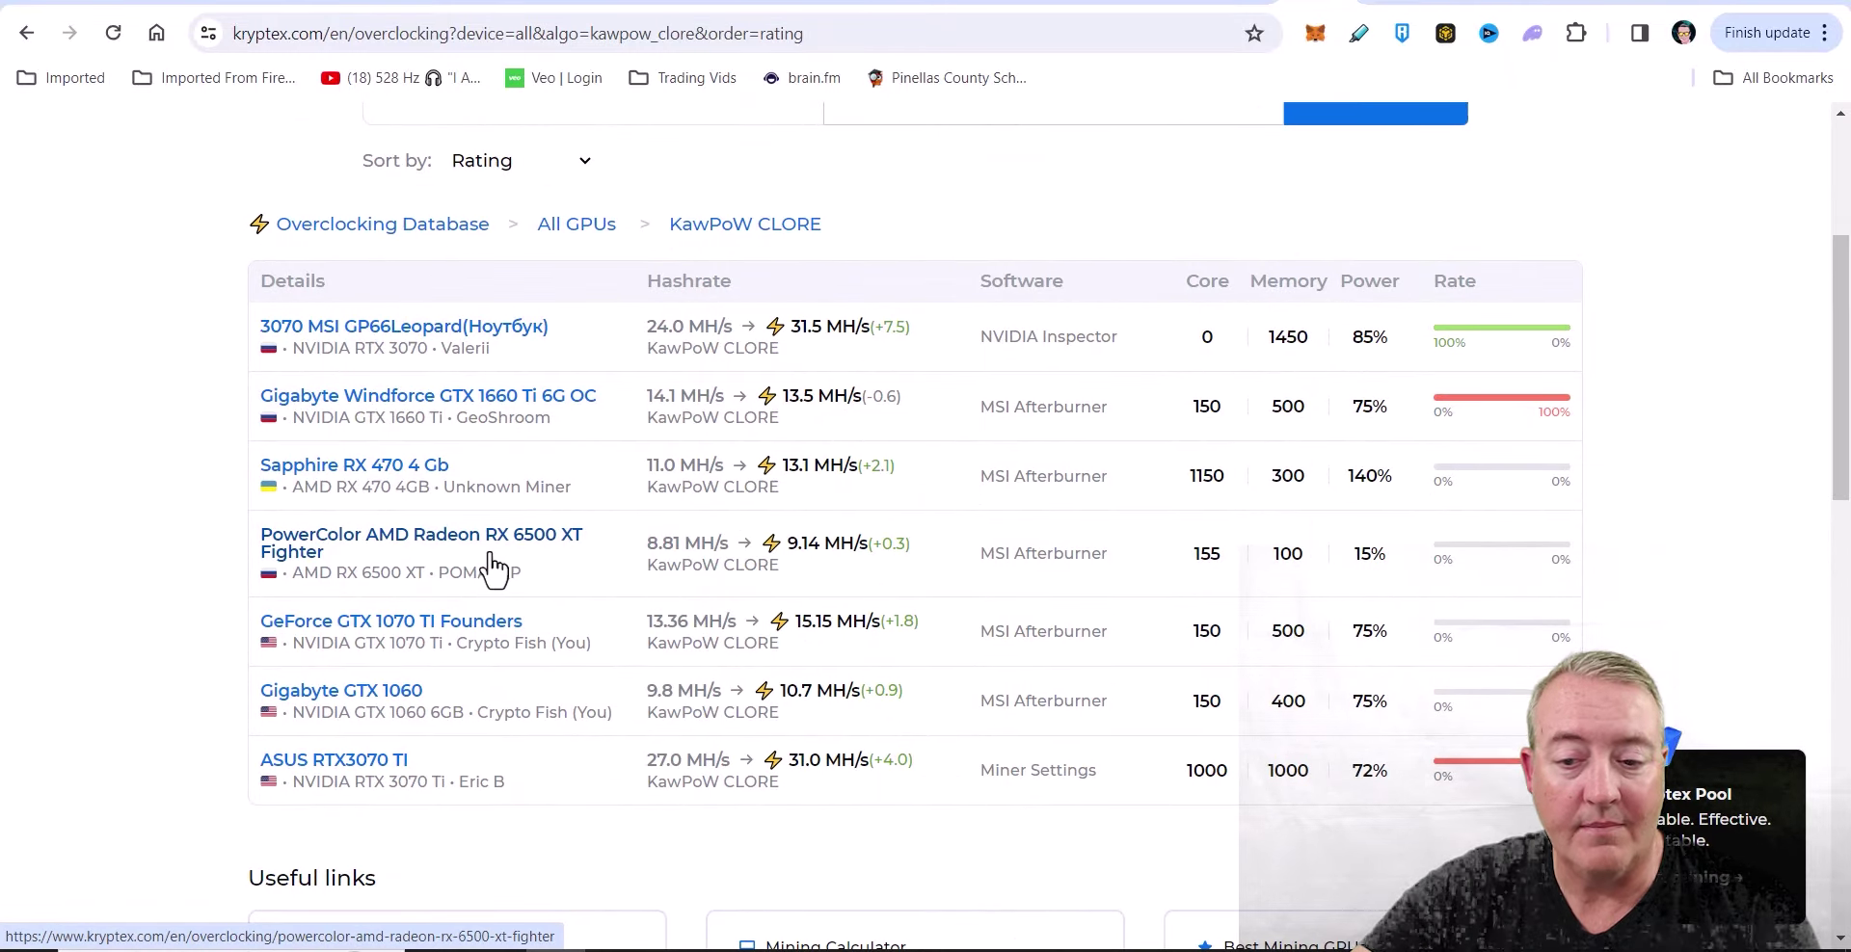
pyautogui.scroll(3, 579, 545)
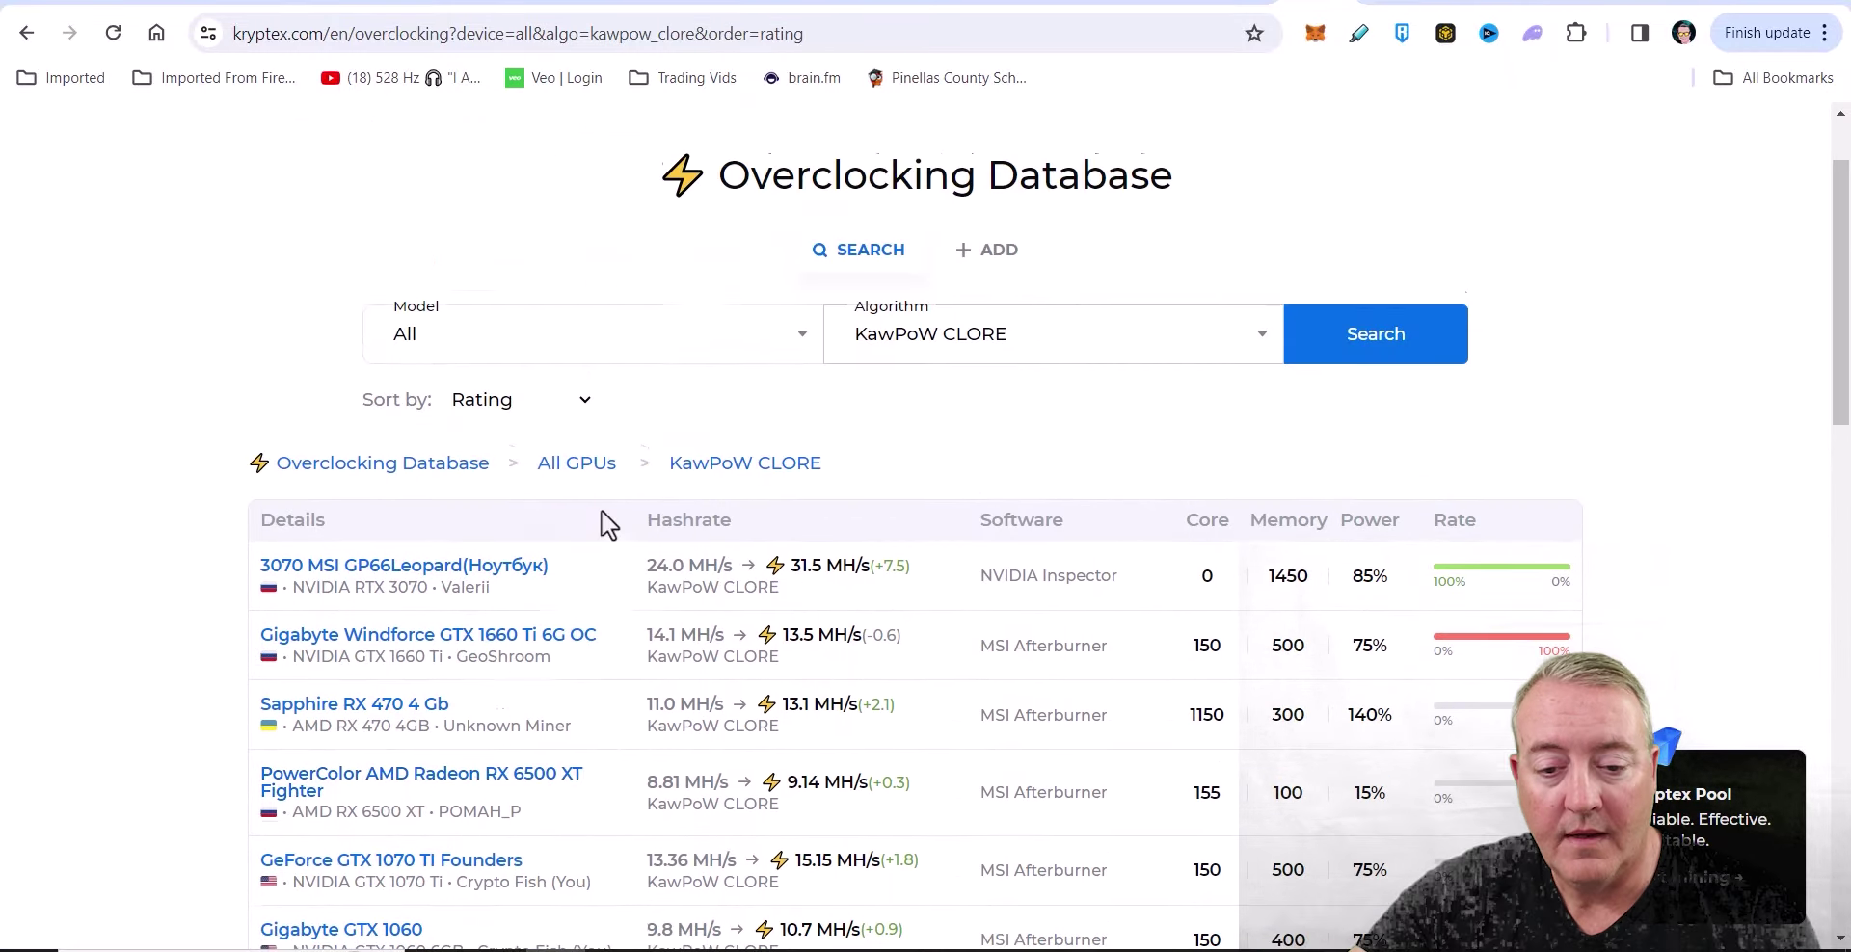
pyautogui.scroll(-5, 617, 482)
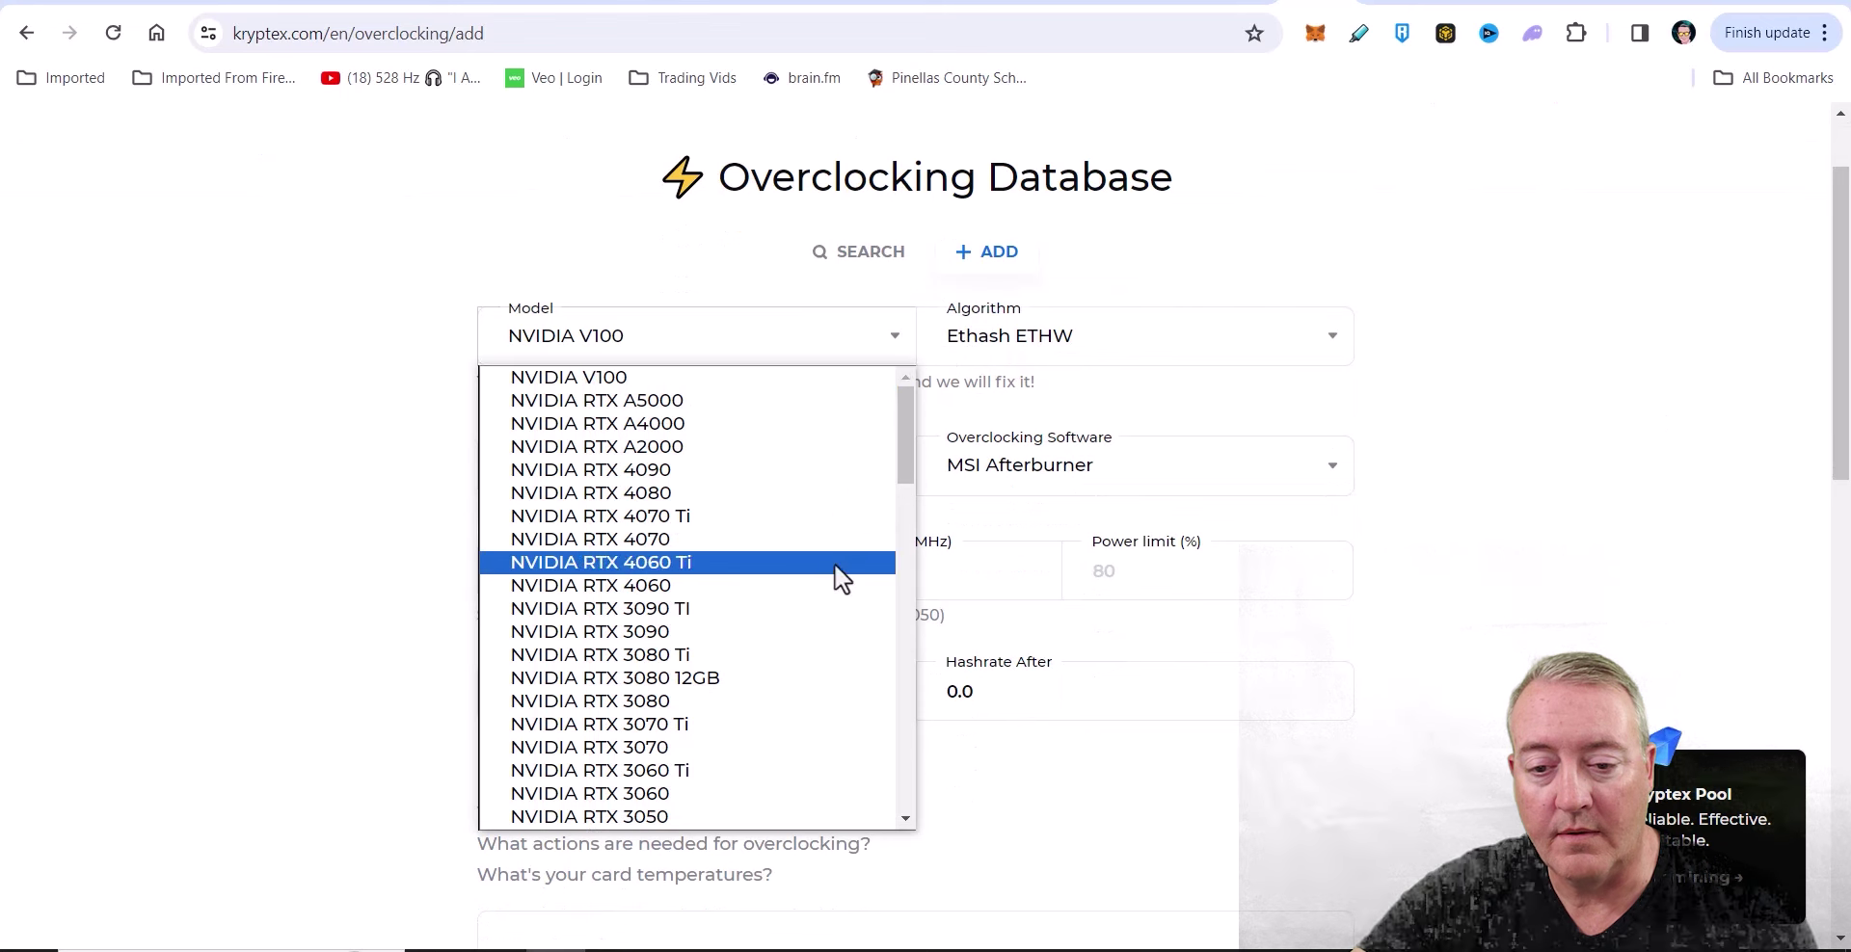
# Close the GPU model list and examine the fields of the form for adding an overclock to the database.
pyautogui.click(380, 513)
pyautogui.scroll(-3, 631, 318)
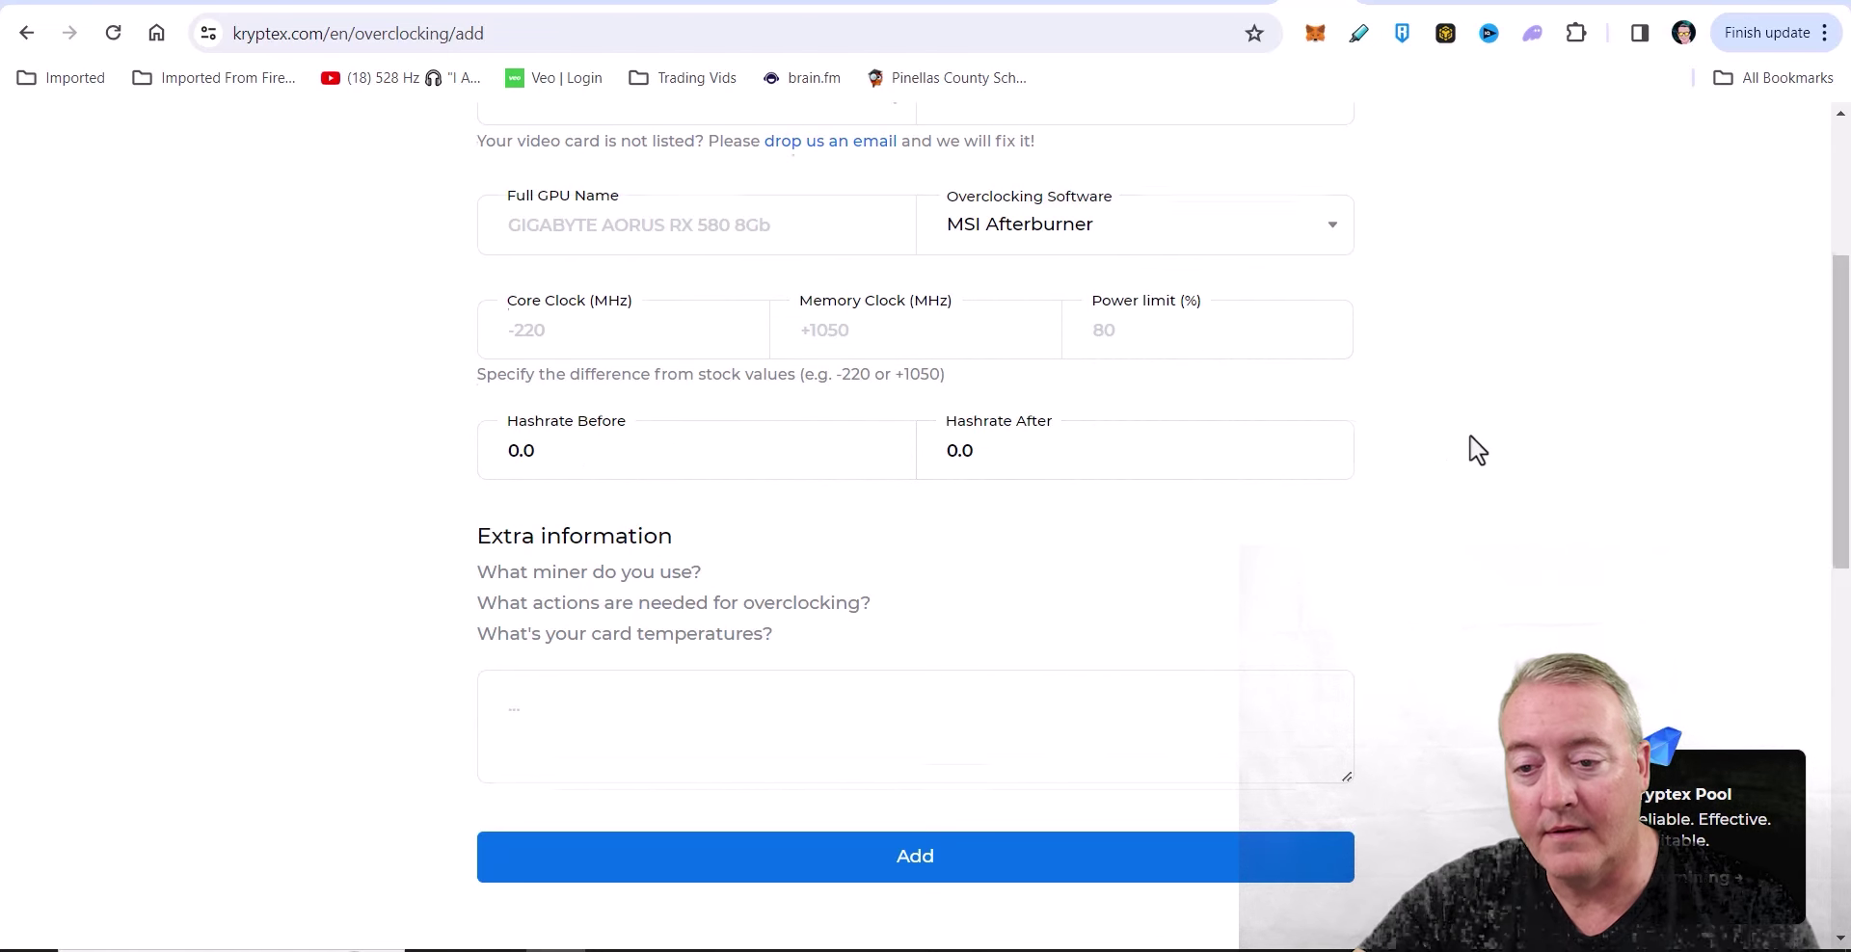
pyautogui.scroll(4, 1473, 446)
pyautogui.scroll(-2, 1441, 374)
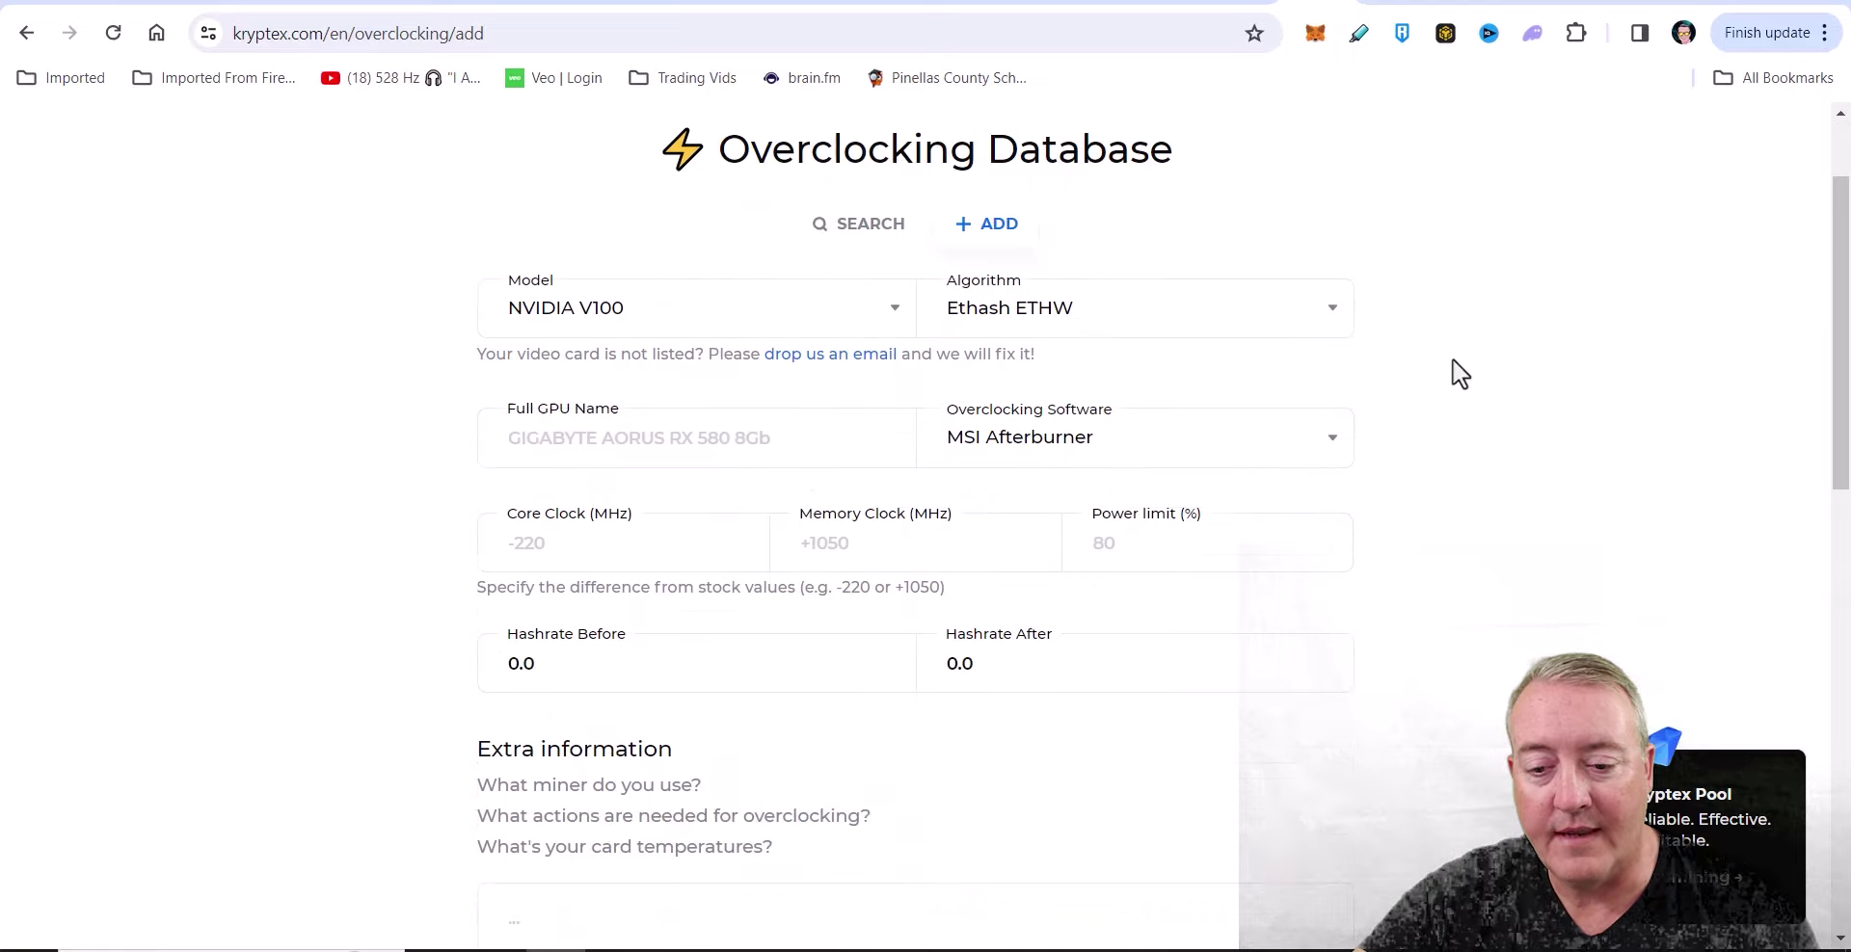
pyautogui.scroll(-3, 1460, 373)
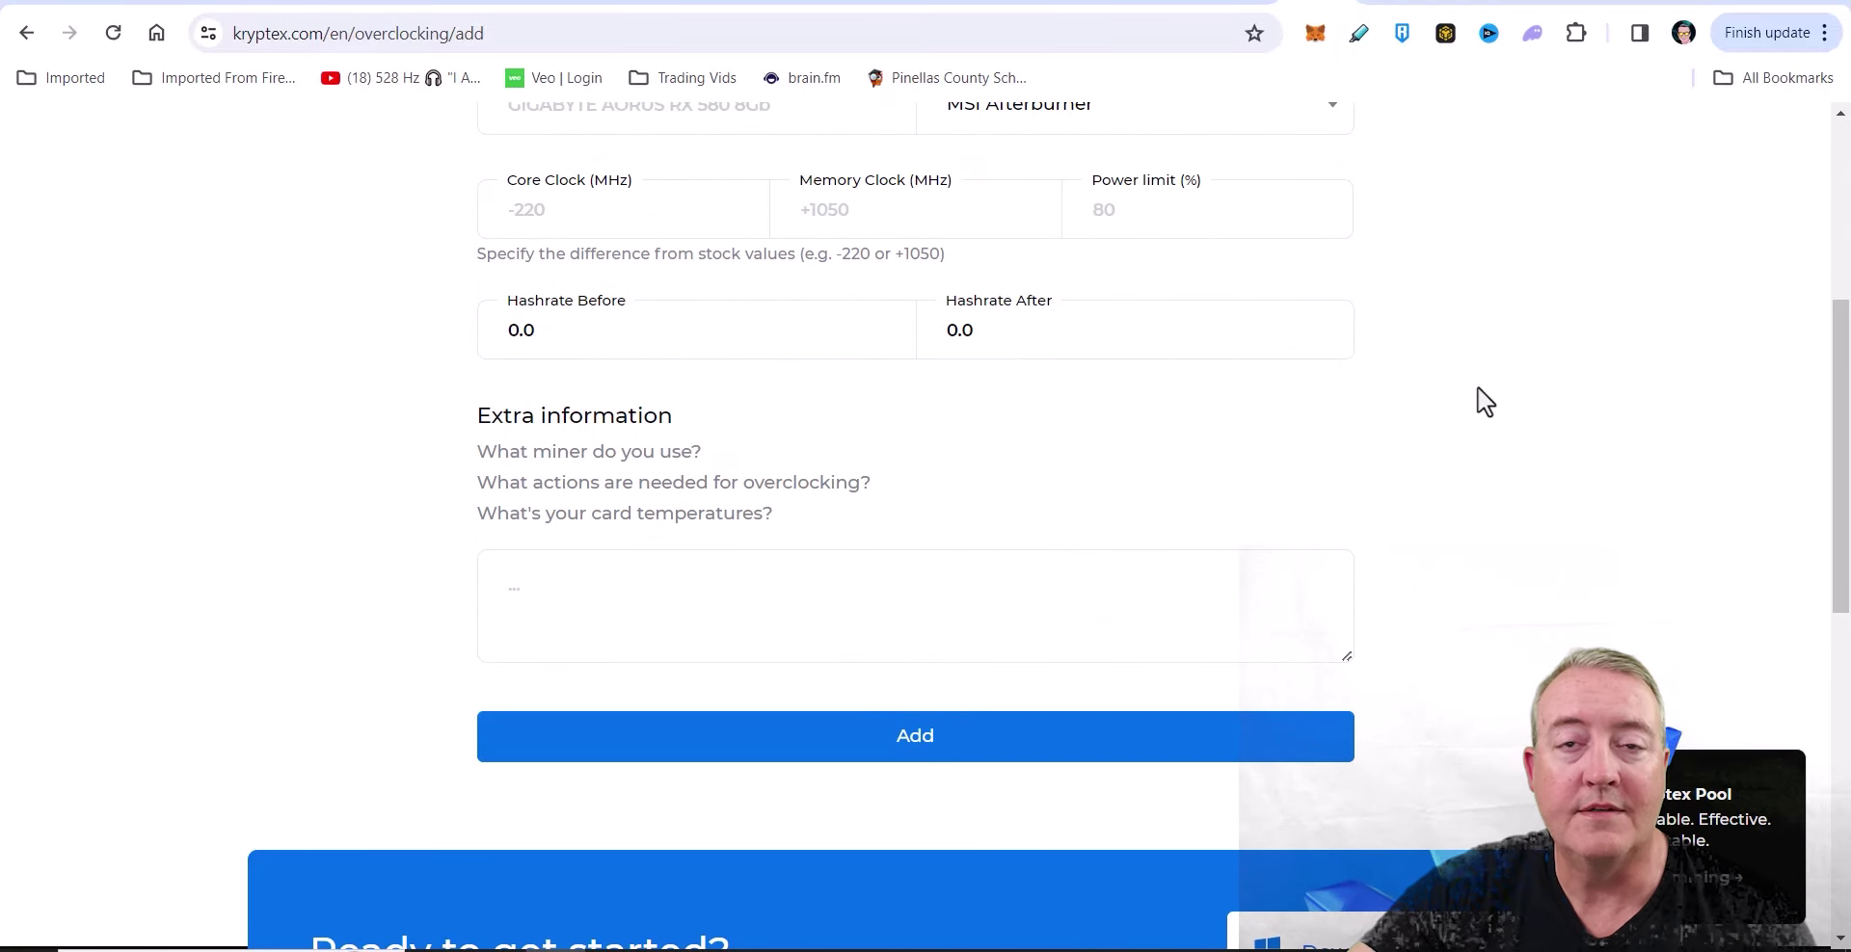
pyautogui.scroll(5, 1484, 402)
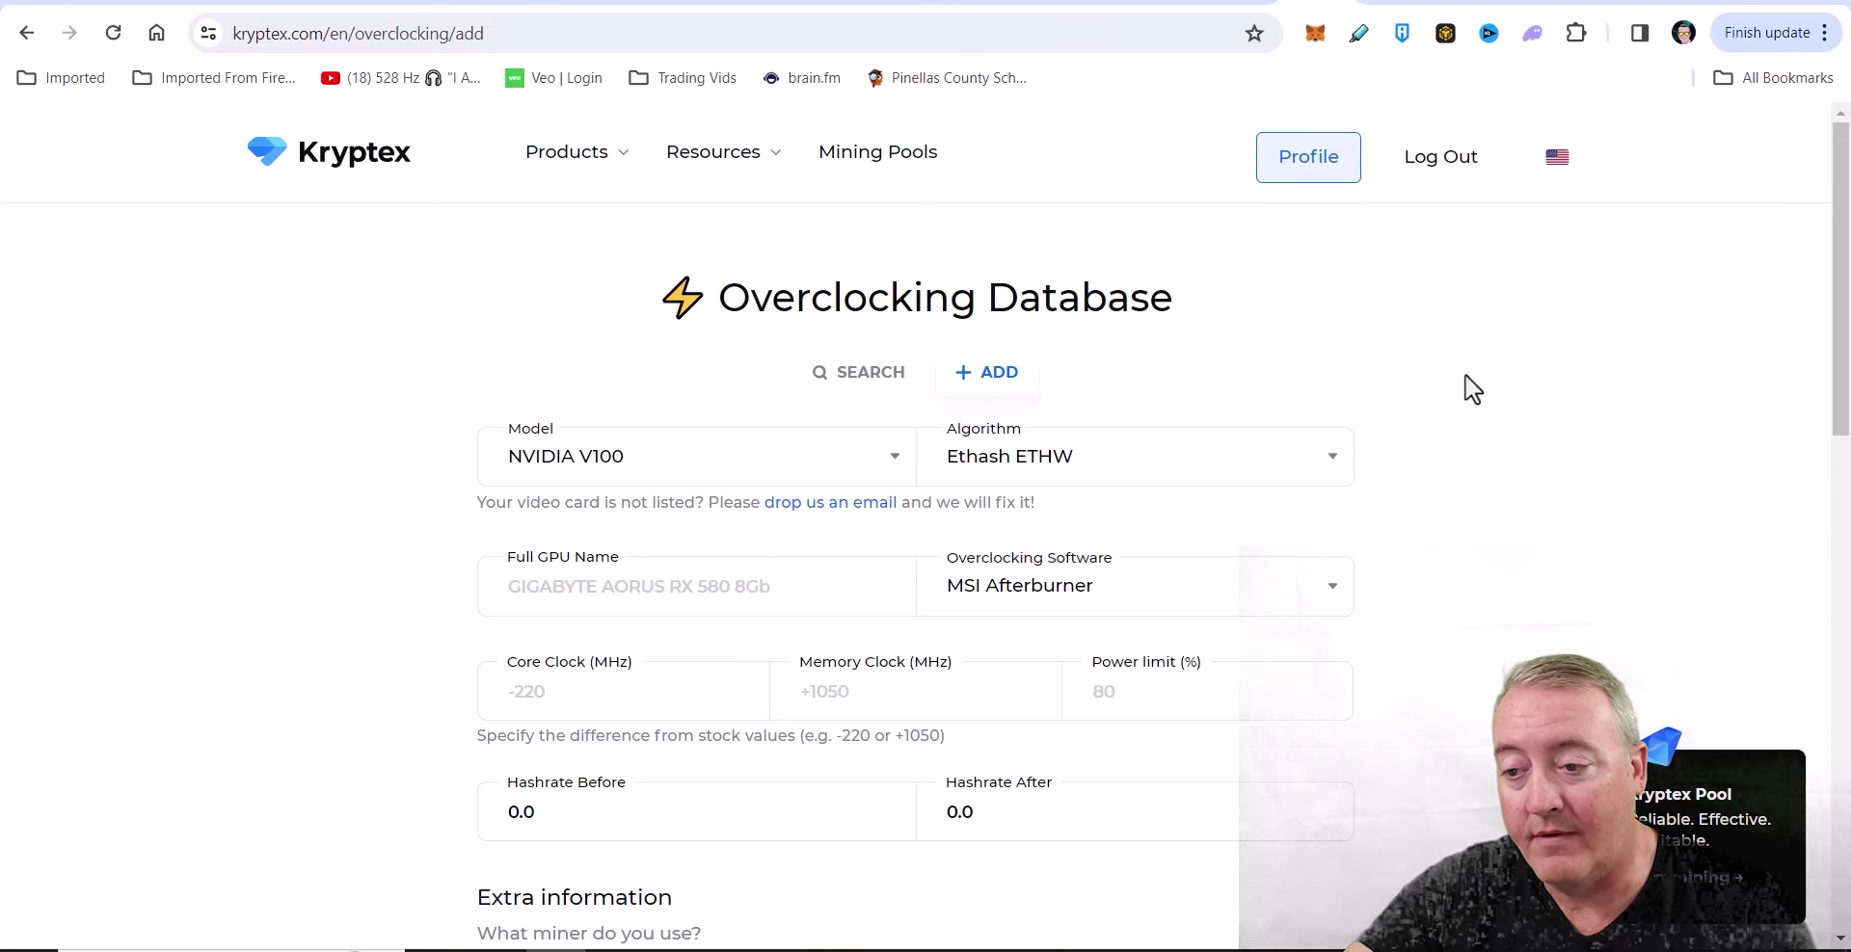
# Return from the add form to the KawPoW CLORE overclock results for all GPUs and review the listed entries.
pyautogui.click(774, 170)
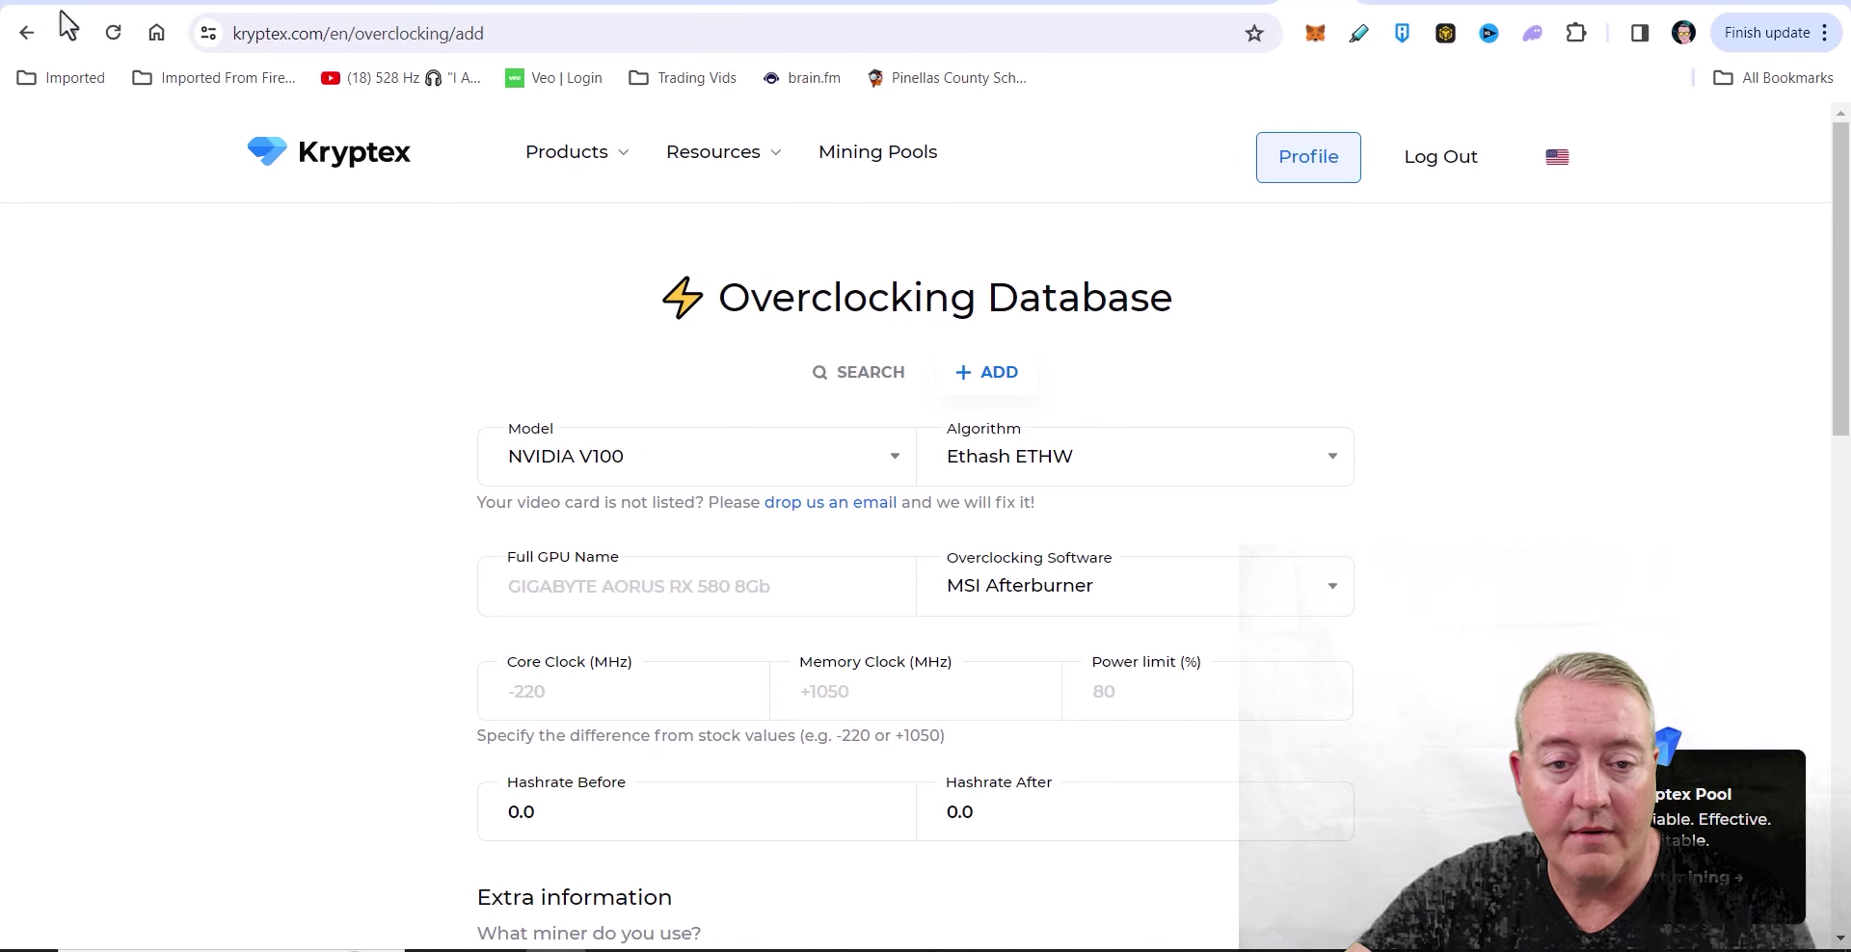
pyautogui.click(23, 35)
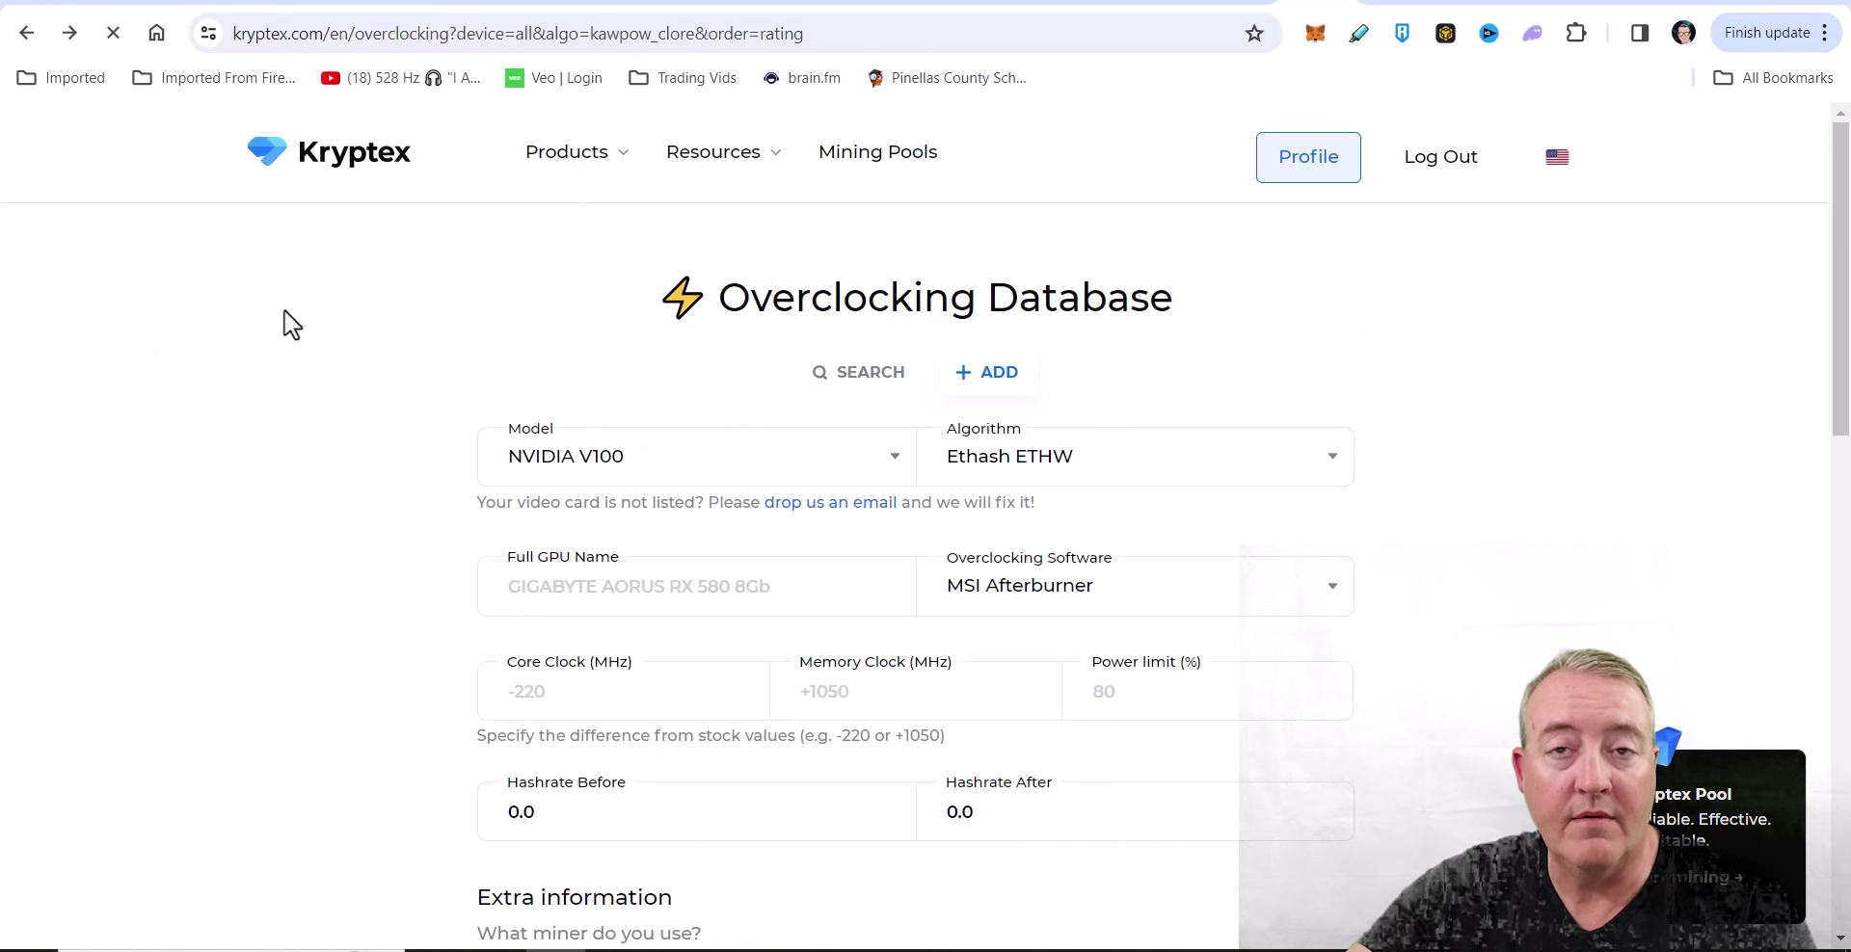
pyautogui.scroll(-2, 242, 386)
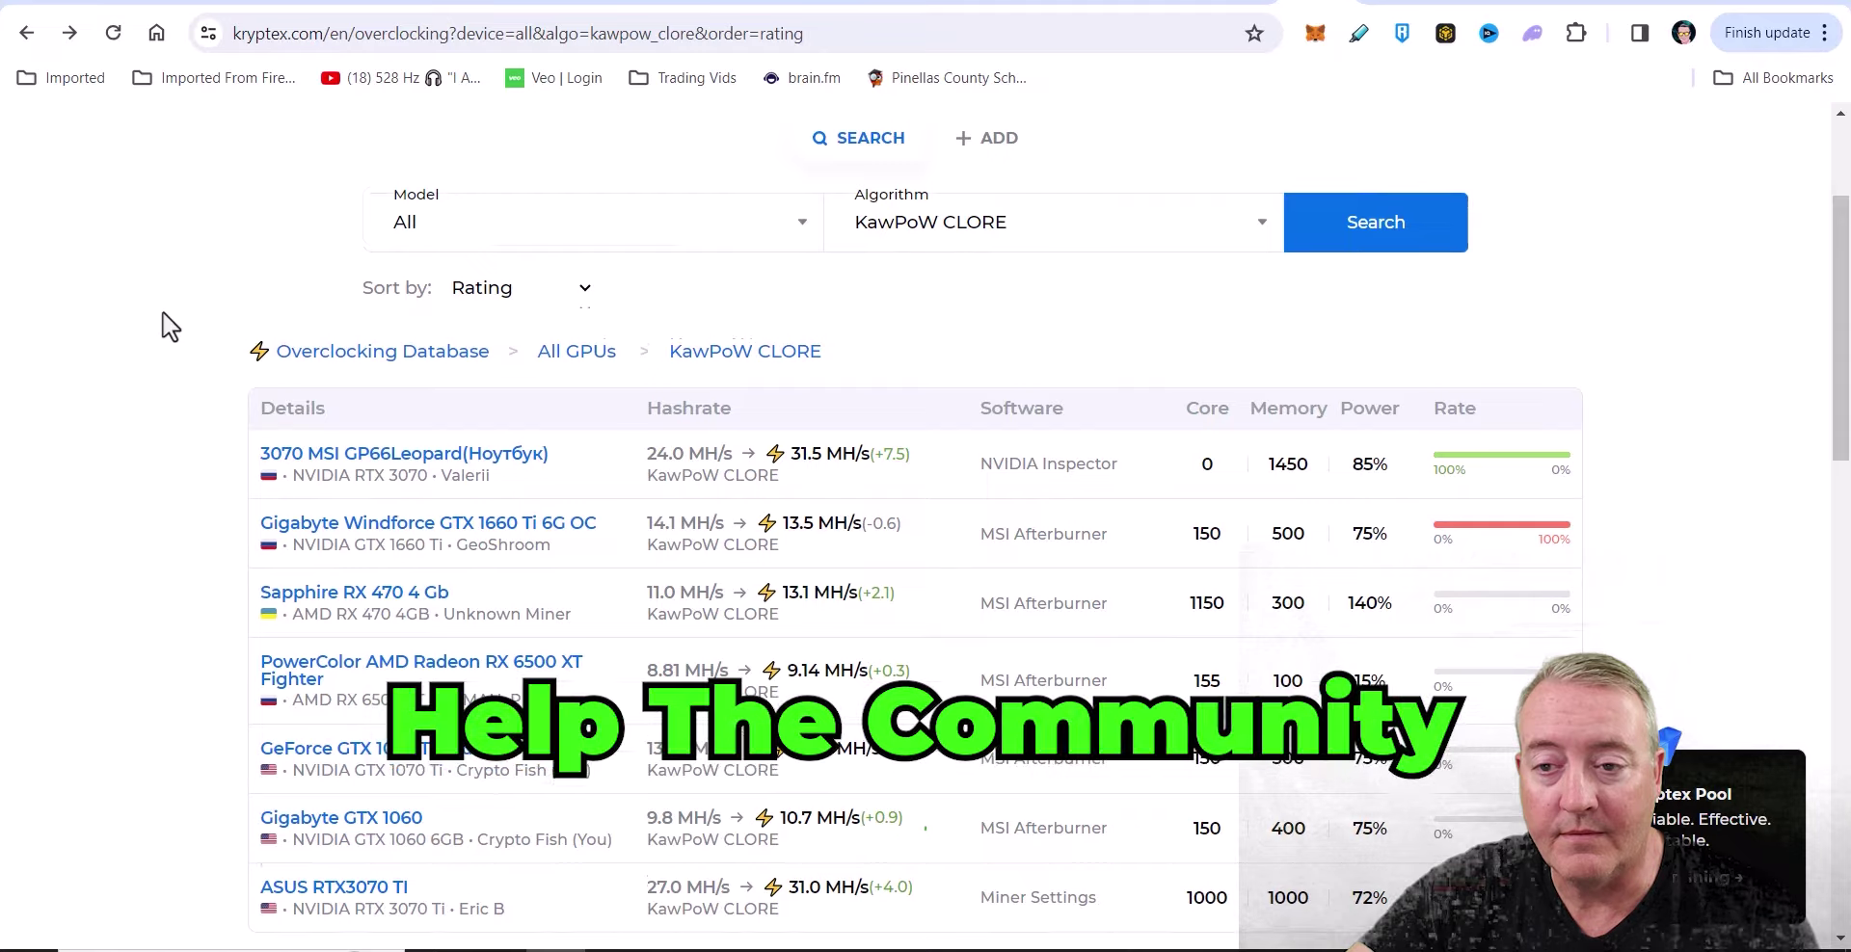
pyautogui.scroll(1, 166, 327)
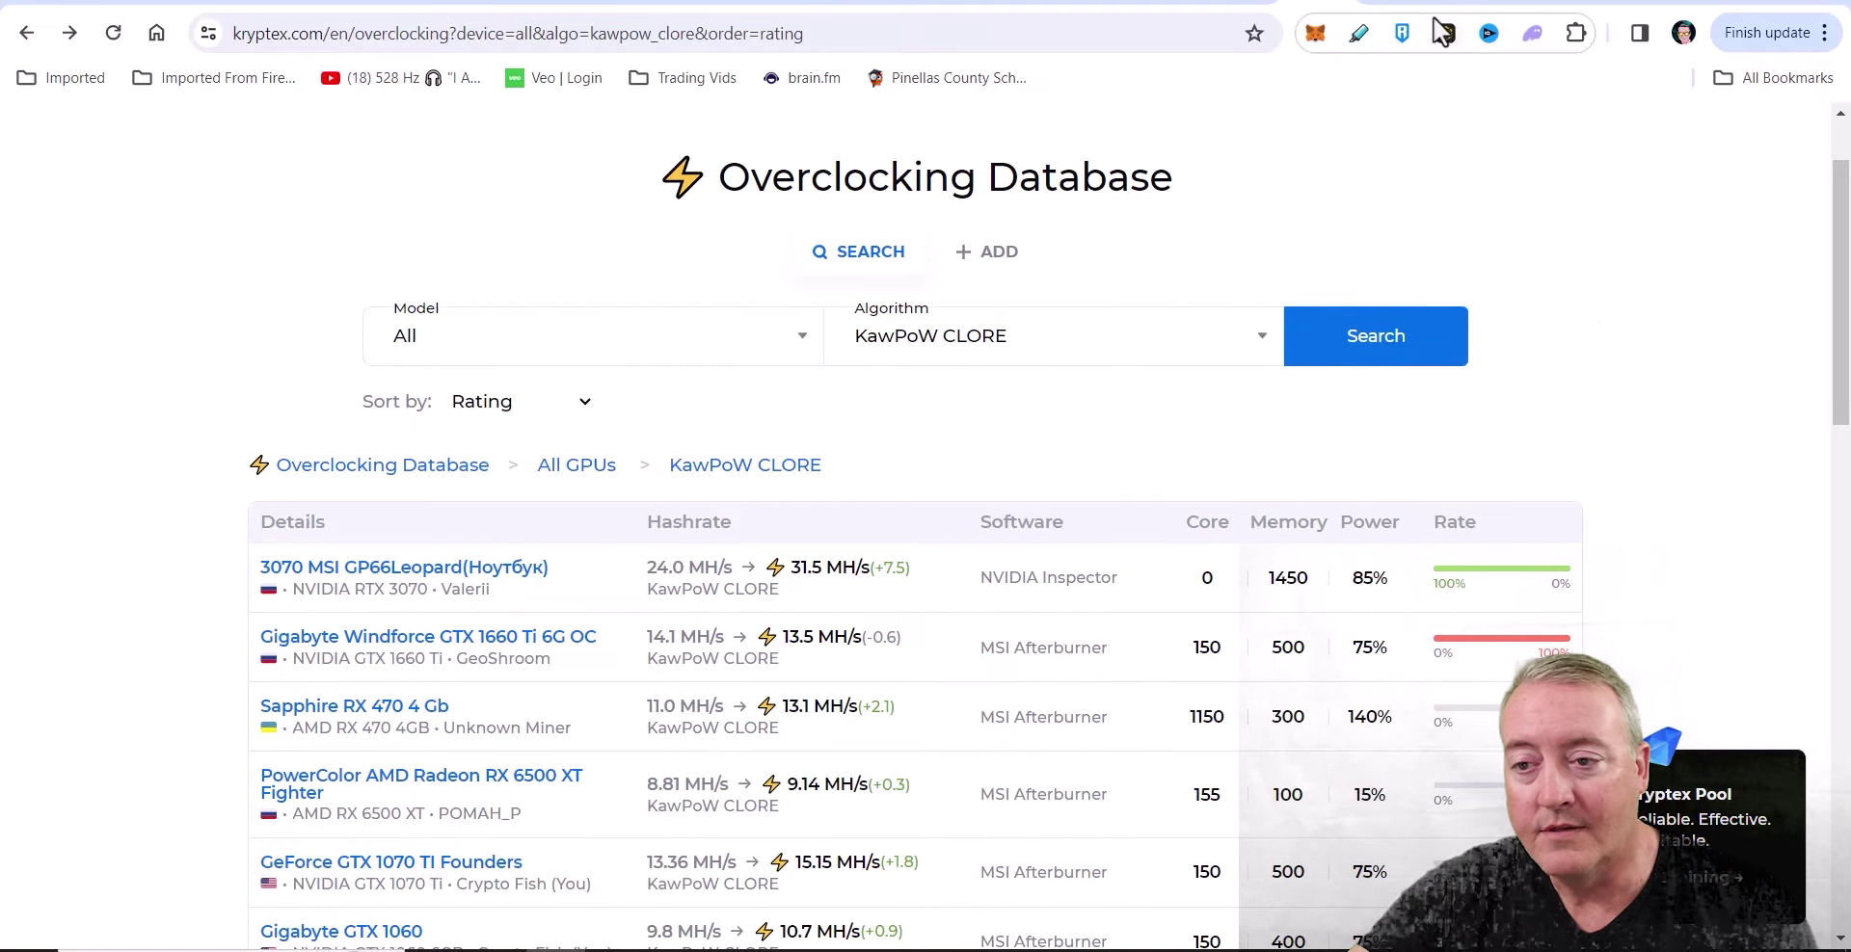
# Switch to the CoinMarketCap page for Clore.ai and inspect the price peak on the one-year chart.
pyautogui.hotkey('ctrl', 'Tab')
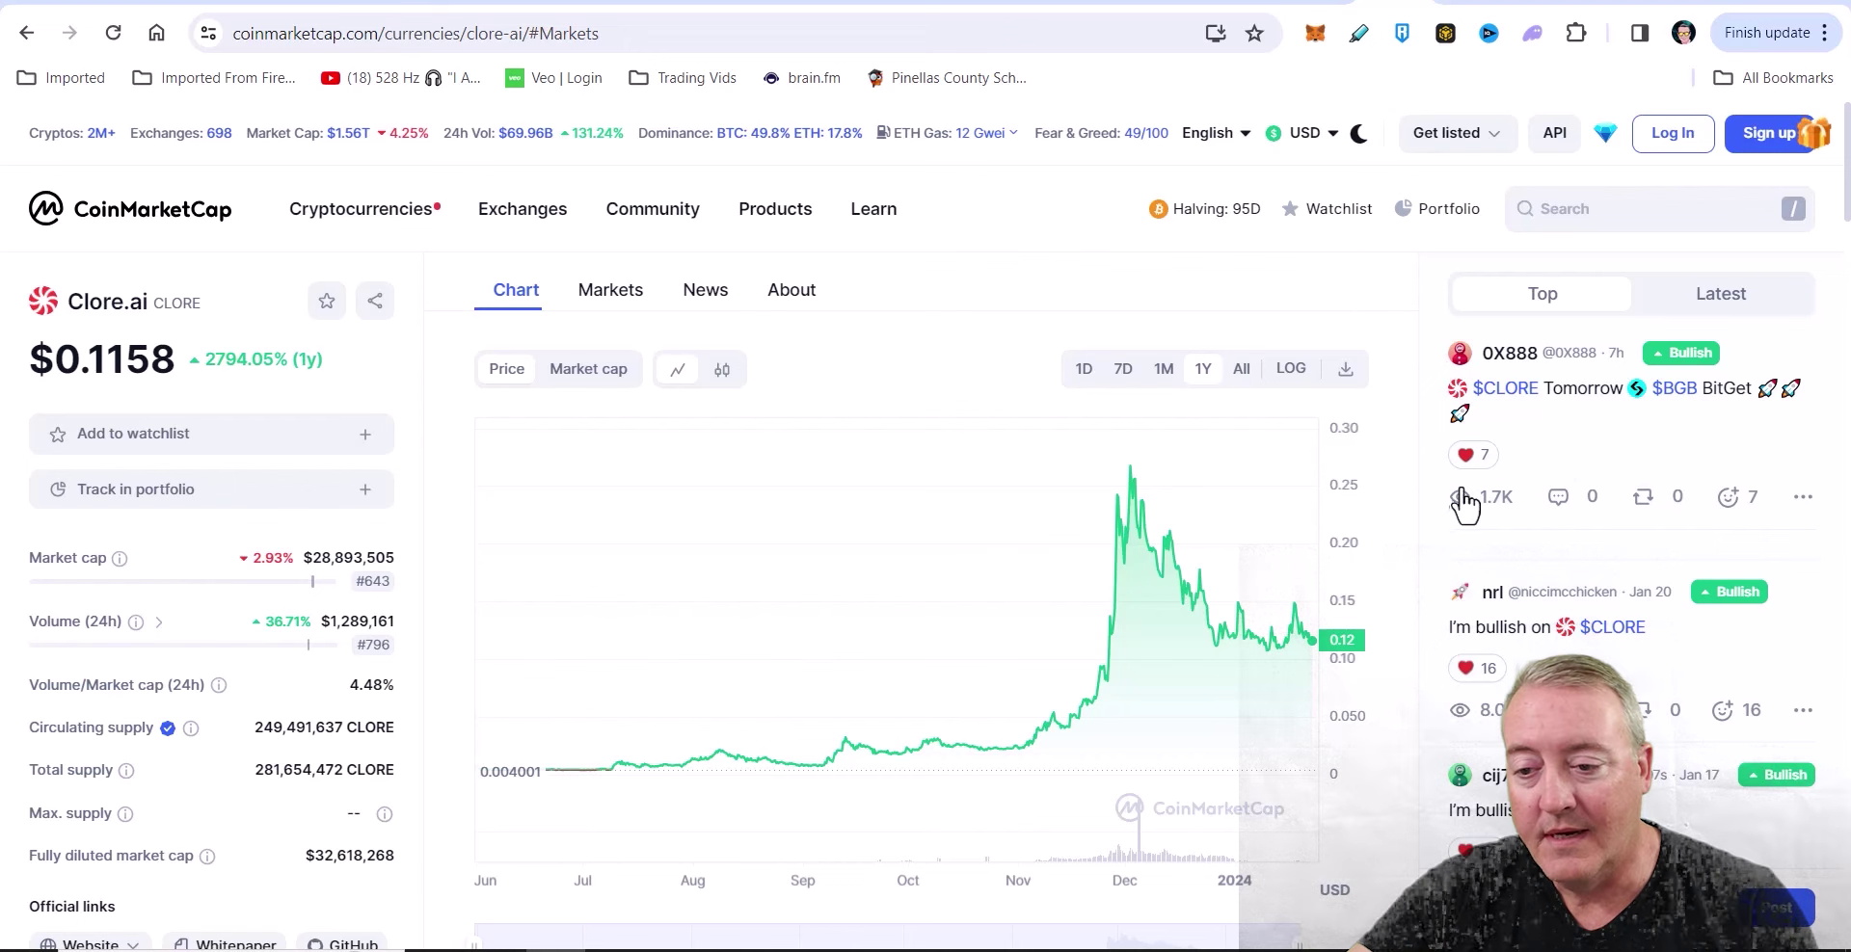
pyautogui.moveTo(1133, 493)
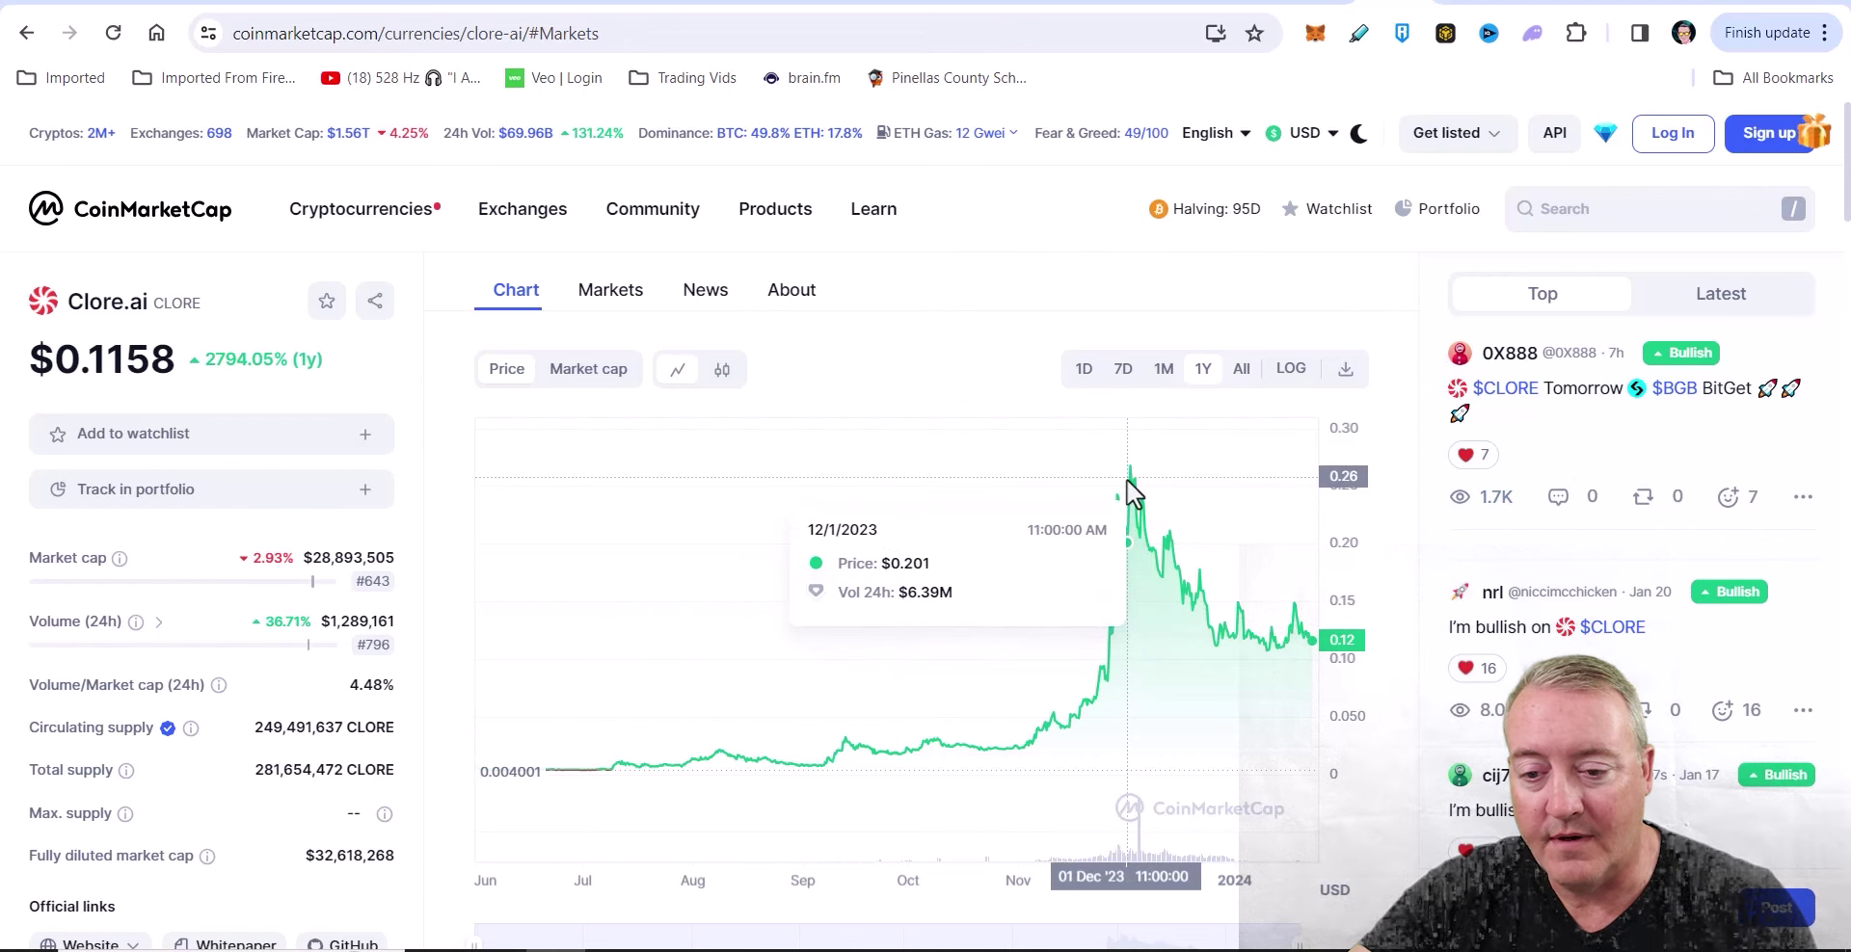